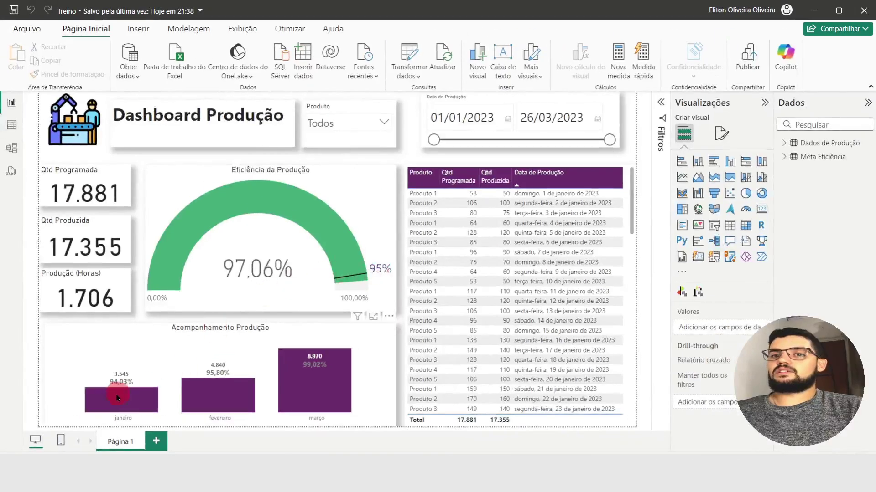
Step: Filter the finished dashboard by janeiro and by fevereiro through the Acompanhamento Produção chart, and clear the filter
click(112, 401)
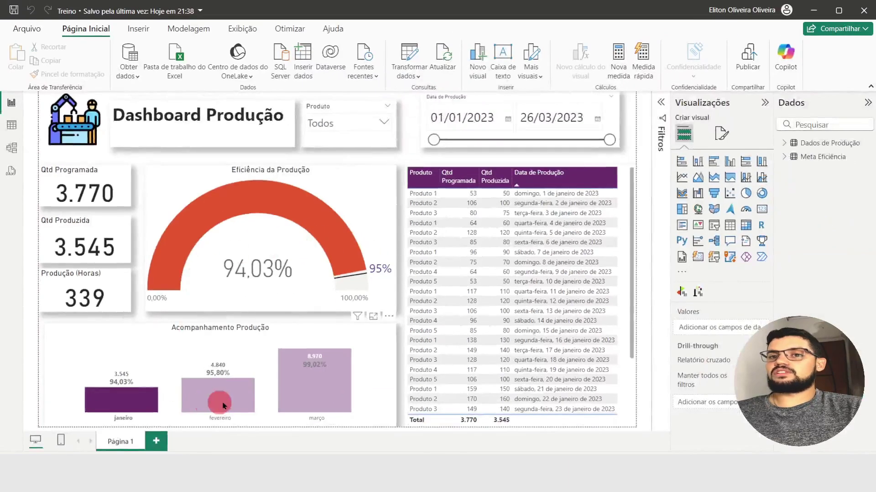
click(234, 396)
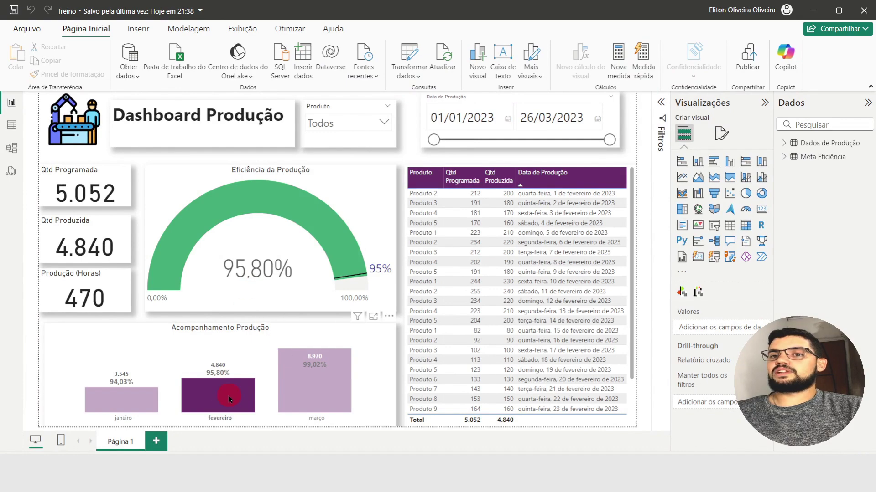
click(227, 399)
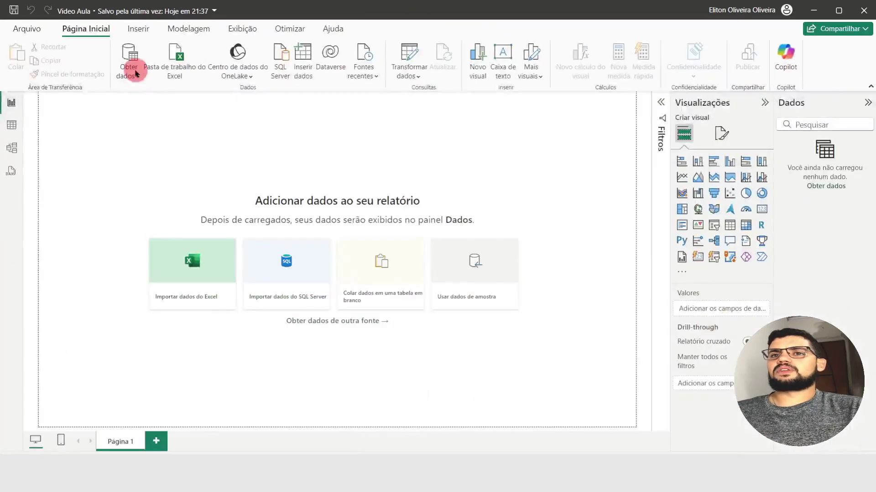
Step: Open the Excel workbook Dashboards de Produção as the data source of the blank Video Aula report
click(130, 71)
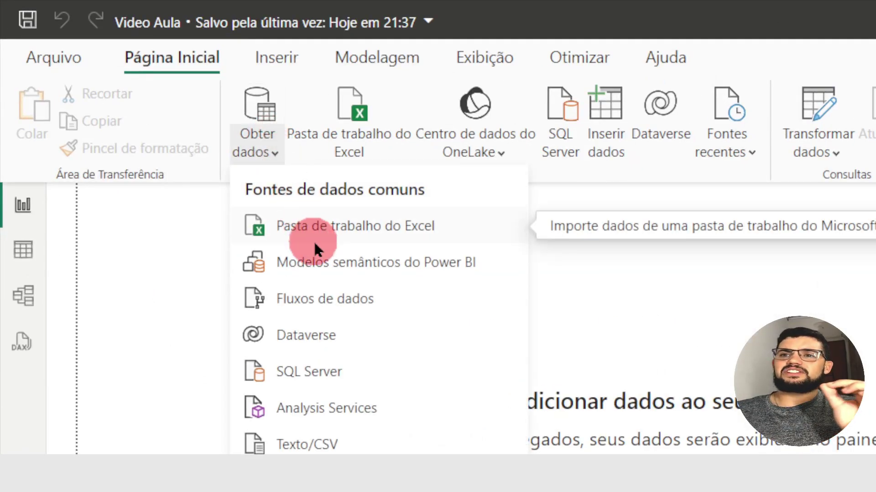
click(327, 220)
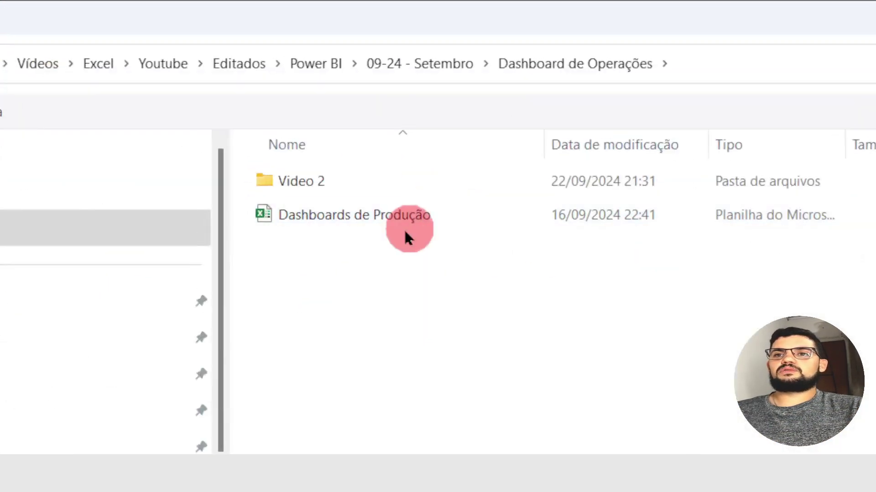
click(388, 224)
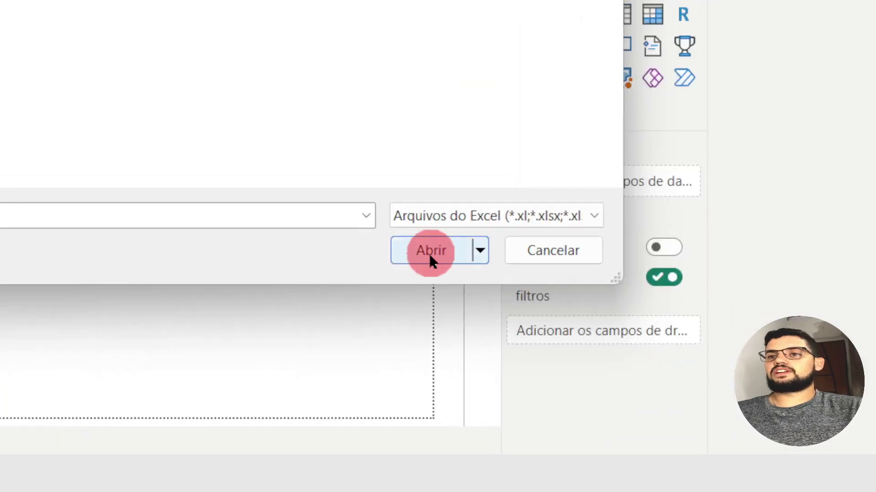
click(431, 256)
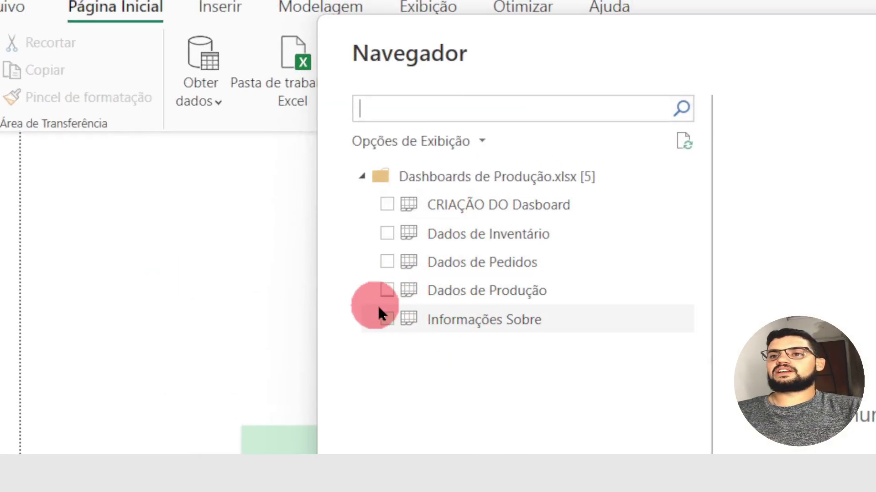
Step: Preview and load the Dados de Produção sheet, check its rows in the table view, and return to the report view
click(387, 290)
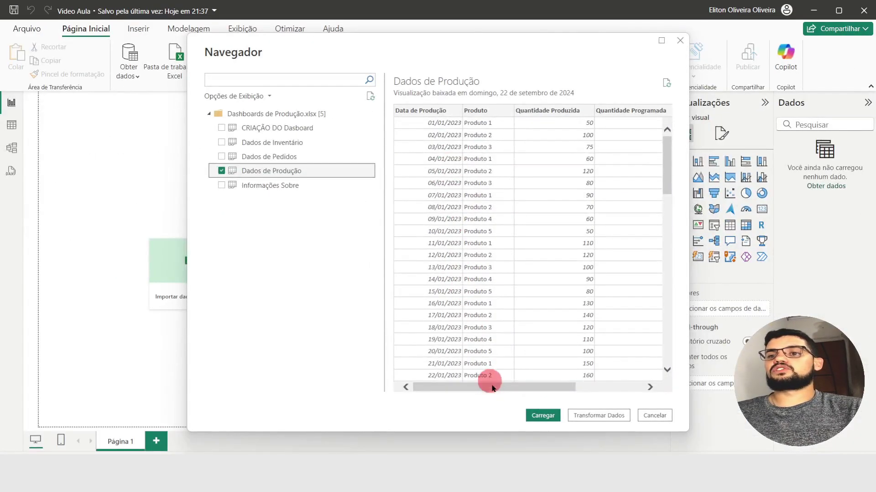
mouse_move(493, 387)
mouse_down()
mouse_move(523, 388)
mouse_move(488, 385)
mouse_up()
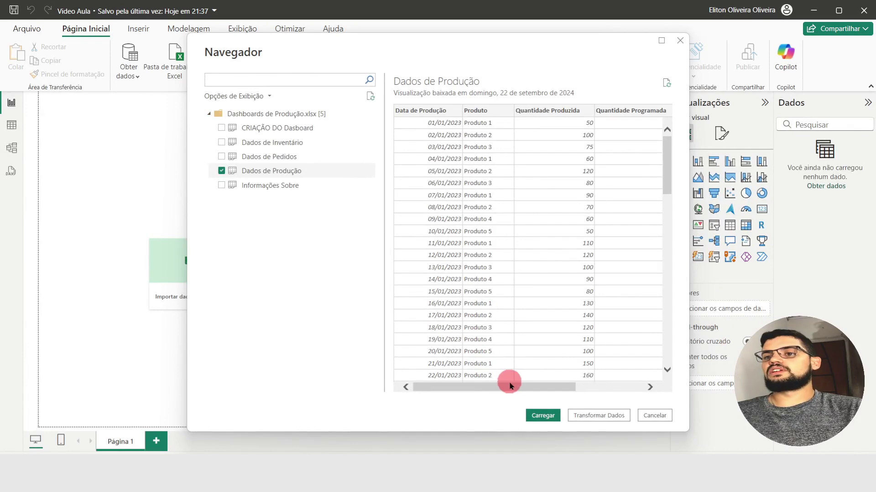
drag(505, 393, 549, 386)
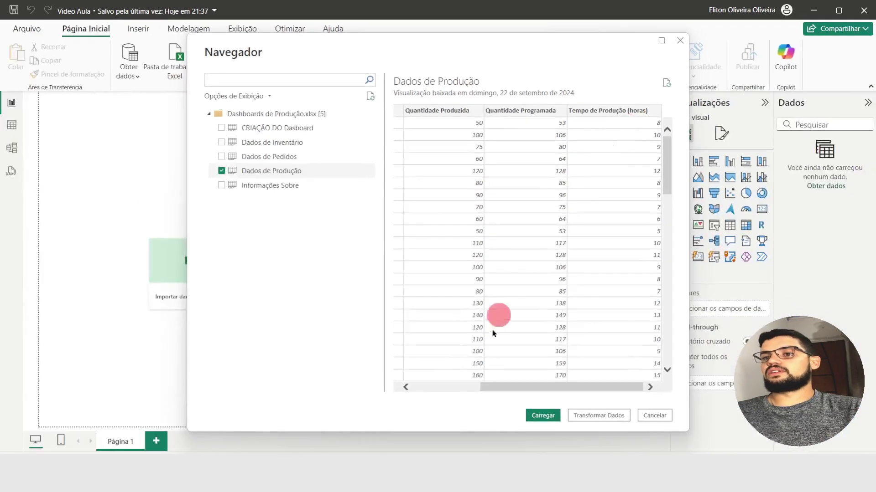
click(544, 415)
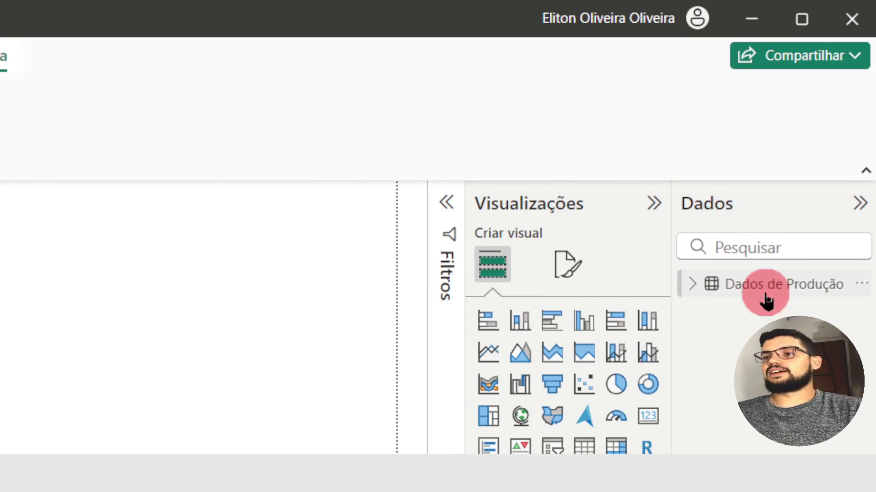
click(10, 127)
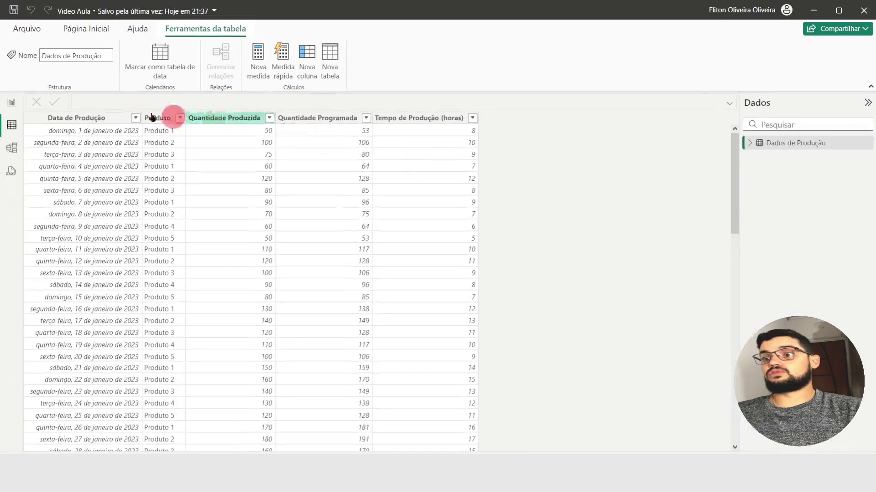
click(9, 104)
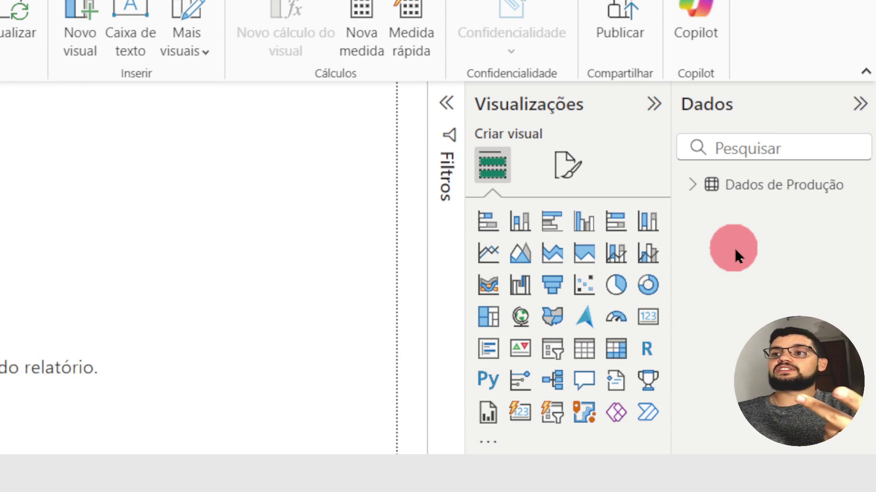
Step: Add a new measure to the Dados de Produção table and name it Total Qtd Programado
mouse_move(701, 187)
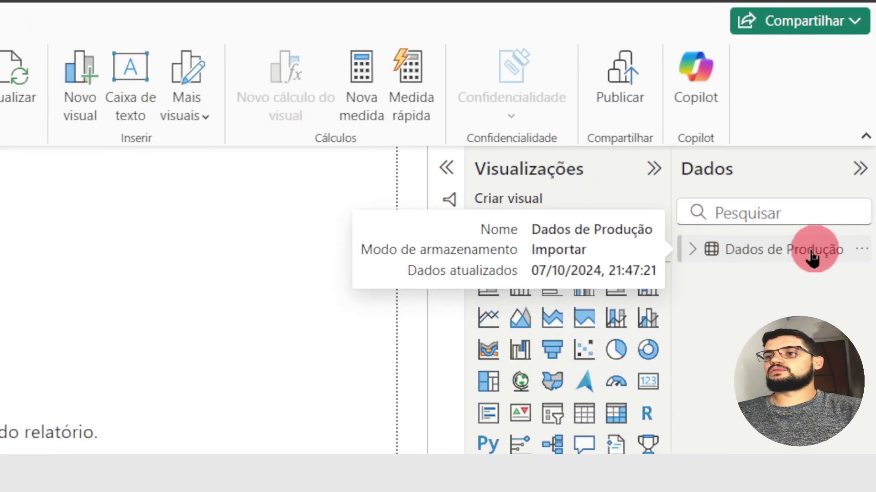
right_click(800, 252)
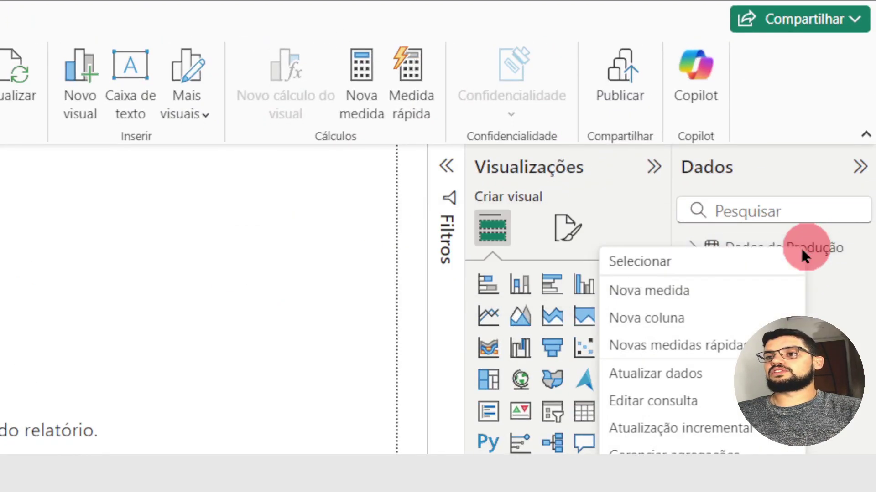
click(663, 295)
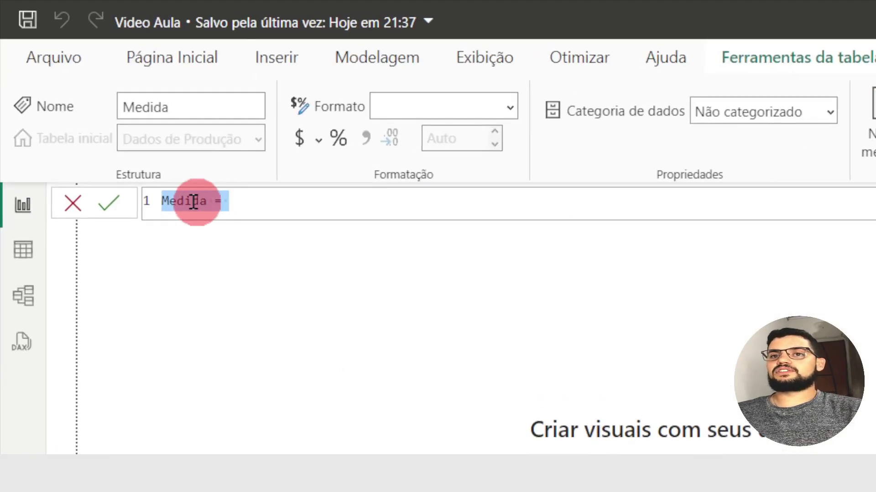
double_click(184, 200)
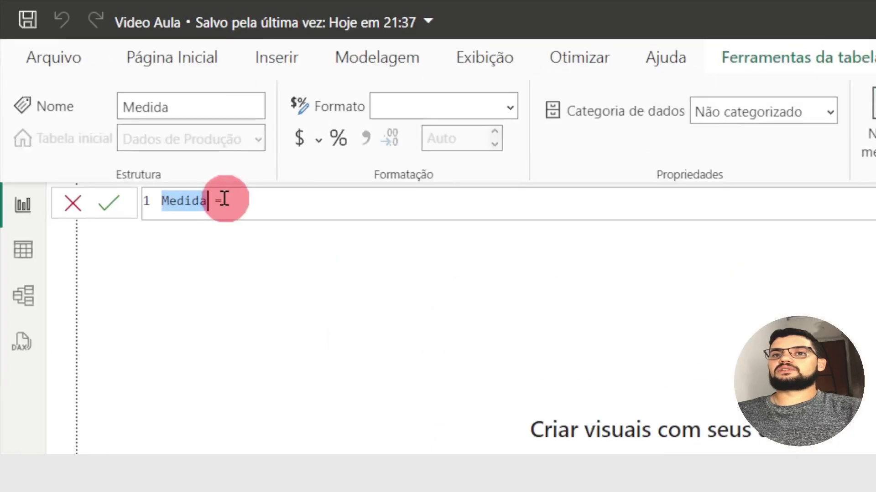
drag(163, 200, 181, 200)
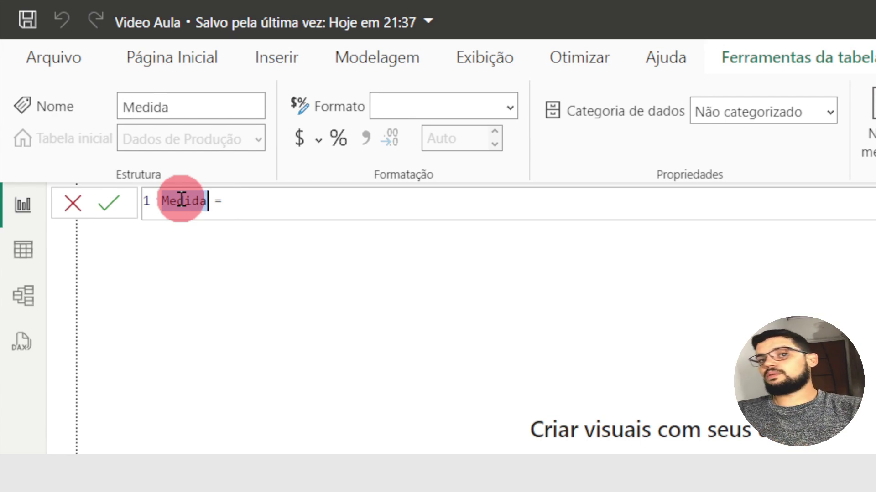
text(Total Qtd Programado)
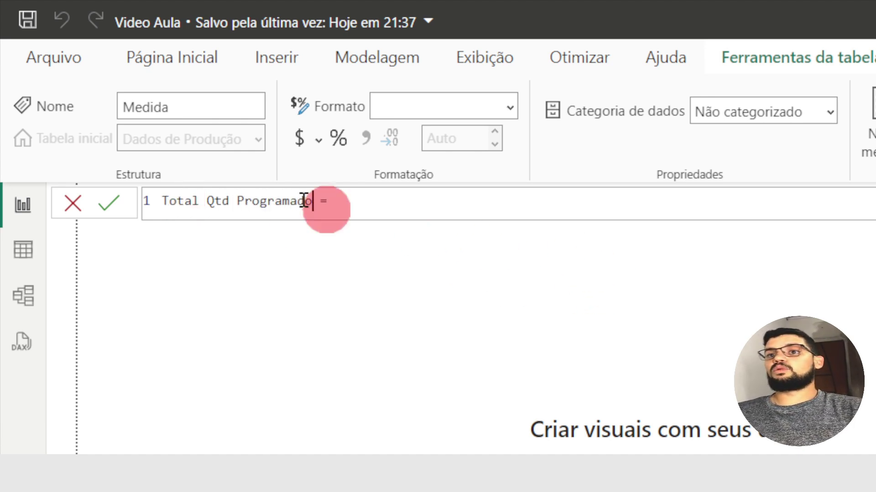
Step: Define the Total Qtd Programado measure as SUM('Dados de Produção'[Quantidade Programada]) and commit the formula
click(423, 196)
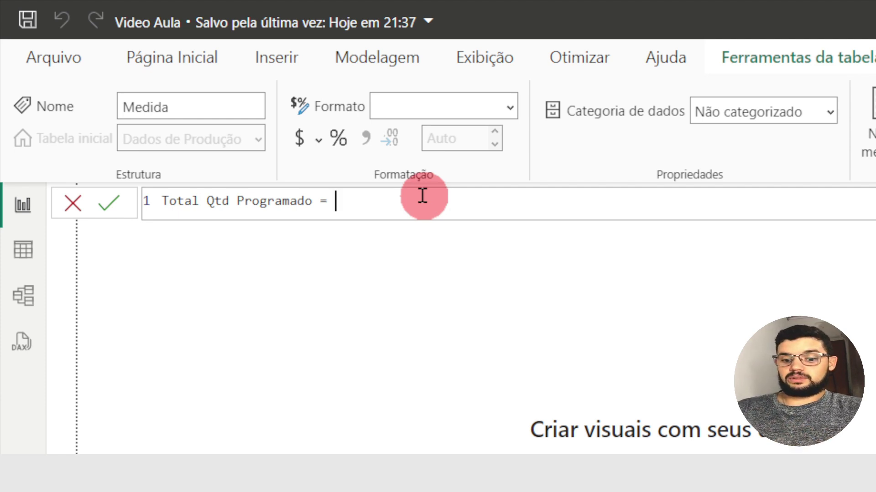
text(sum)
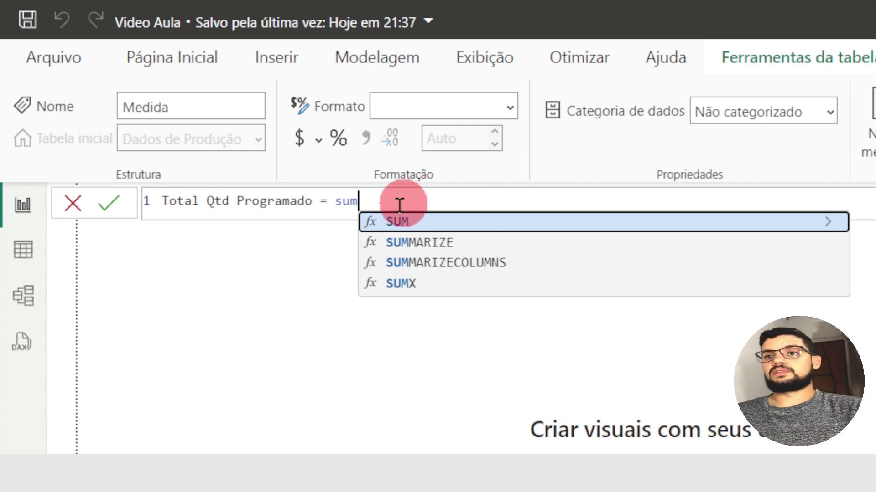
click(396, 222)
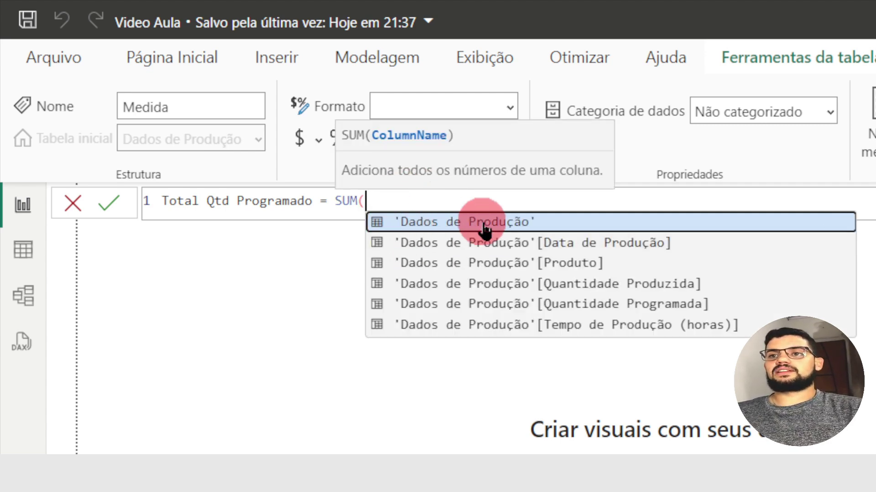
click(496, 307)
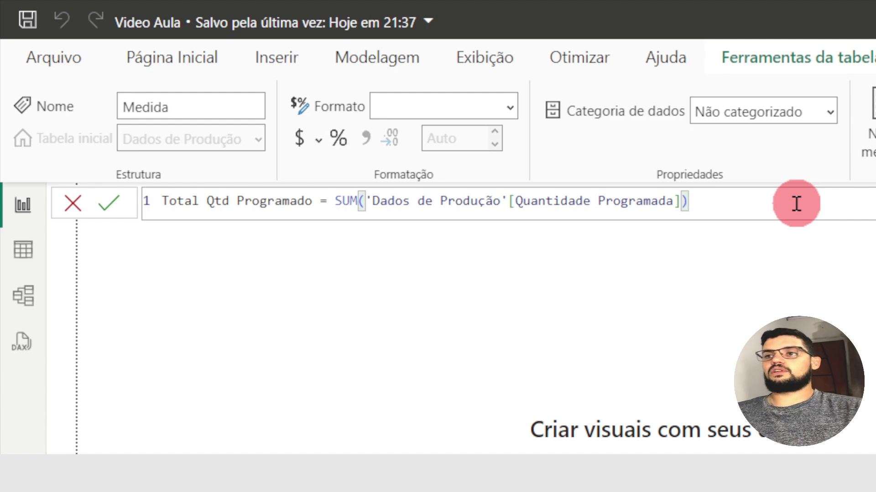
click(108, 203)
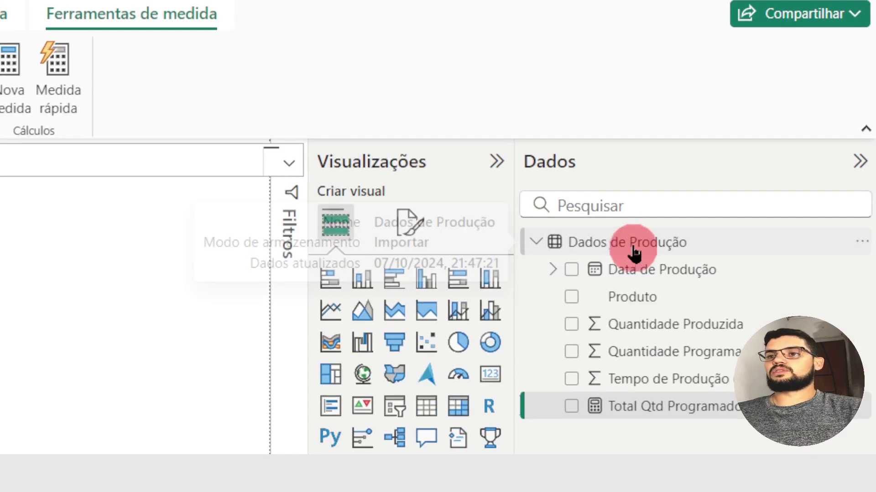
Step: Create the measure Total Qtd Produzida = SUM('Dados de Produção'[Quantidade Produzida]) in the Dados de Produção table
right_click(754, 145)
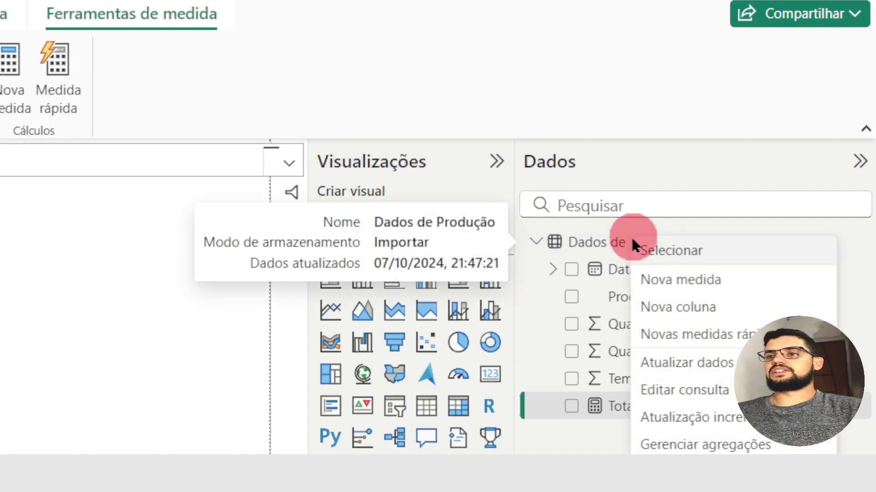
click(694, 285)
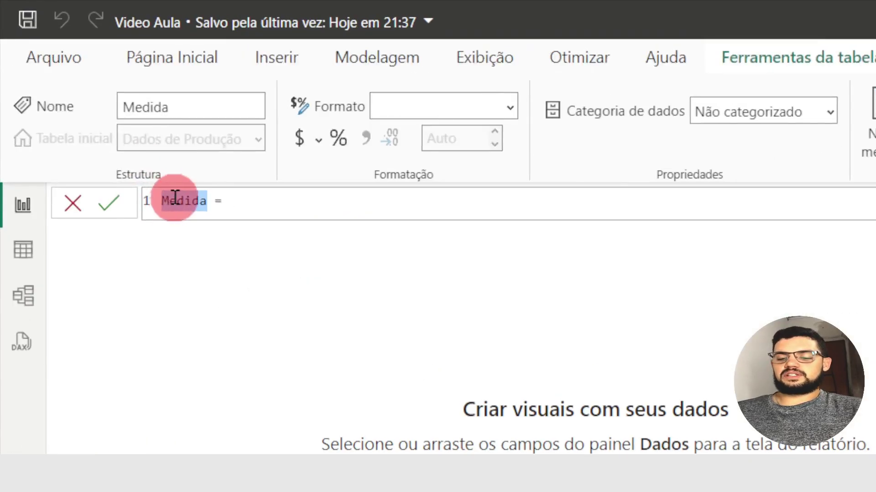
text(Total Qtd Produ)
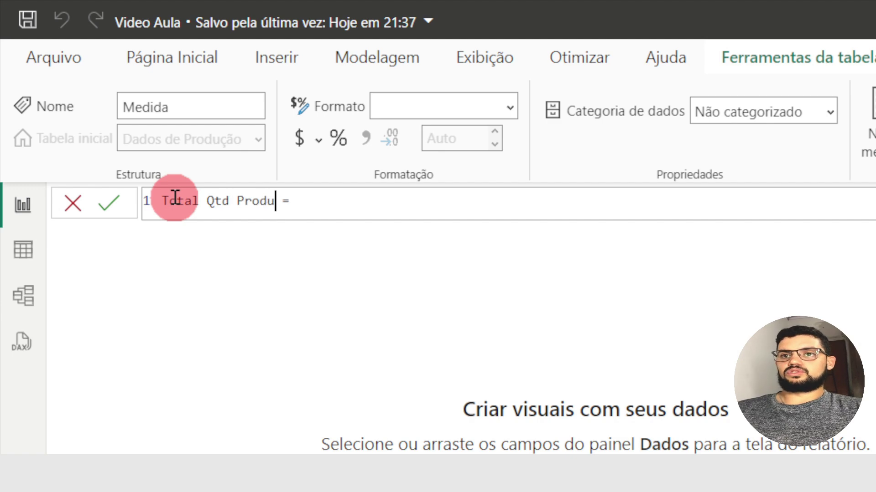
text(sum)
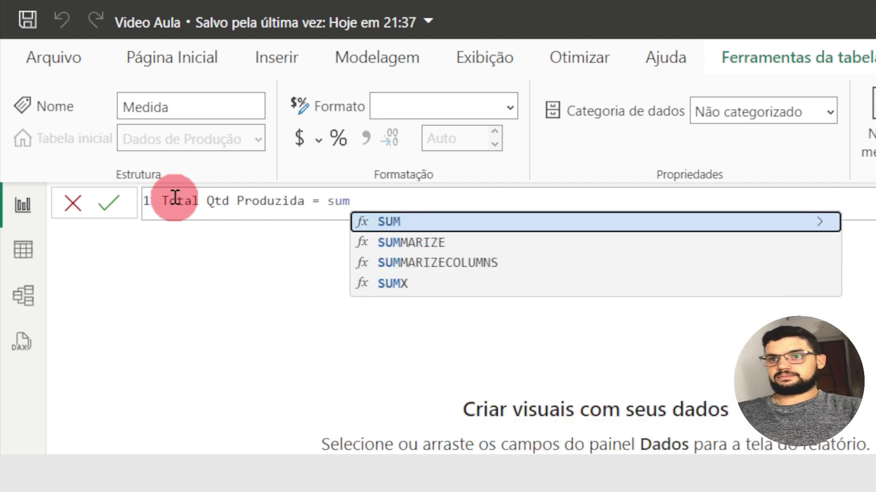
key(Tab)
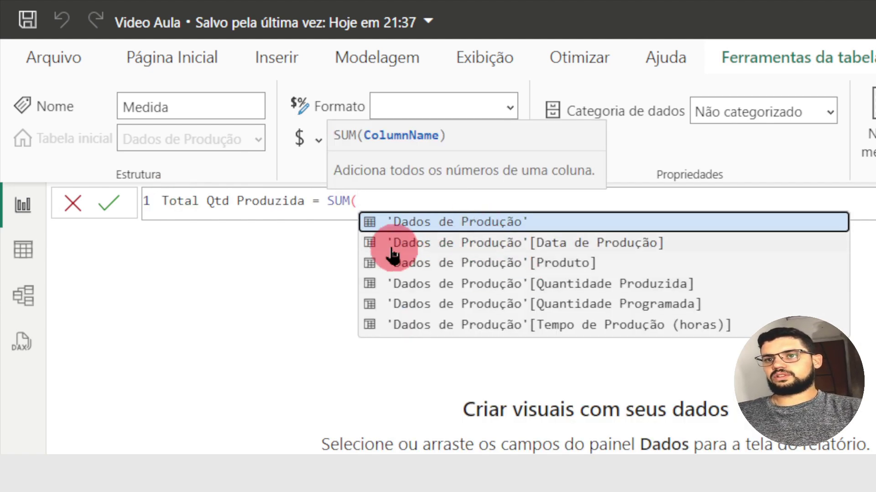
click(585, 278)
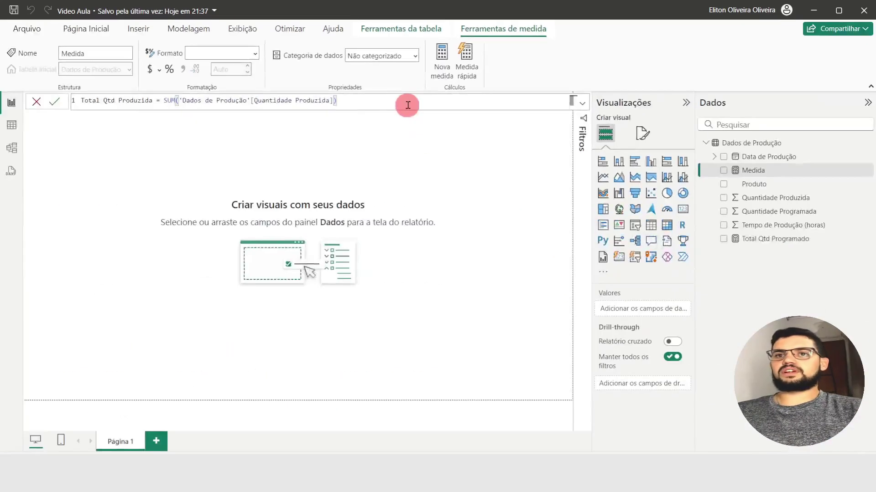
key(Return)
Step: Add another measure to the Dados de Produção table and name it Eficiência Produção
click(746, 144)
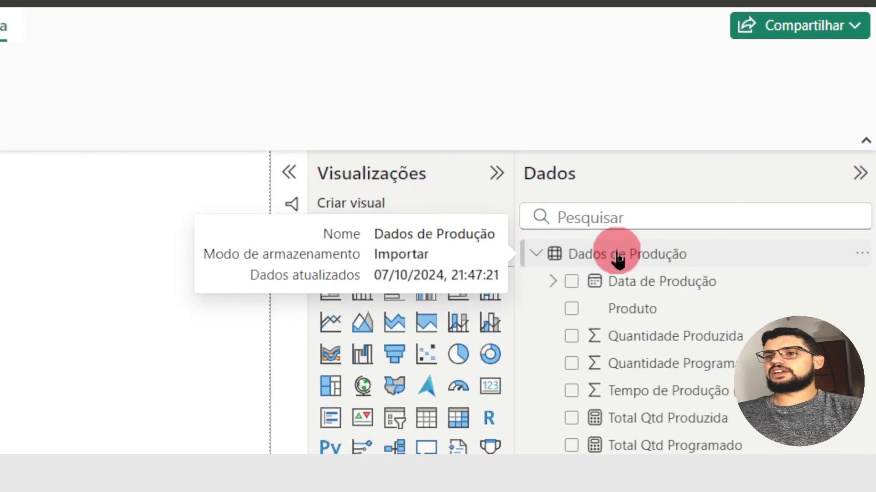
right_click(618, 258)
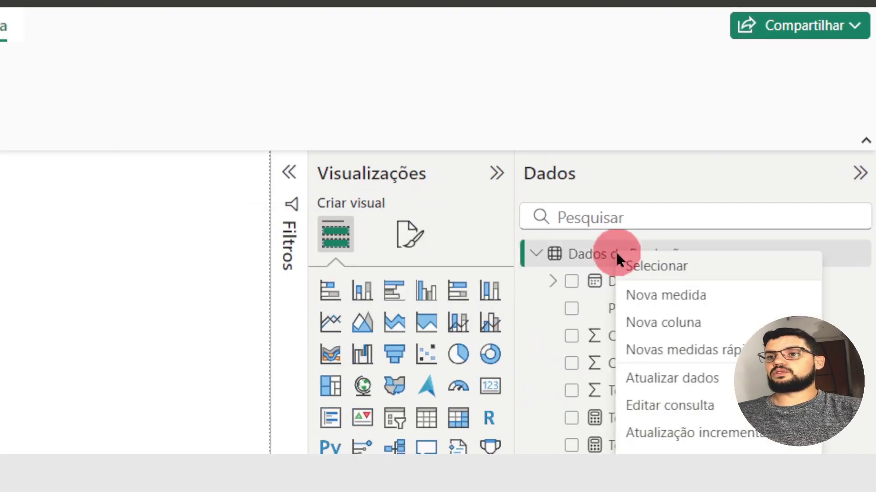
click(680, 297)
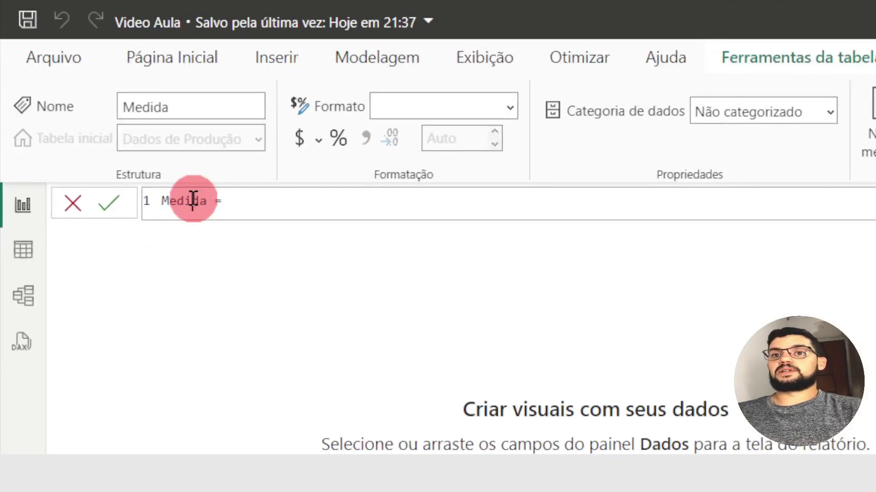
double_click(97, 100)
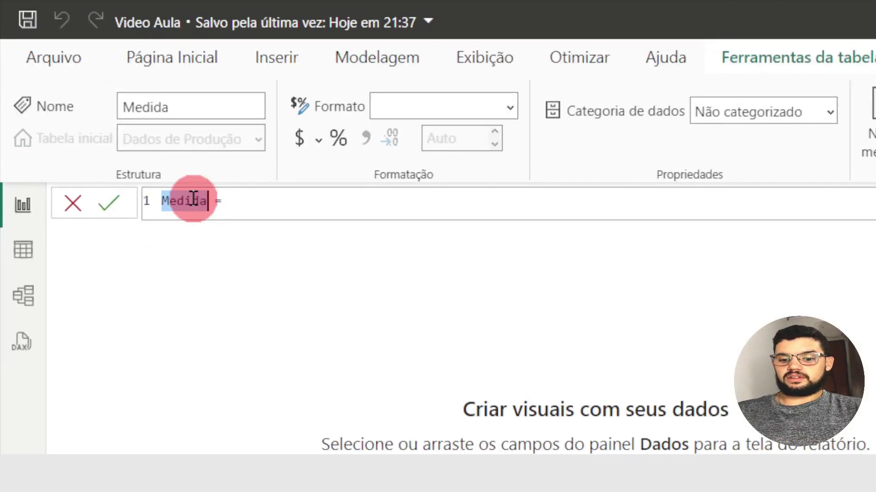
text(Eficiênci)
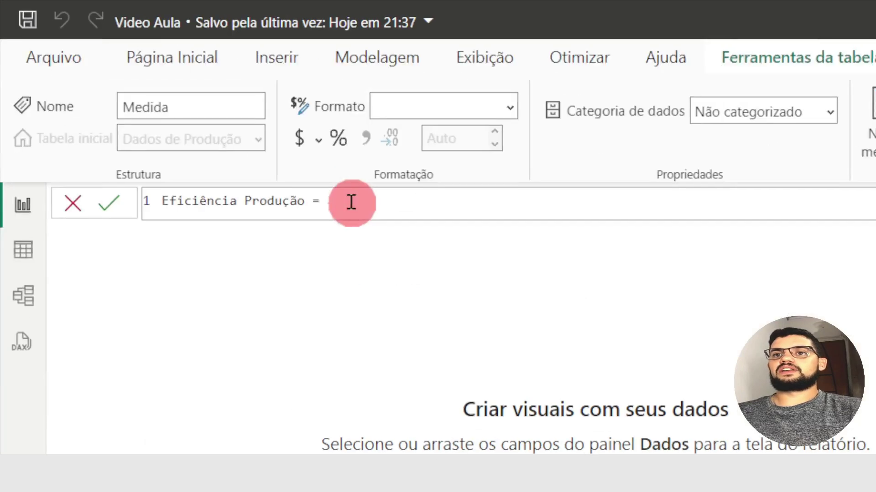
Step: Define the Eficiência Produção measure as [Total Qtd Produzida]/[Total Qtd Programado], commit the formula and format the measure as a percentage
text(tot)
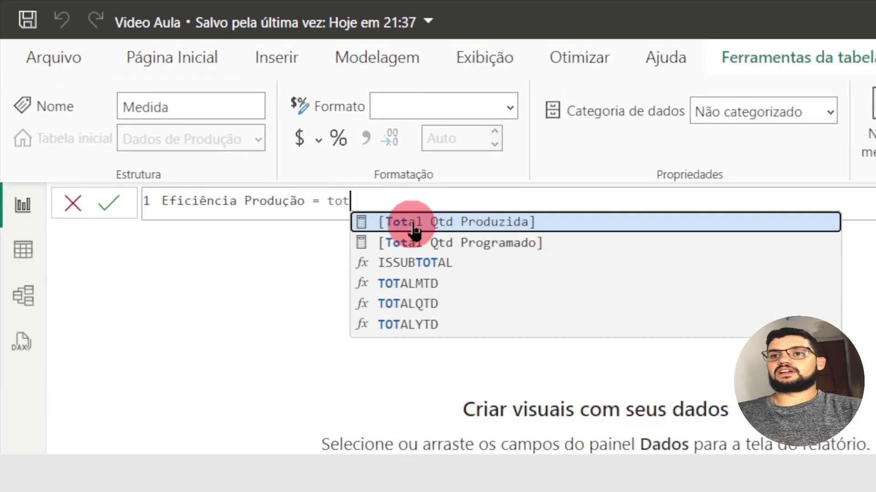
click(430, 227)
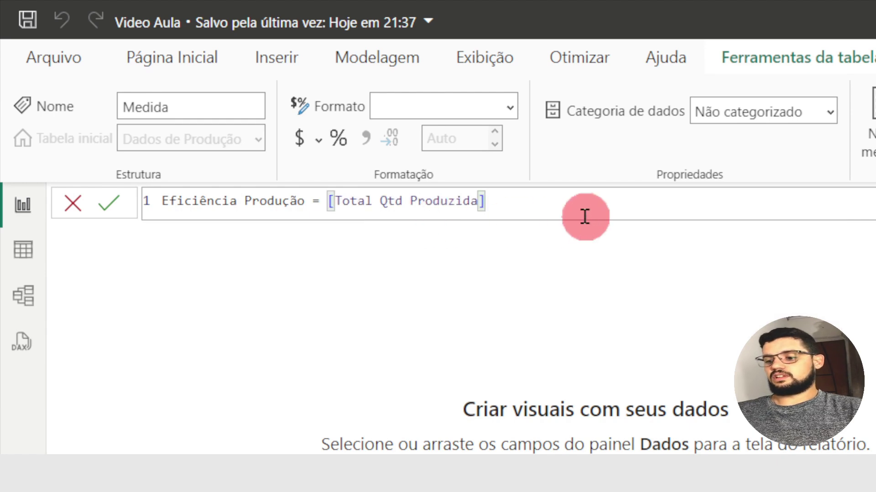
text(/)
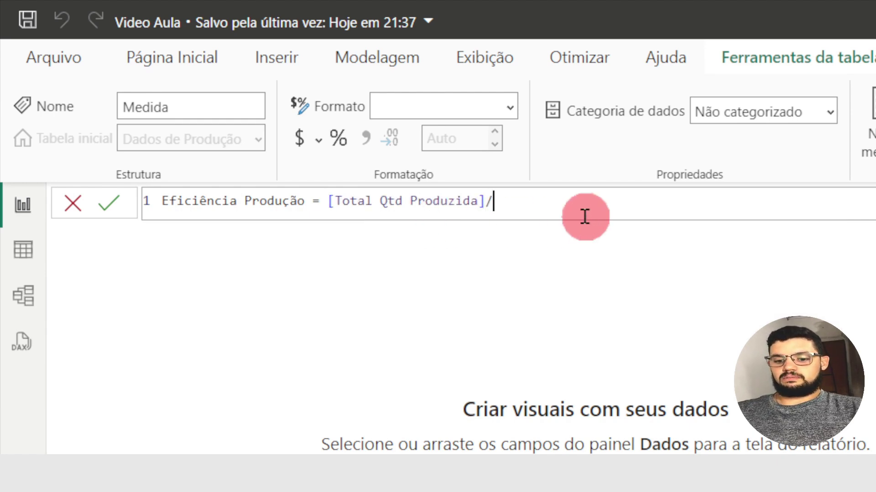
text(tot)
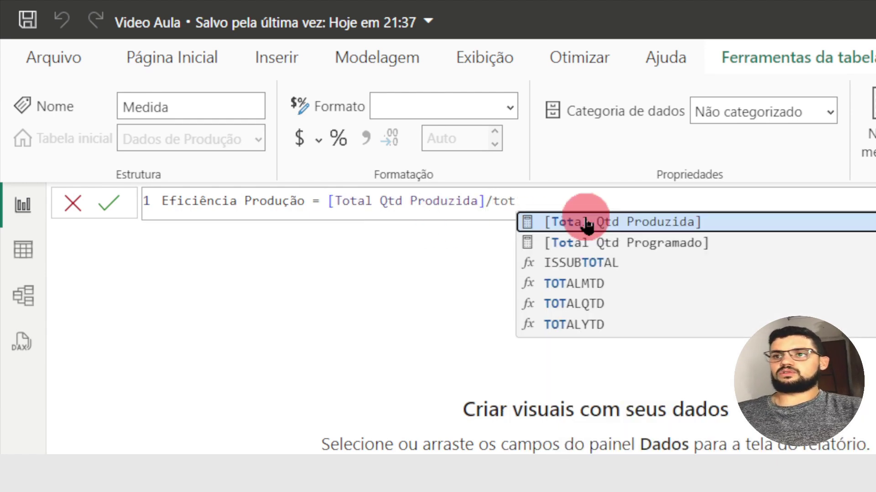
click(653, 243)
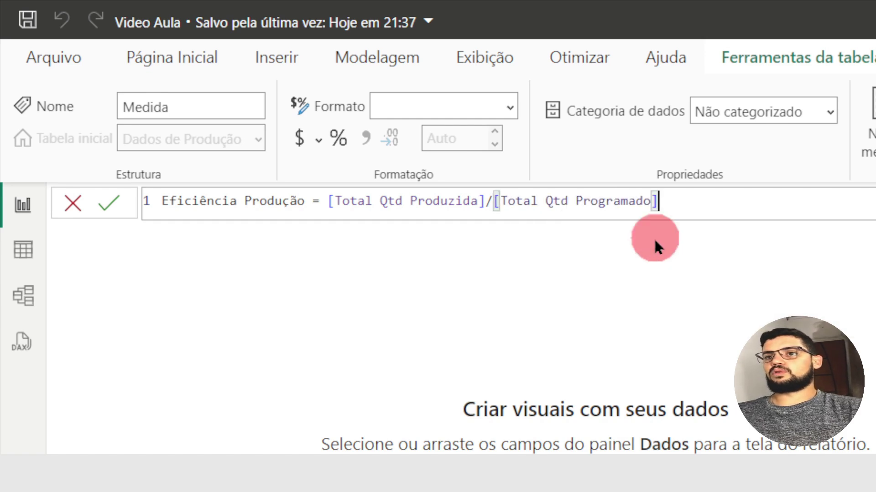
click(102, 196)
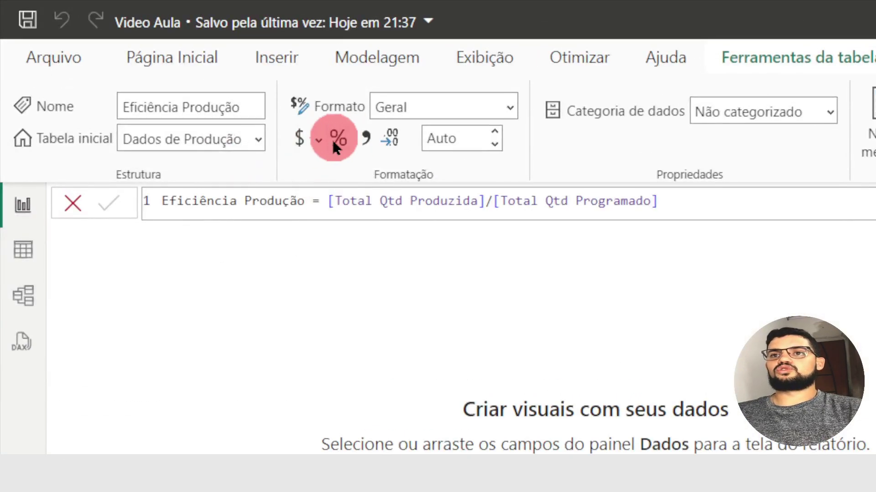
click(334, 141)
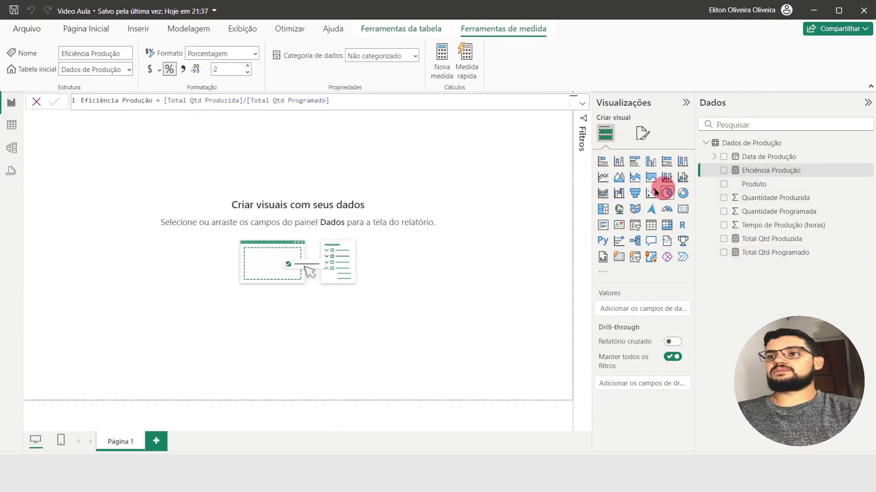
Step: Add a small, wide card visual near the report page's upper-left corner and fill it with the Total Qtd Programado measure
click(208, 172)
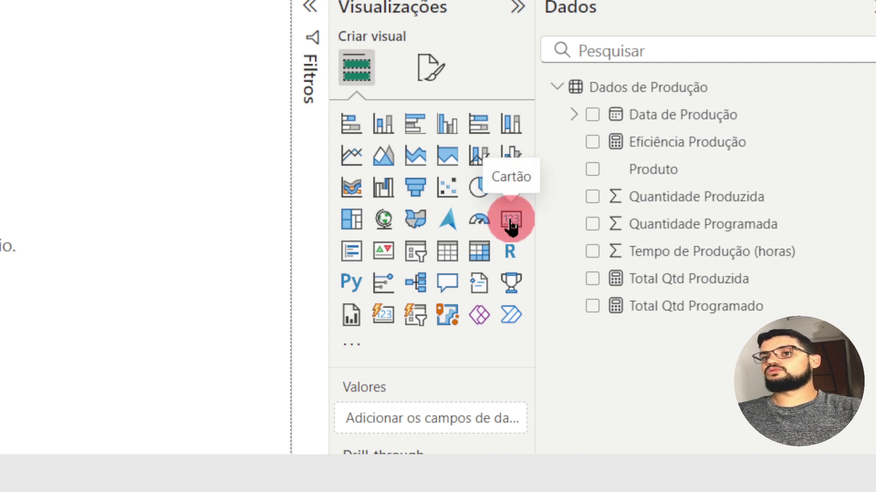
click(511, 221)
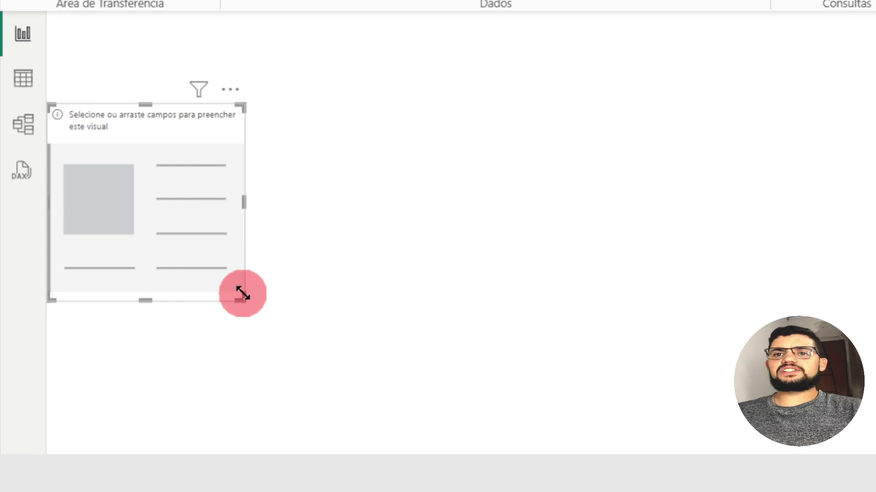
drag(243, 293, 289, 205)
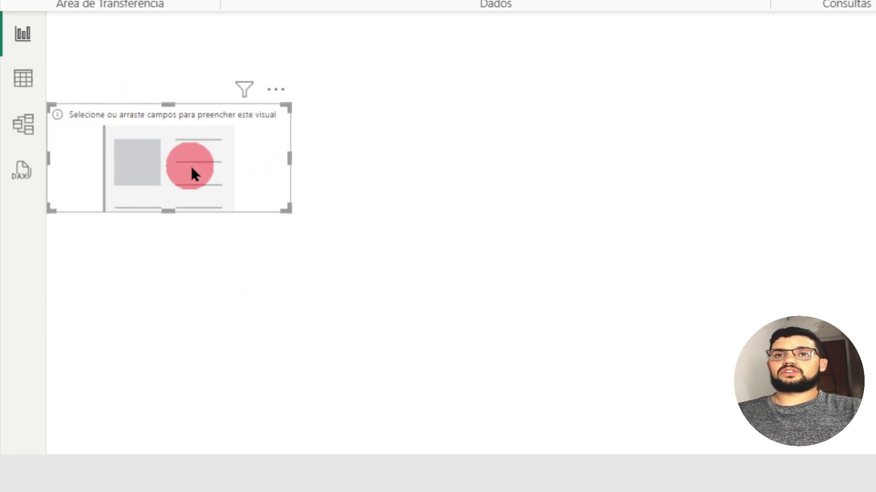
drag(191, 168, 207, 198)
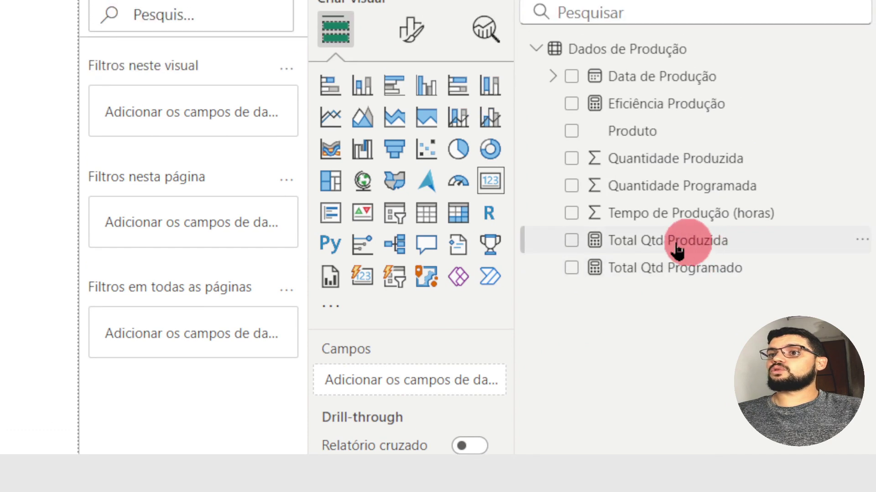
click(571, 268)
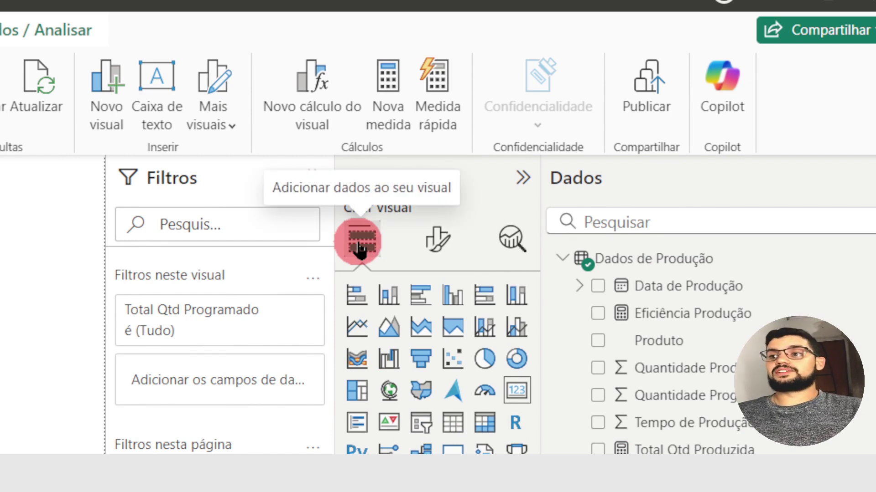
Step: Set the display units of the card's callout value to Nenhum
click(443, 249)
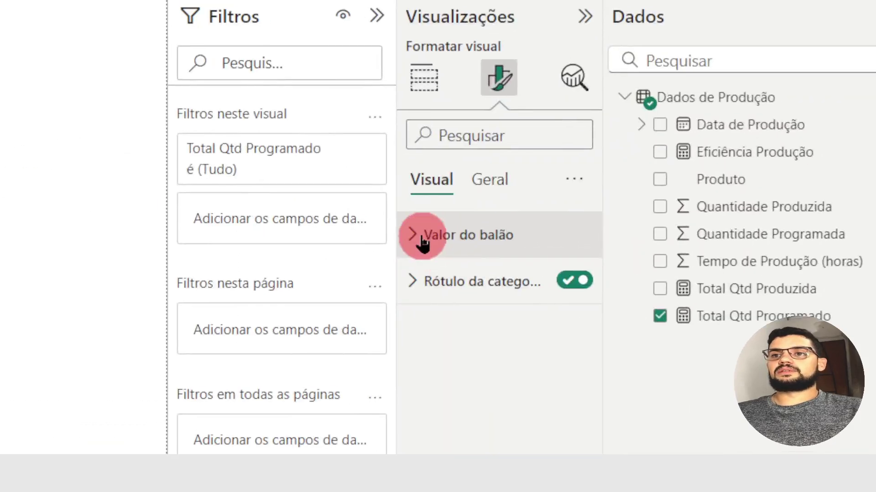
click(415, 236)
click(566, 314)
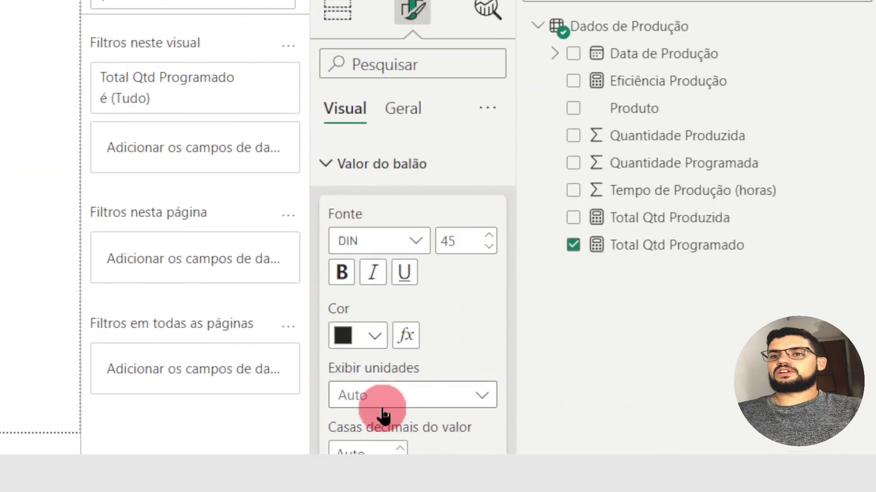
click(449, 400)
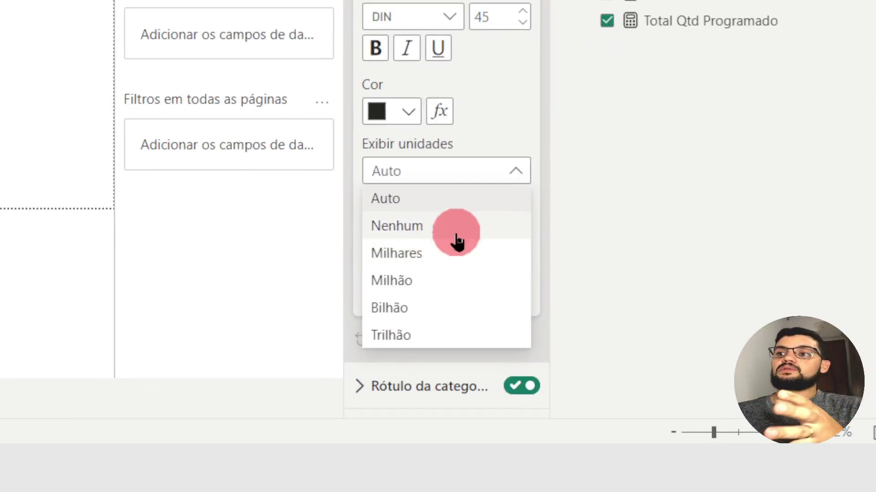
click(419, 224)
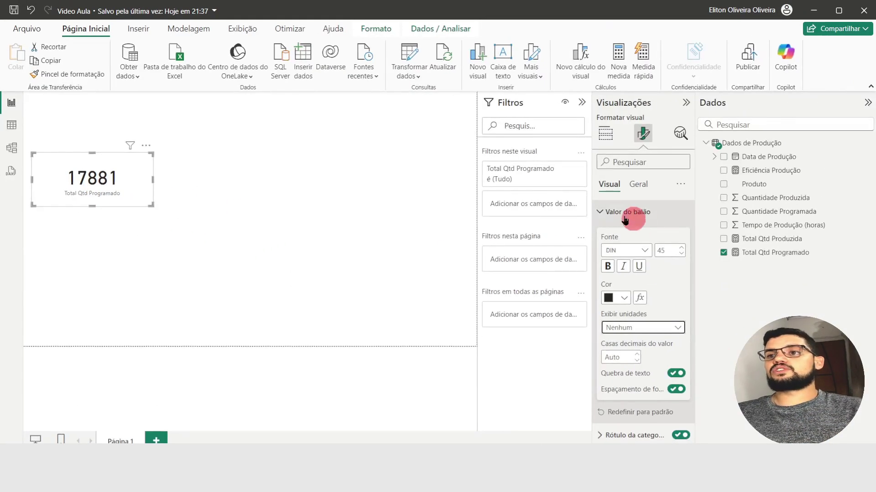
click(606, 212)
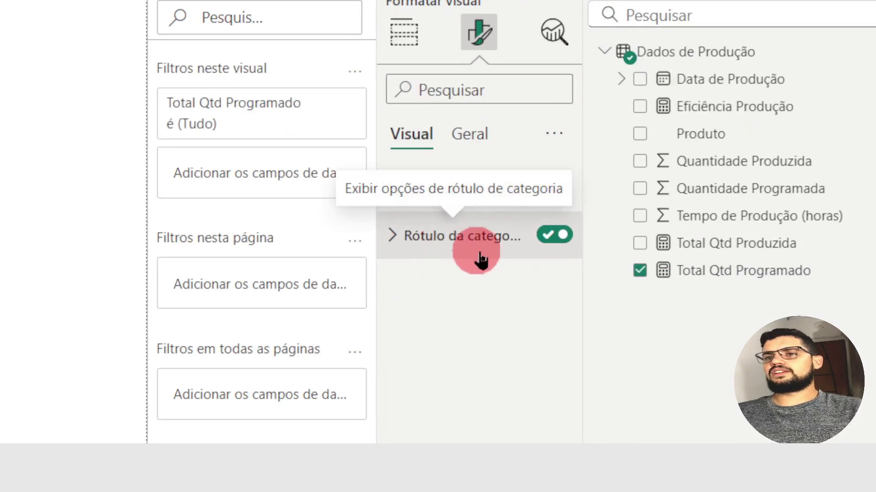
Step: Turn off the card's category label and enable a title reading Qtd Programada with font size 15
click(558, 235)
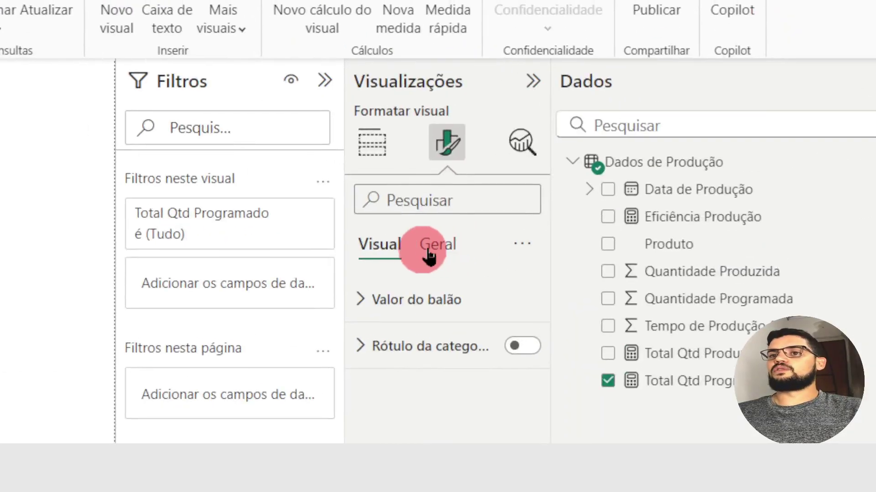
click(439, 245)
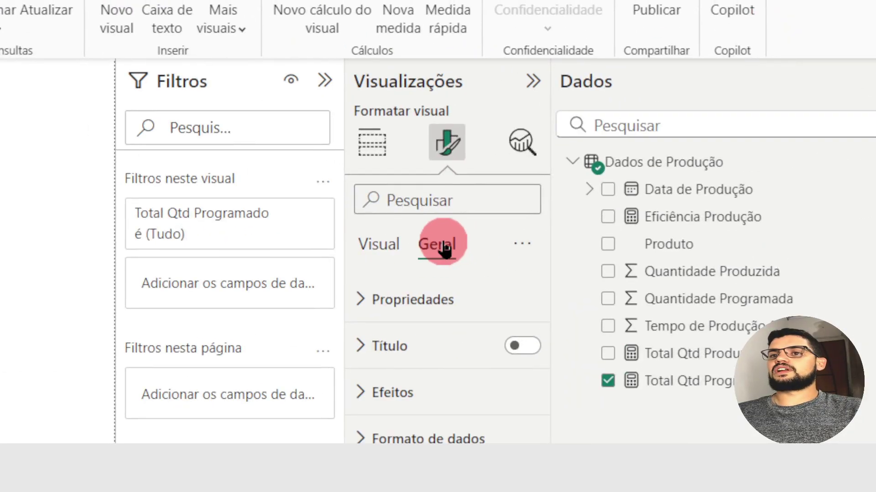
click(522, 345)
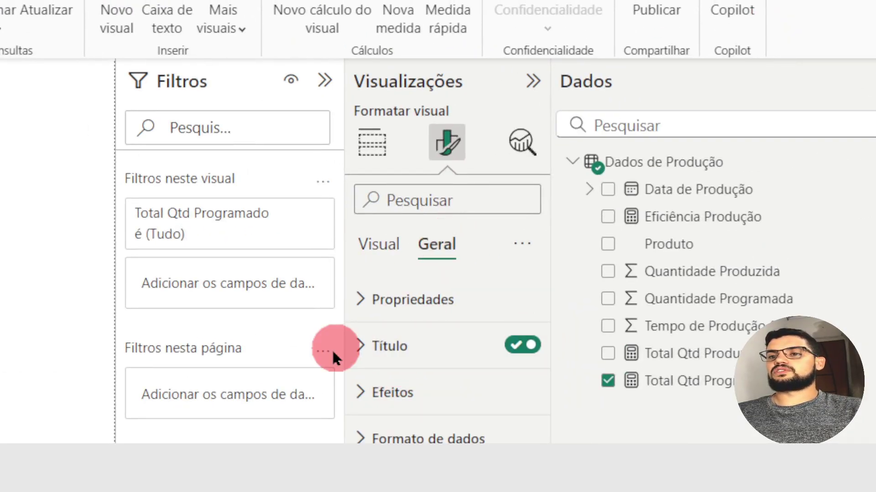
click(363, 347)
click(401, 396)
click(436, 246)
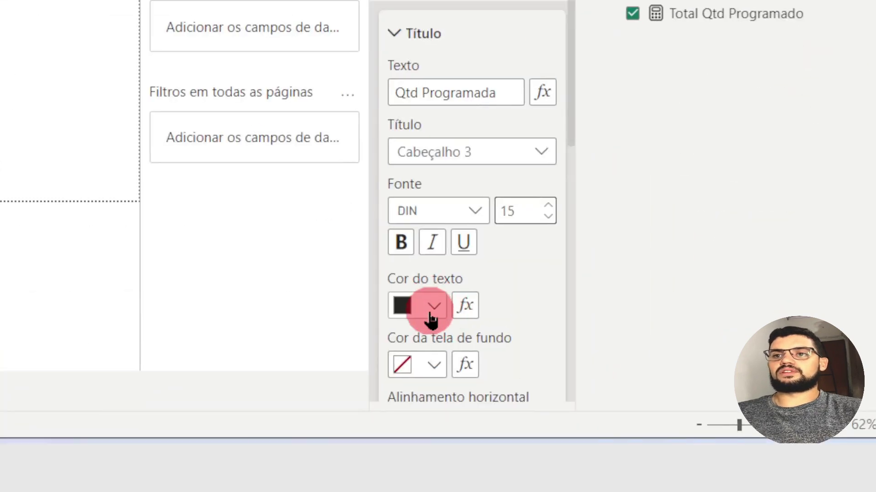
Step: Center the Qtd Programada title horizontally and make it bold
scroll(502, 288, down, 7)
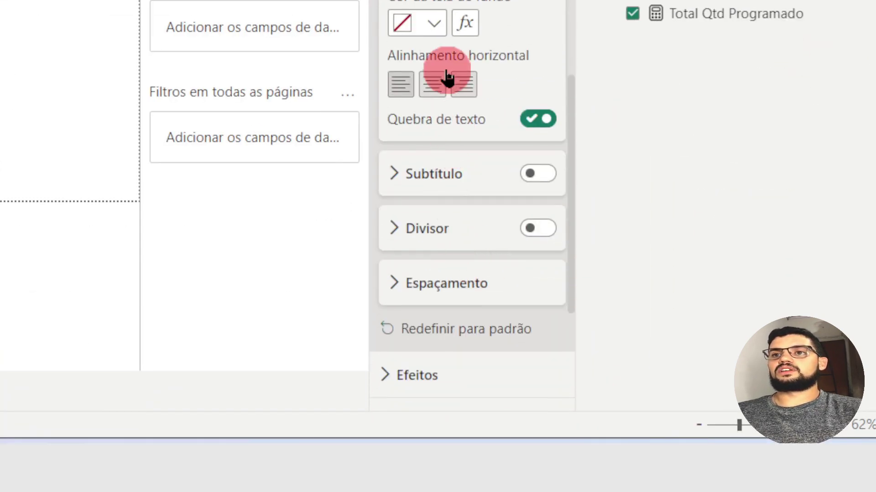
click(430, 92)
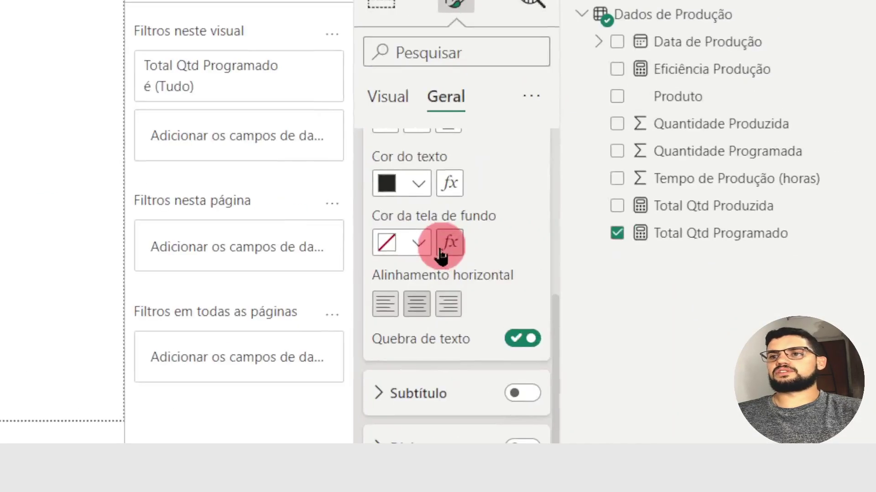
scroll(441, 252, up, 1)
click(387, 235)
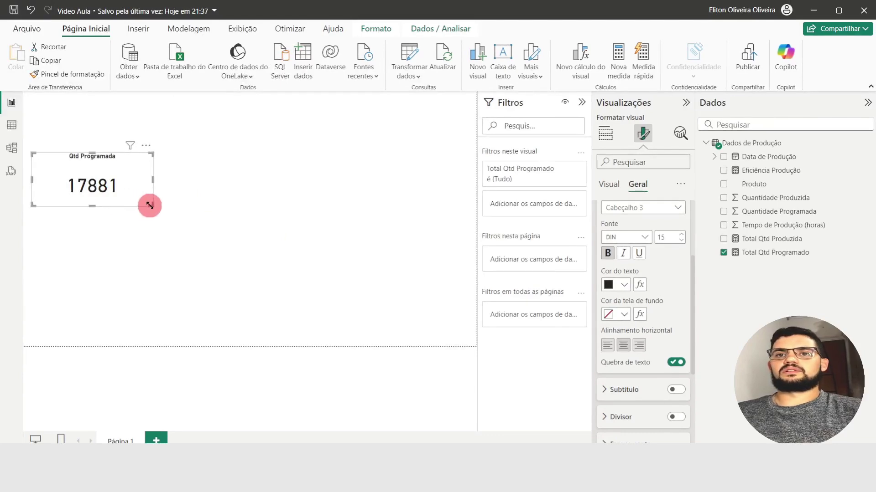
Step: Turn on the shadow effect for the Qtd Programada card and resize the card to fit closely around its title and value
drag(150, 205, 142, 188)
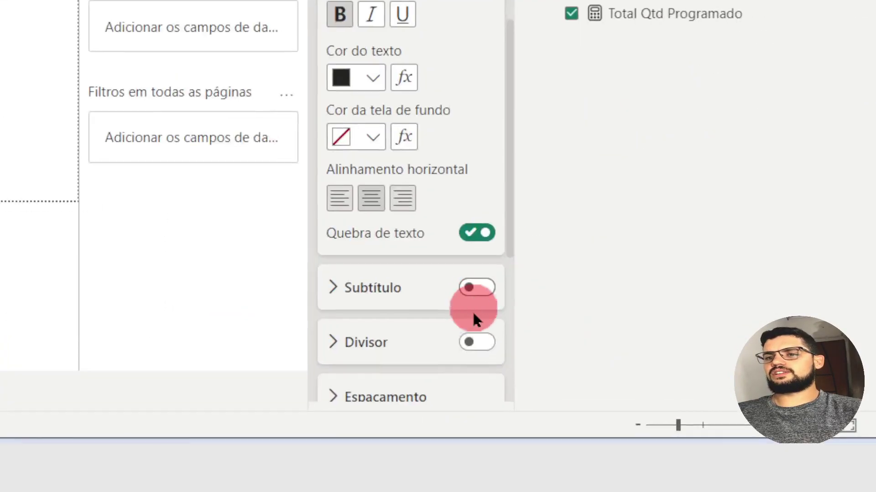
scroll(643, 381, down, 3)
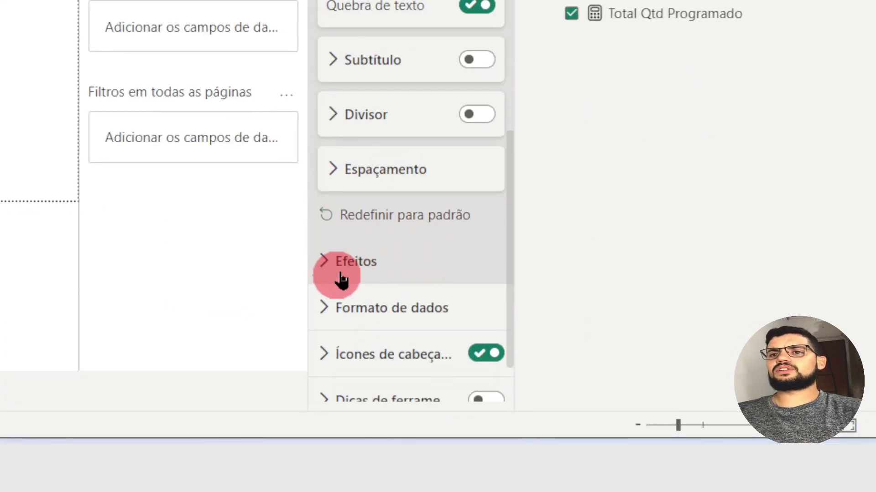
click(348, 261)
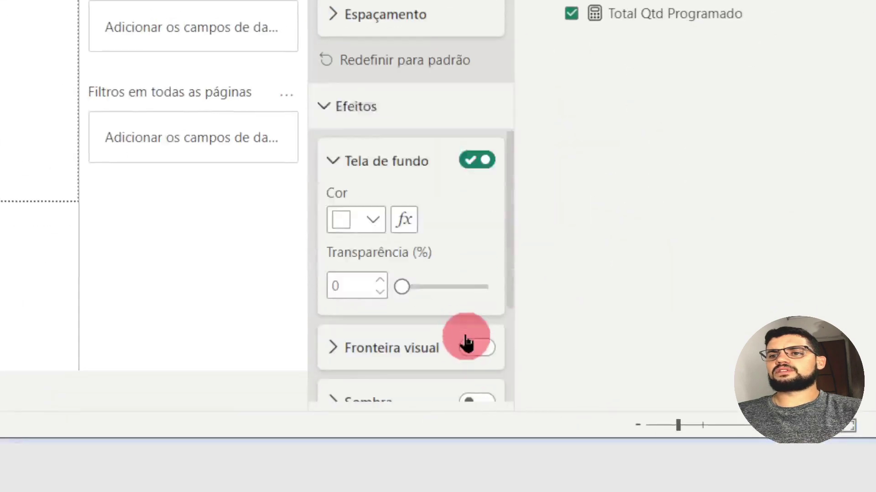
scroll(670, 420, down, 2)
click(674, 410)
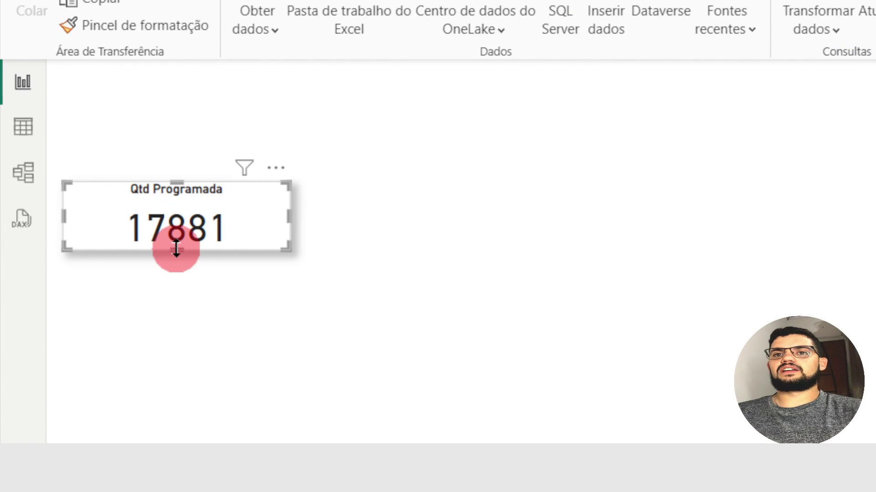
drag(176, 249, 174, 261)
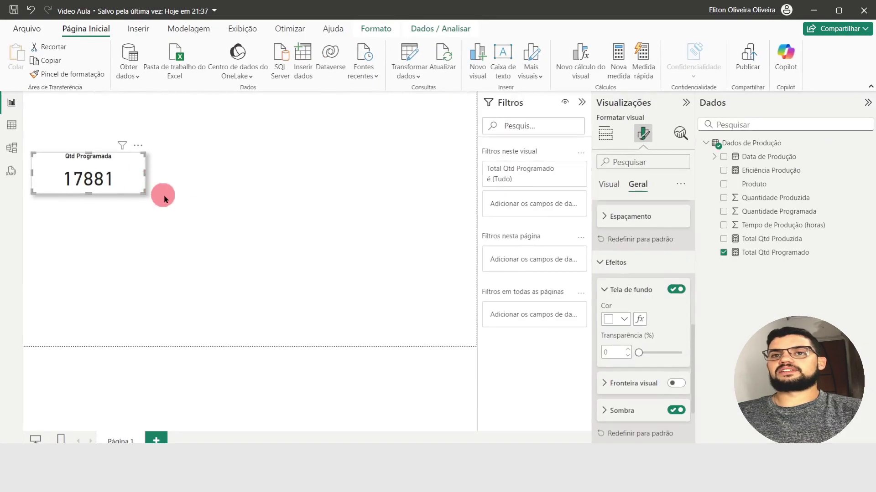
click(233, 219)
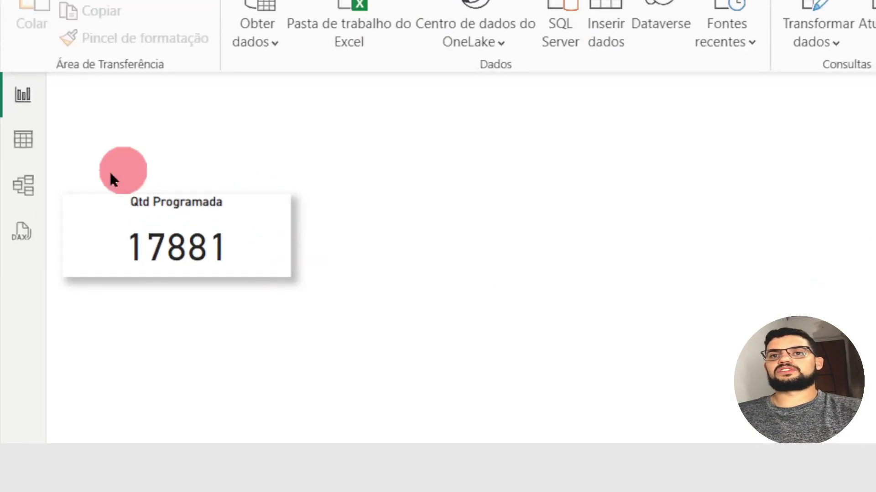
Step: Duplicate the Qtd Programada card, place the copy below the original and replace its field with Total Qtd Produzida
click(135, 189)
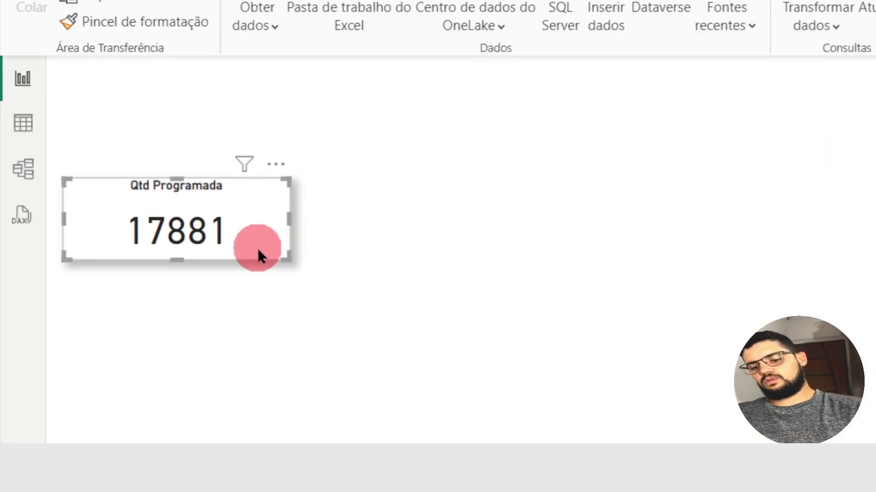
key(ctrl+c)
key(ctrl+v)
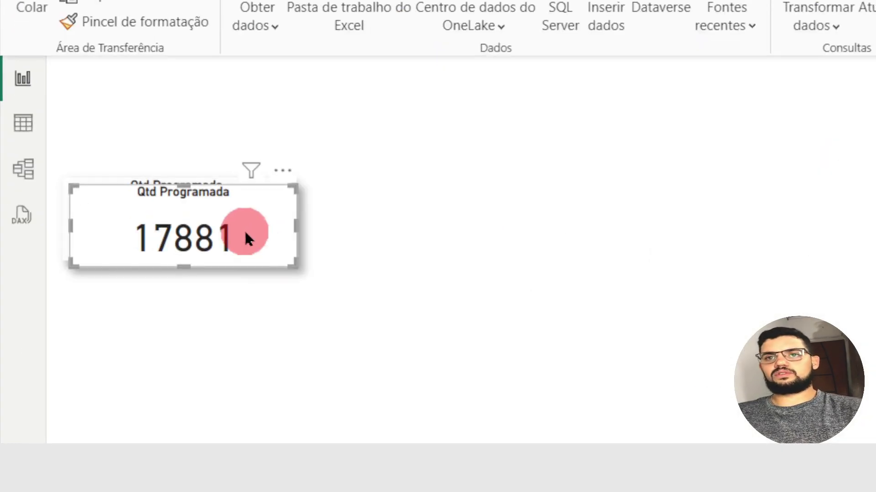
drag(244, 235, 239, 333)
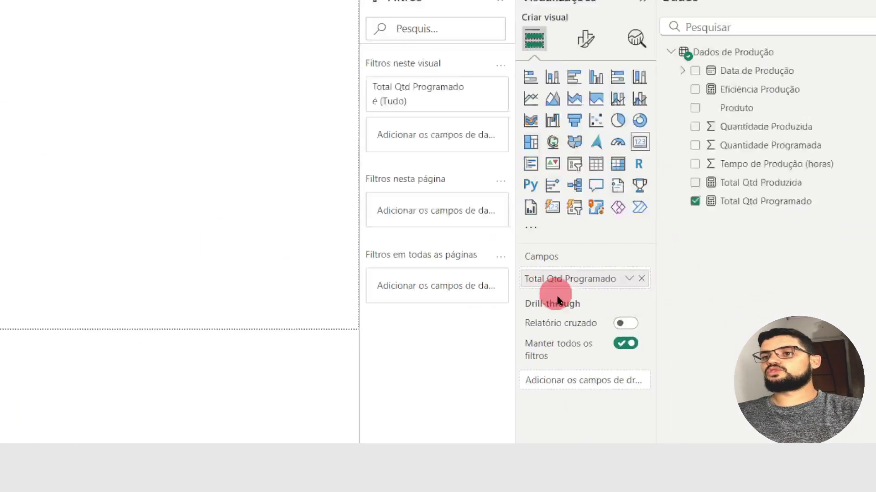
click(642, 278)
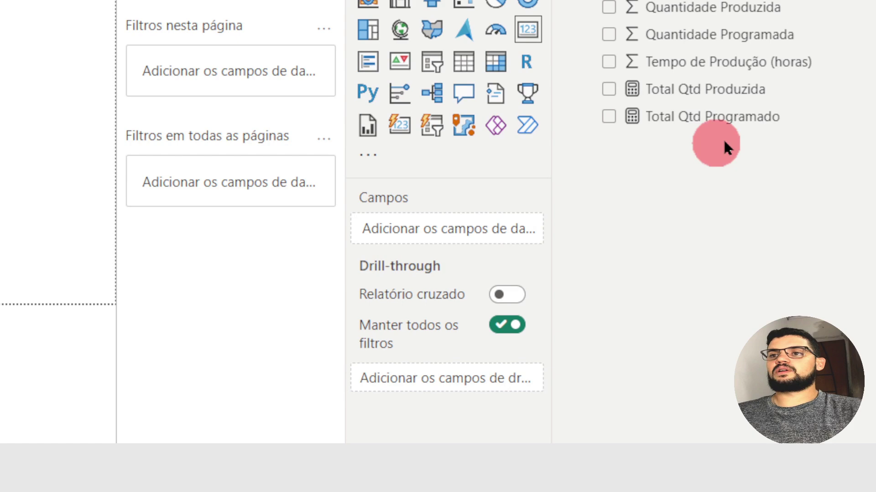
drag(751, 92, 485, 234)
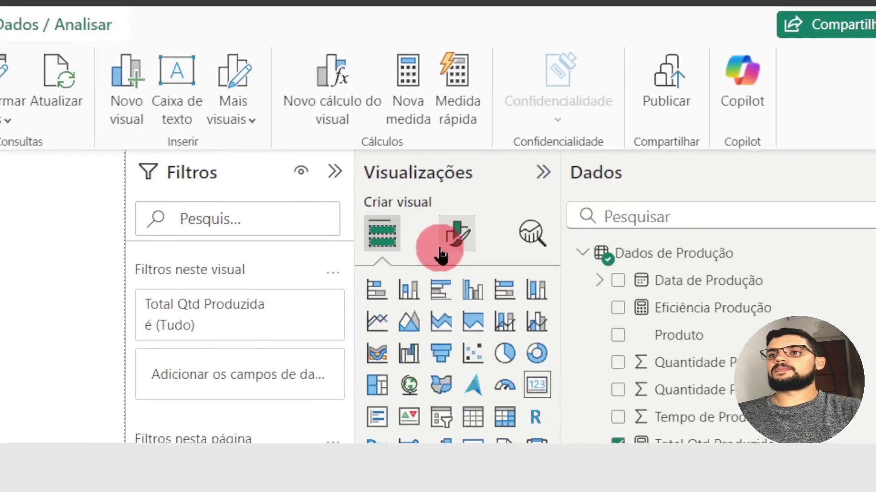
Step: Change the title text of the duplicated second card to Qtd Produzida
click(453, 244)
click(446, 341)
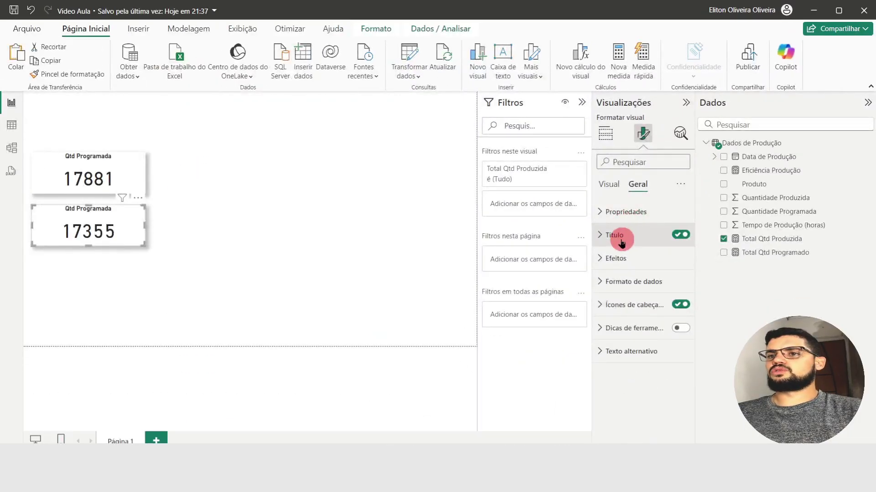
click(618, 238)
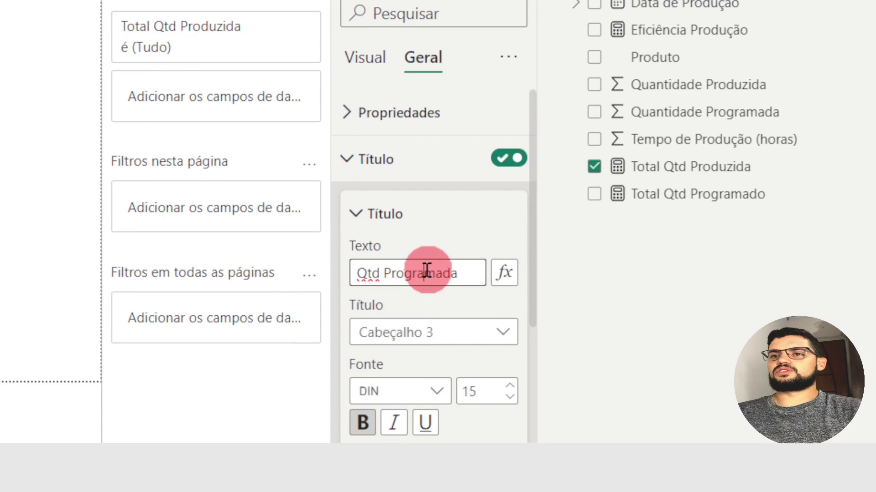
double_click(427, 272)
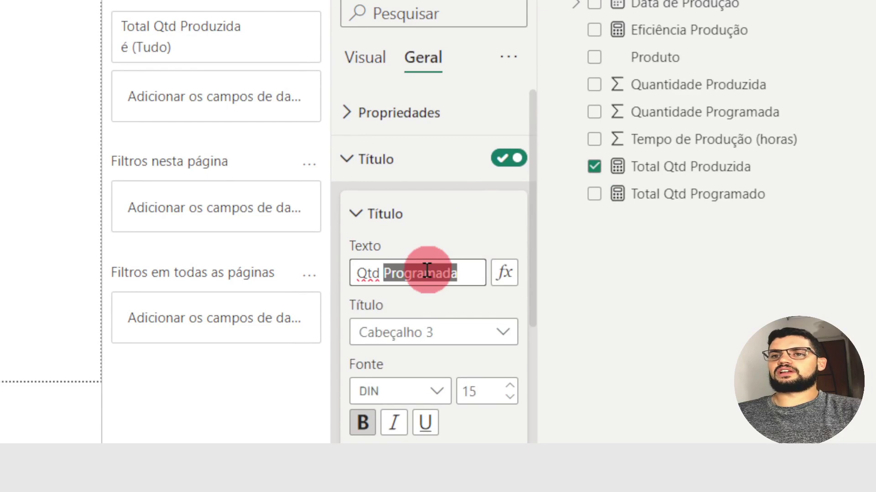
text(Produzi)
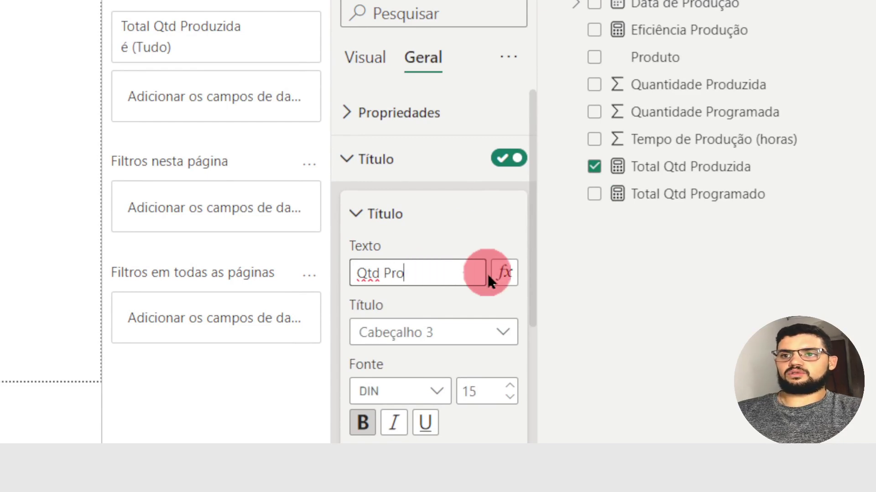
text(da)
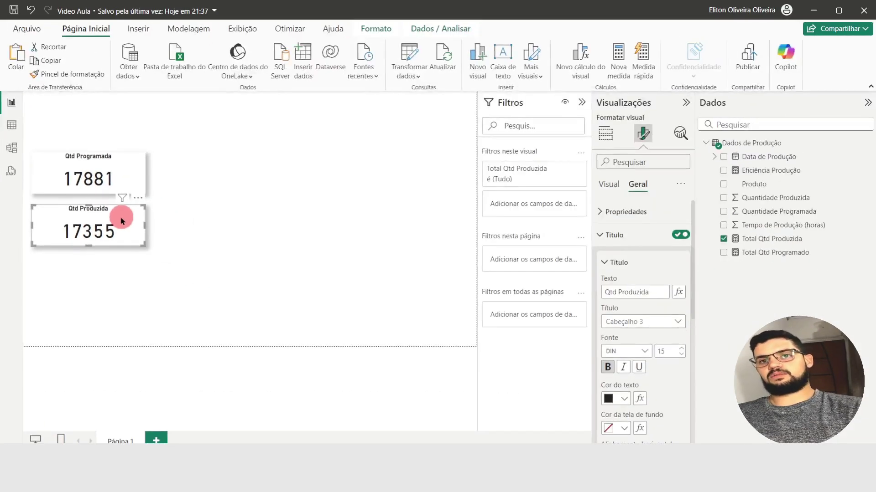
Step: Duplicate the Qtd Produzida card, place the copy below it and replace its field with Tempo de Produção (horas)
key(ctrl+v)
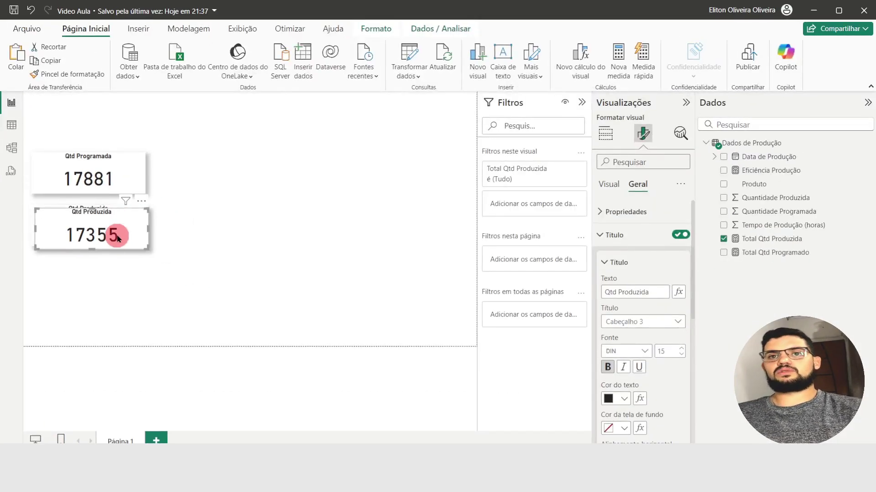
drag(117, 236, 112, 283)
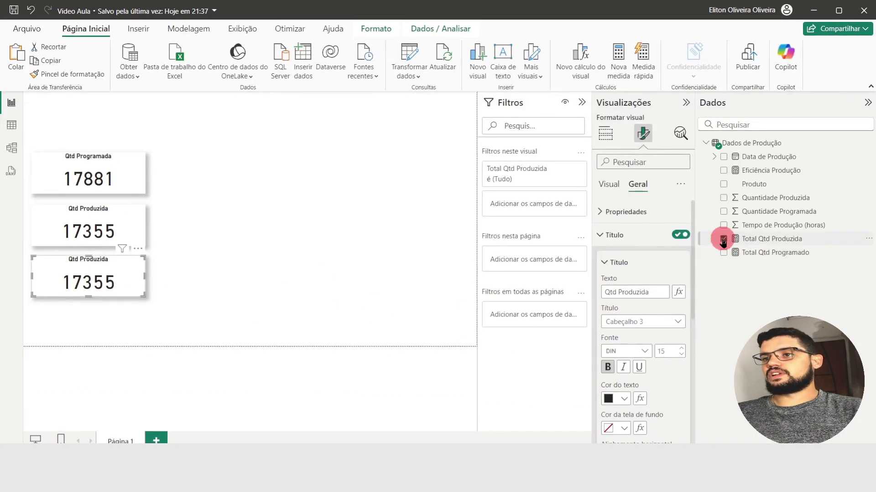
click(723, 240)
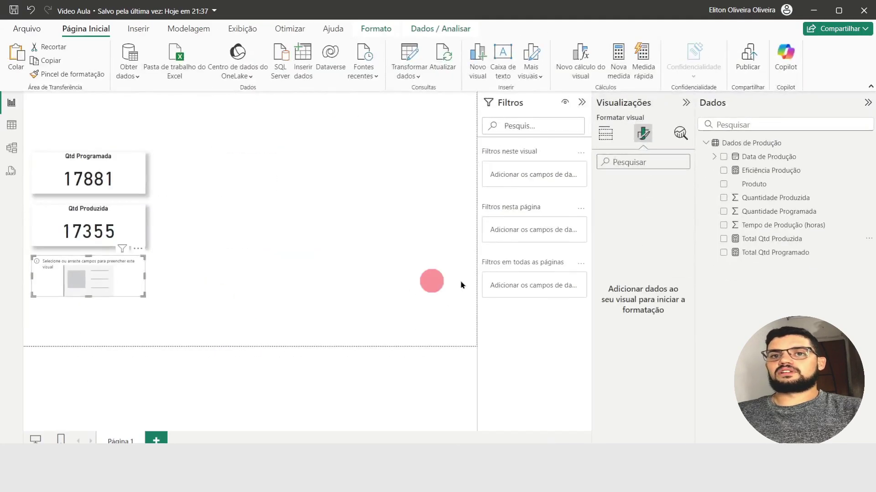
click(605, 133)
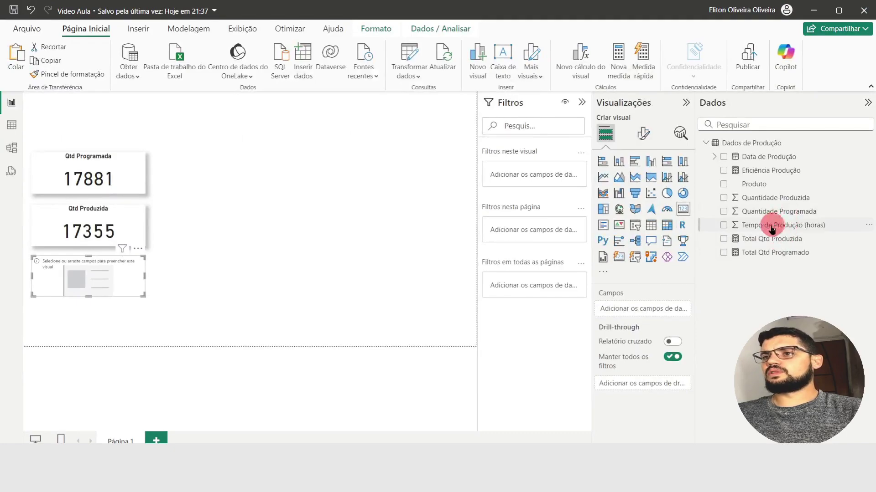
drag(772, 228, 656, 309)
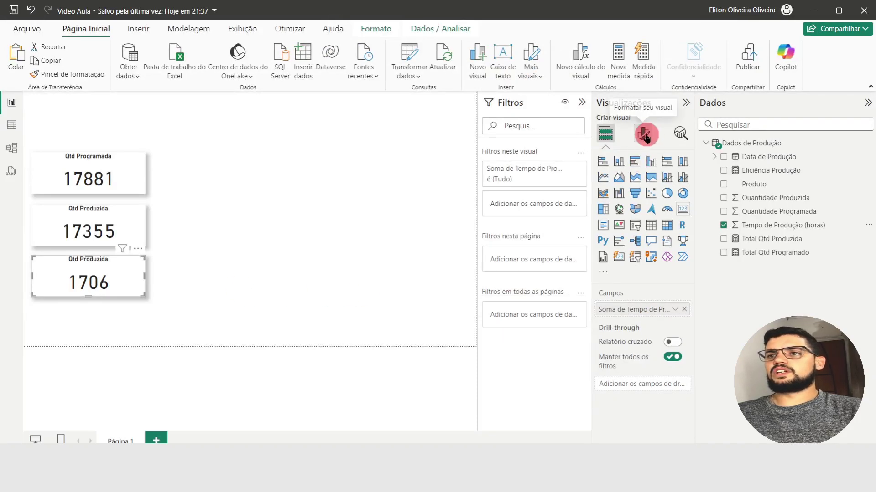
Step: Change the title text of the third card to Produção (Horas)
click(643, 133)
click(636, 194)
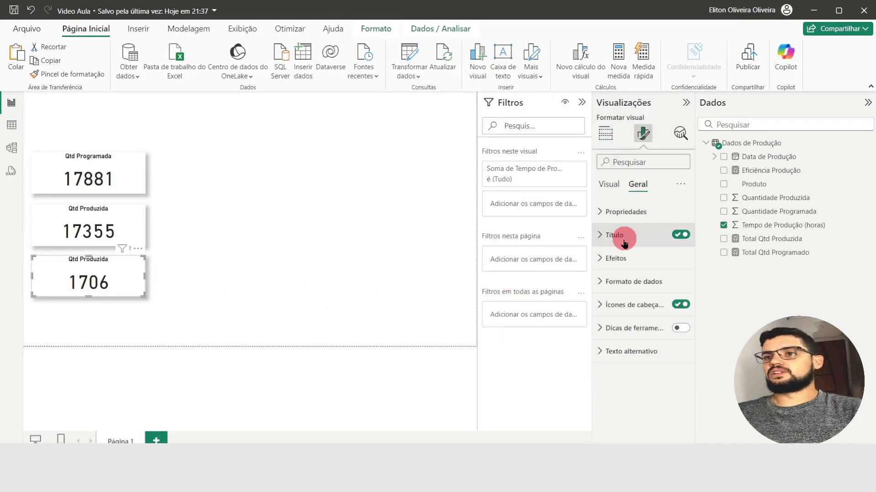
click(620, 236)
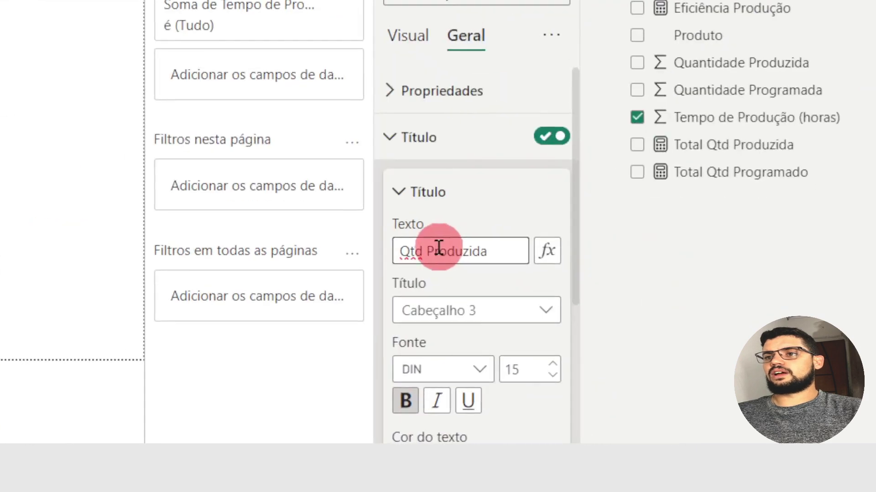
double_click(624, 291)
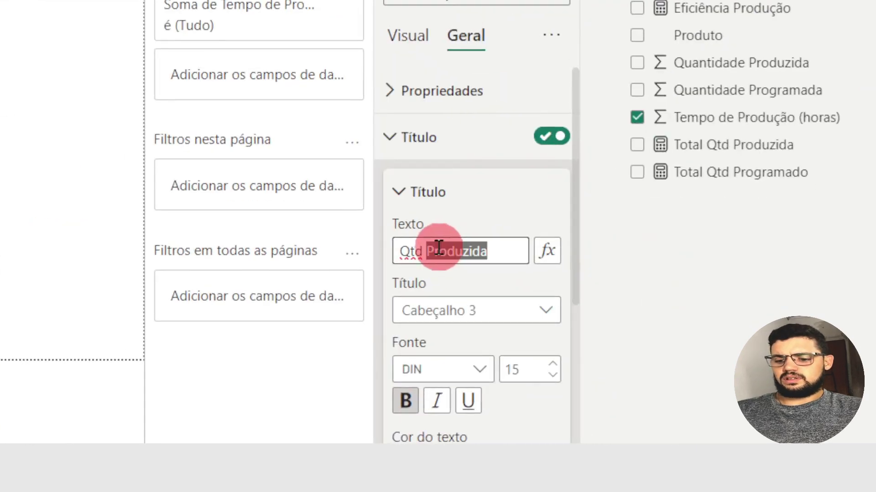
text(Par)
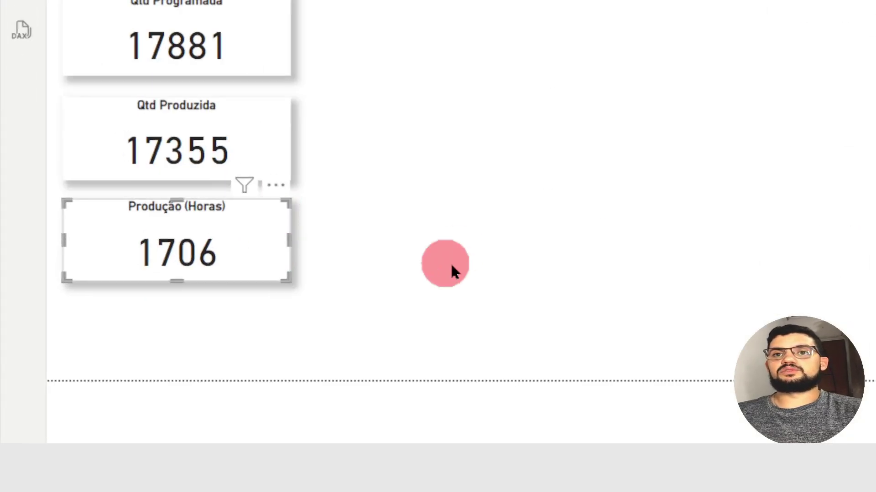
click(453, 270)
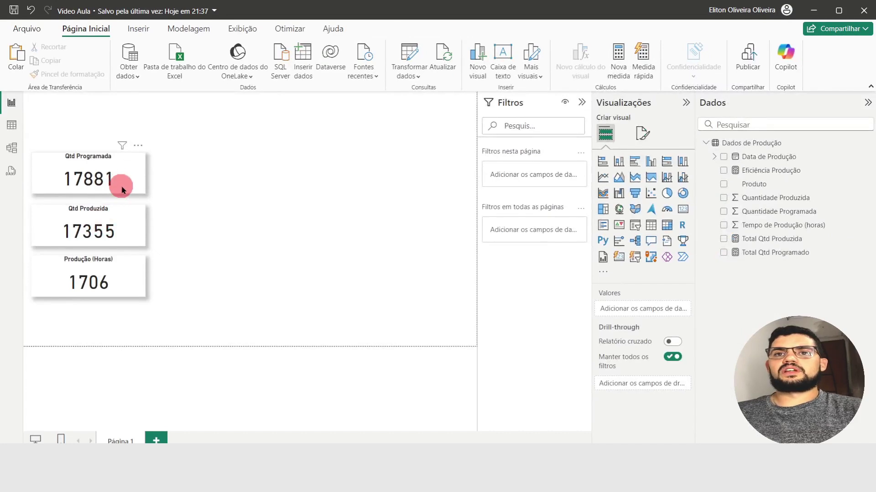
Step: Reduce the height of the Qtd Programada, Qtd Produzida and Produção (Horas) cards and stack them closer together
click(121, 189)
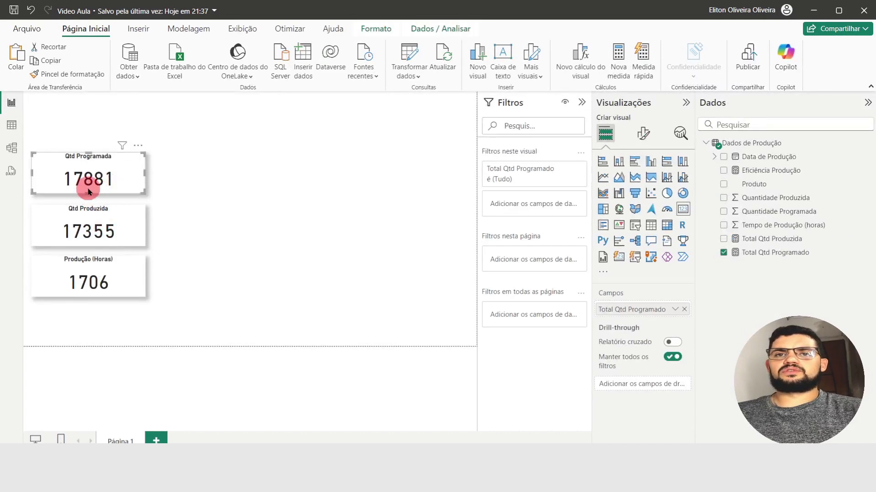
click(97, 242)
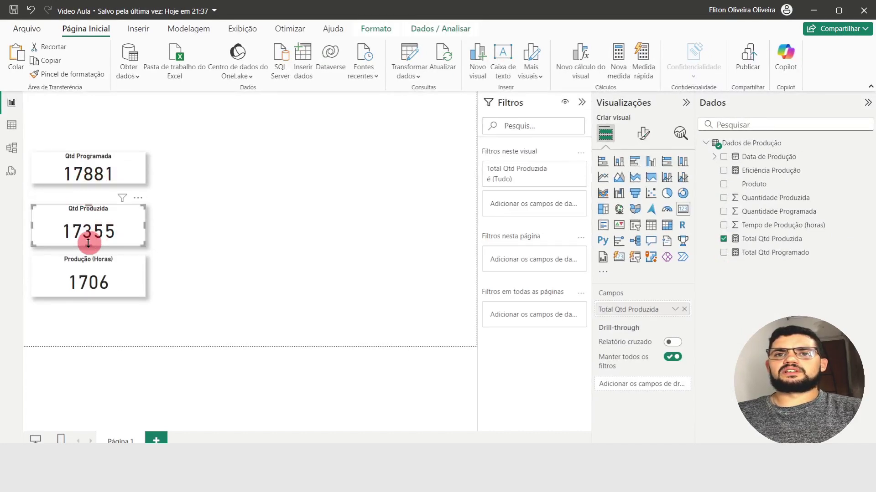
mouse_move(88, 243)
mouse_down()
mouse_move(102, 202)
mouse_move(91, 227)
mouse_up()
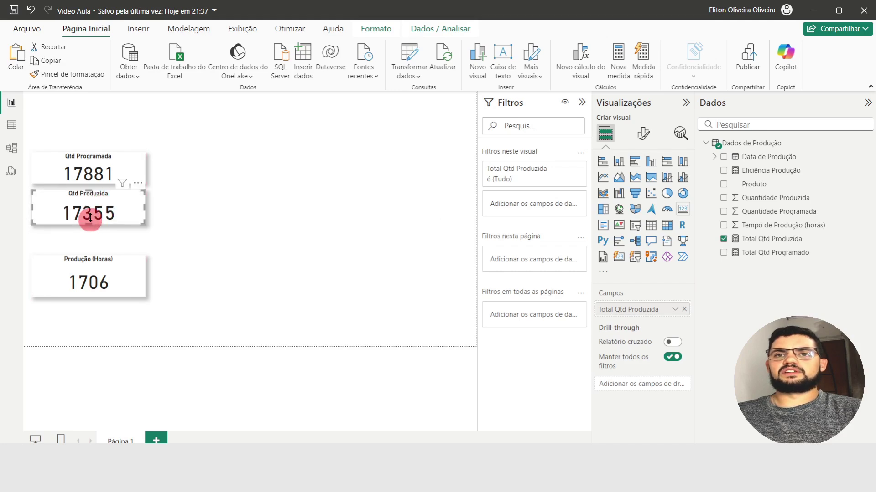
click(97, 178)
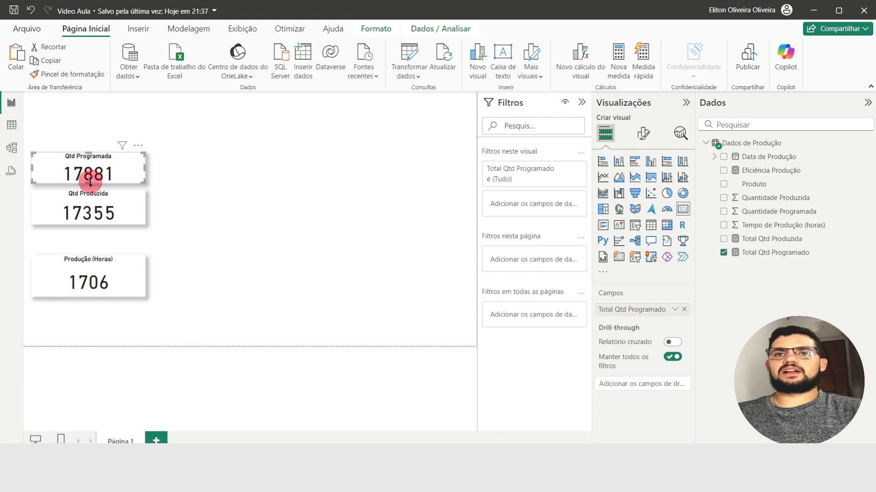
drag(90, 183, 91, 185)
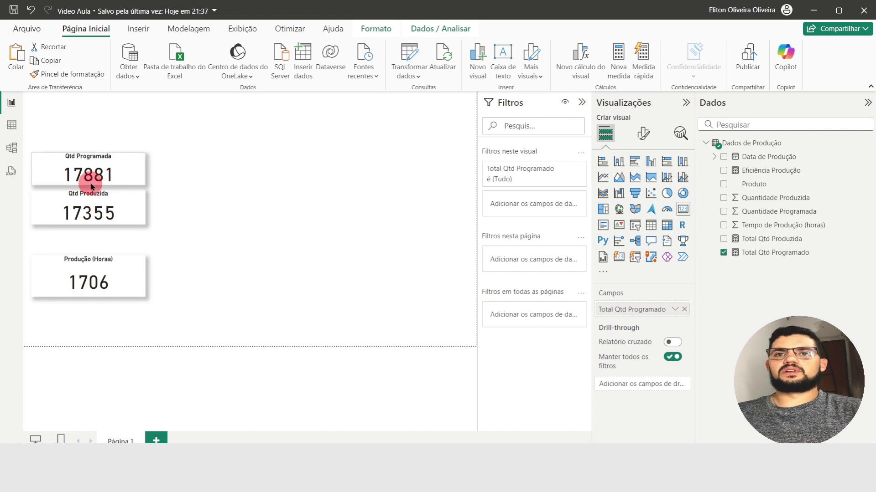
click(105, 269)
drag(87, 291, 90, 255)
Step: Insert a clustered column chart, place it below the three cards and enlarge it down to the page's lower edge
drag(50, 277, 306, 335)
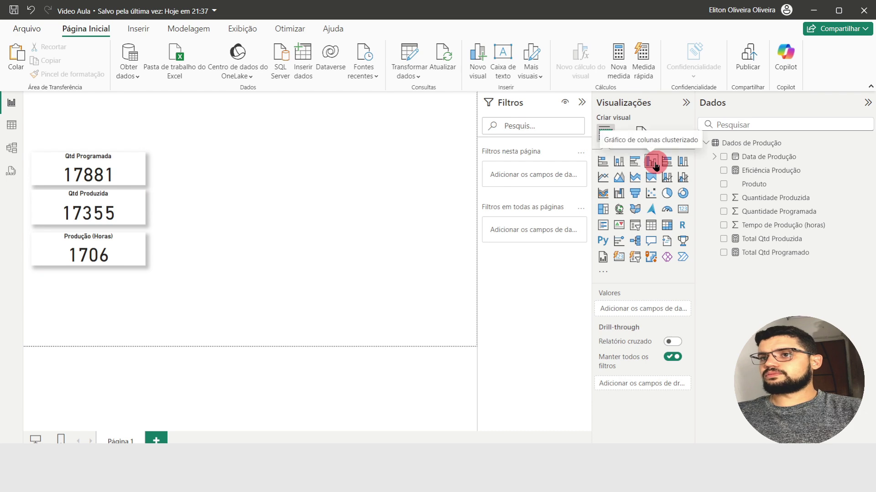
click(651, 163)
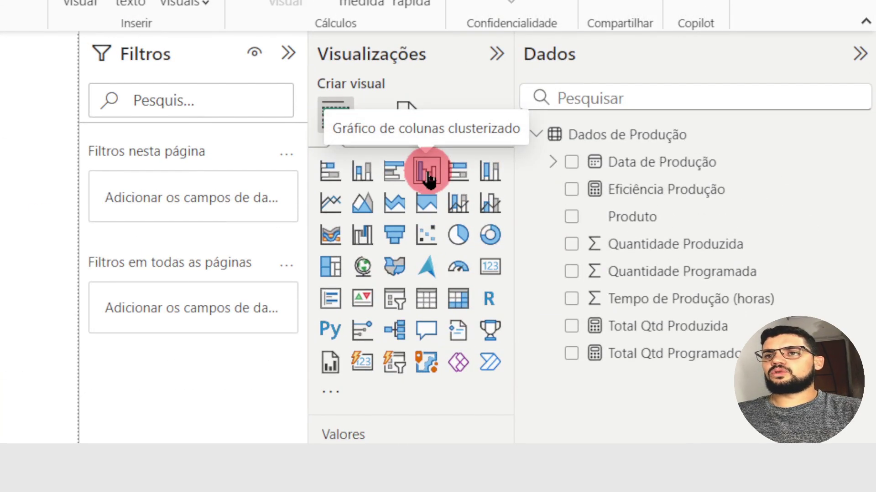
click(427, 173)
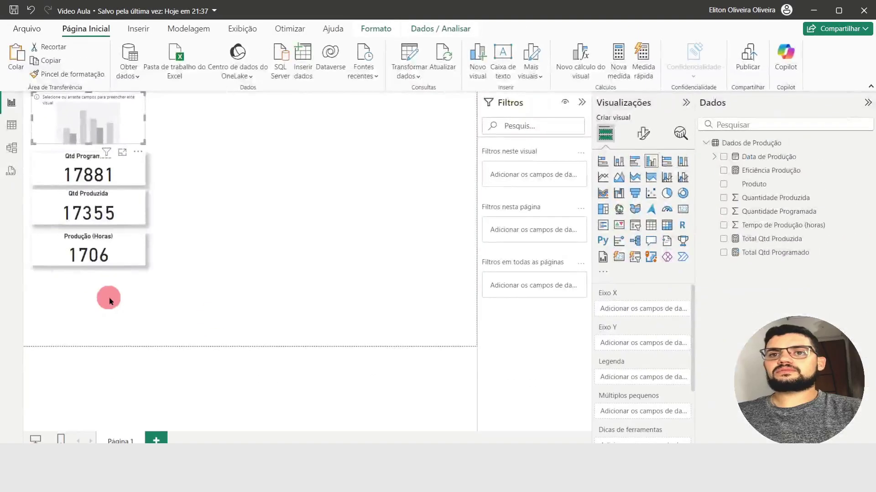
drag(97, 133, 322, 308)
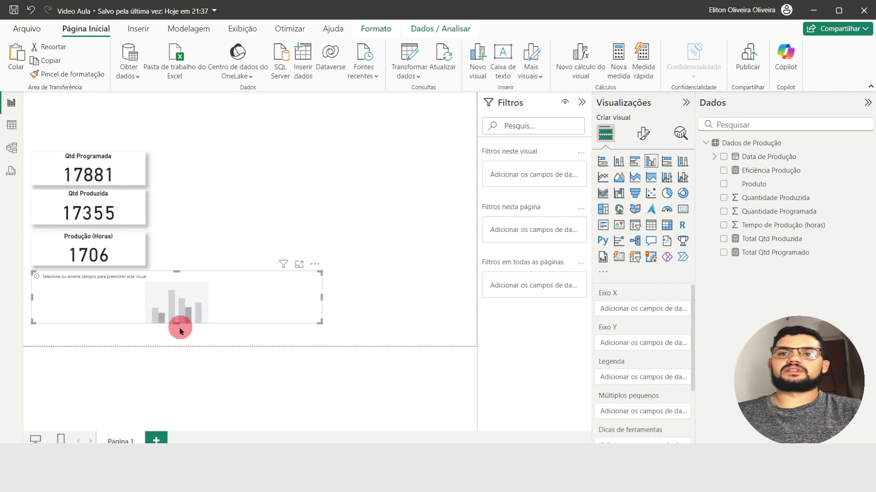
drag(177, 323, 178, 348)
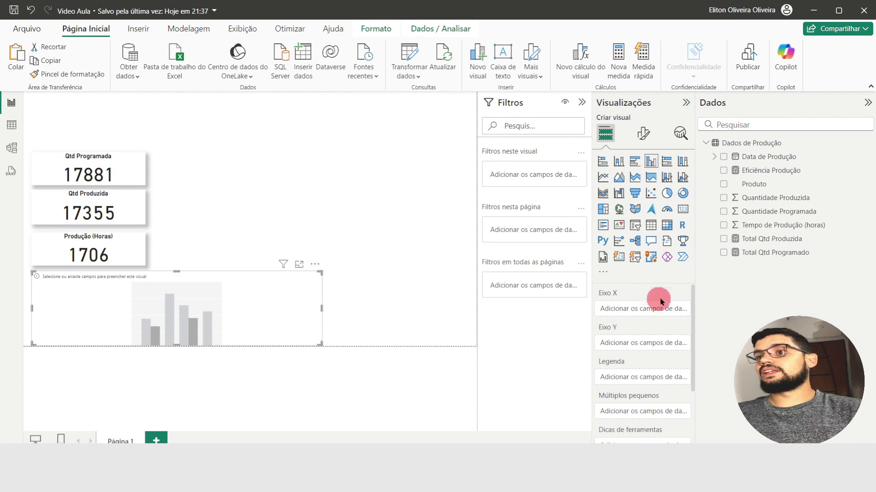
Step: Plot Total Qtd Produzida by Data de Produção in the column chart, removing the Trimestre and Dia levels from the X axis
click(723, 239)
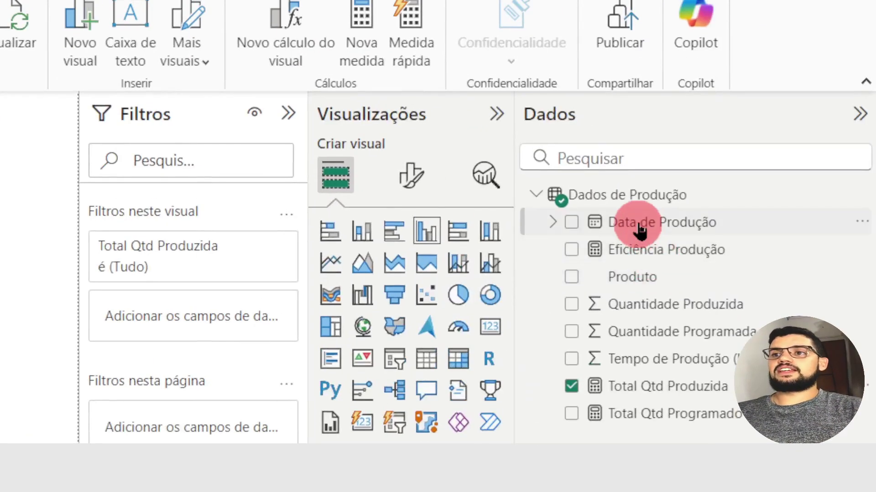
click(570, 224)
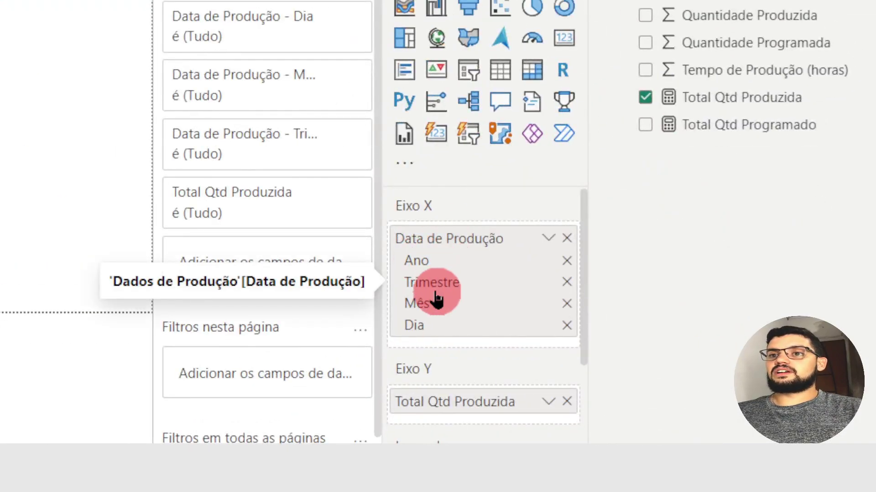
click(566, 283)
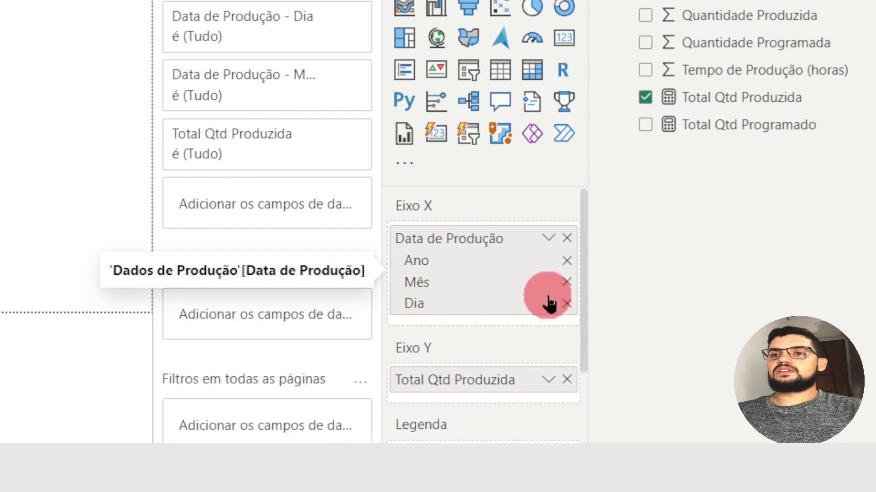
click(567, 304)
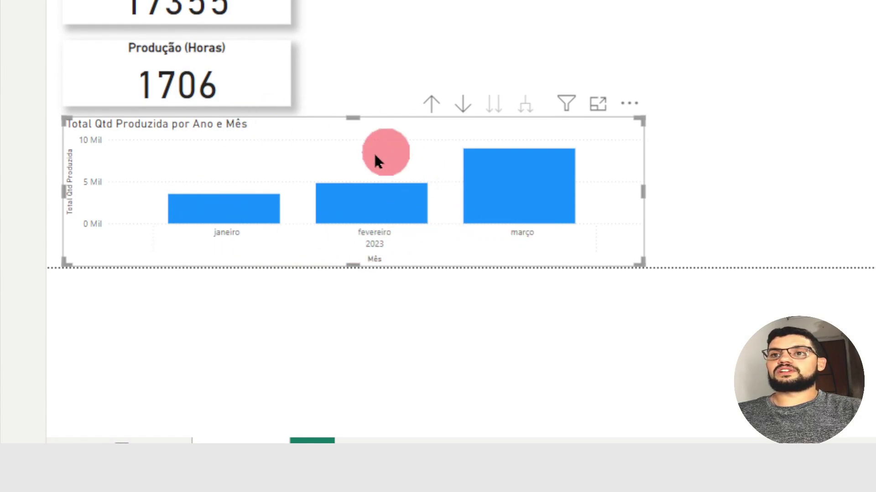
mouse_move(423, 189)
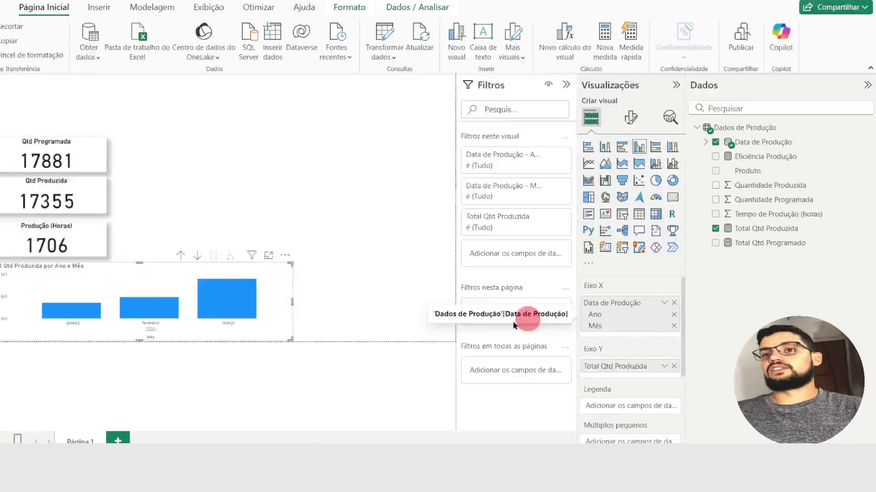
click(373, 311)
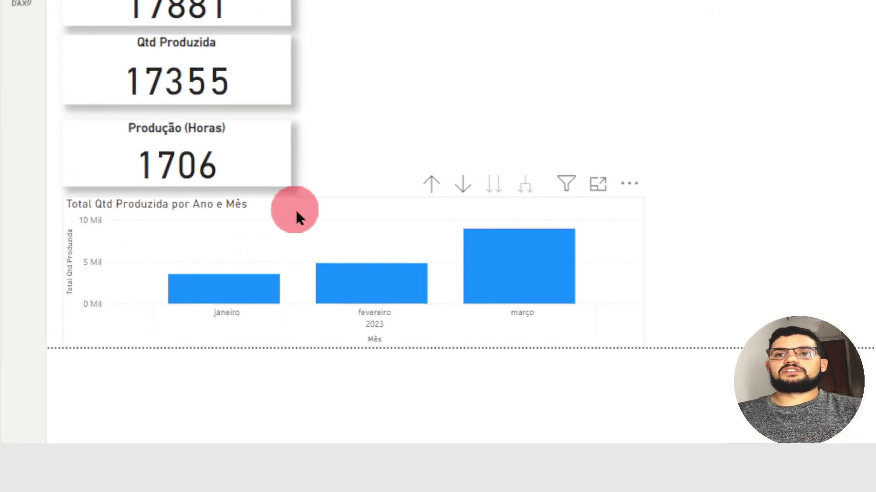
Step: Change the column chart's title text to Acompanhamento Produção
click(295, 209)
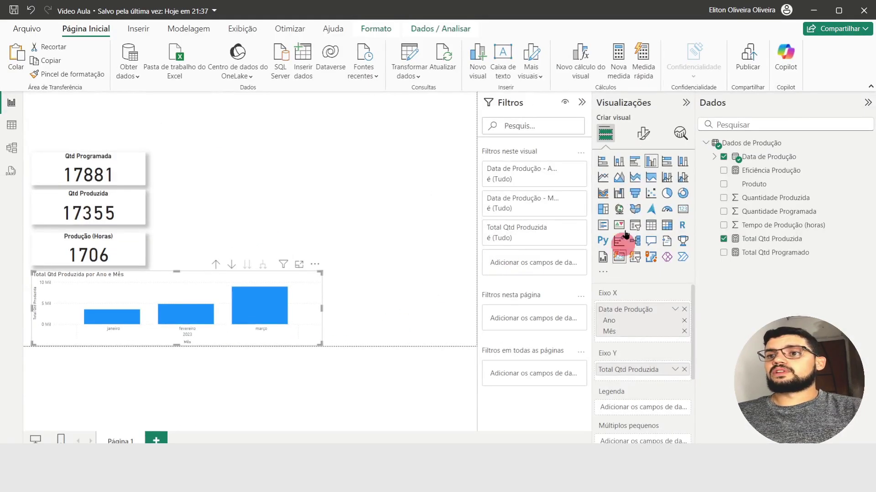
click(643, 135)
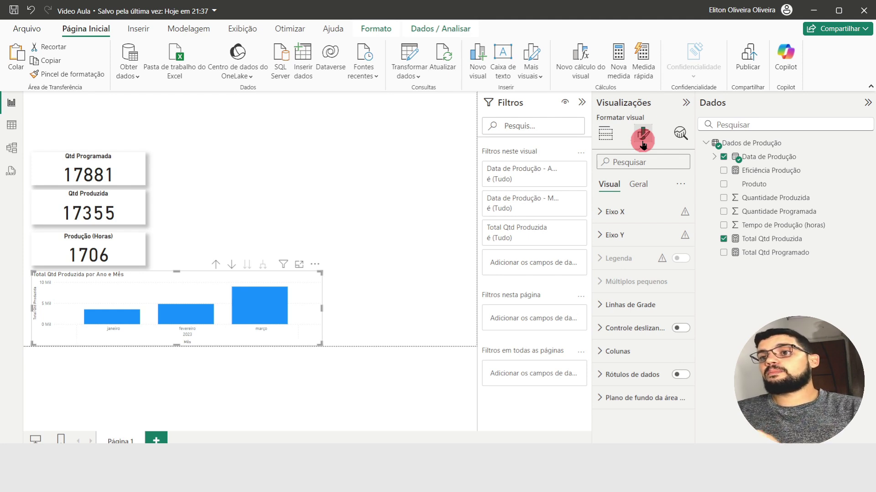
click(639, 186)
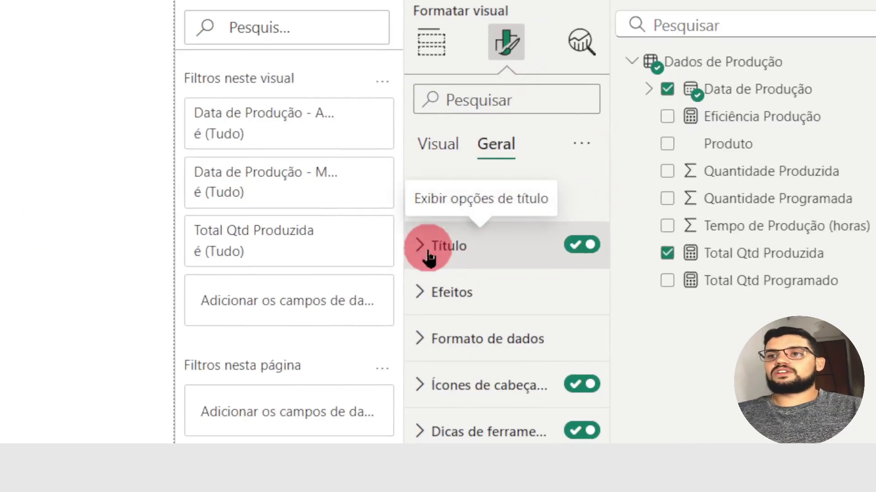
click(428, 256)
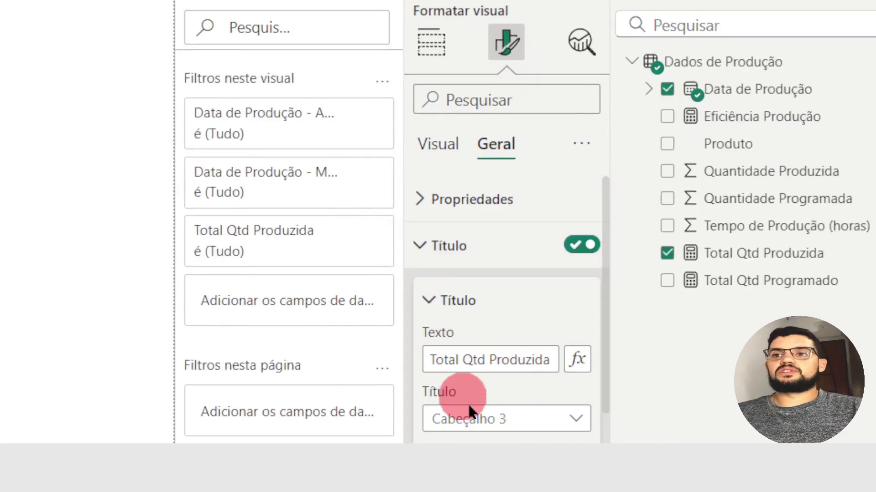
click(487, 358)
triple_click(487, 359)
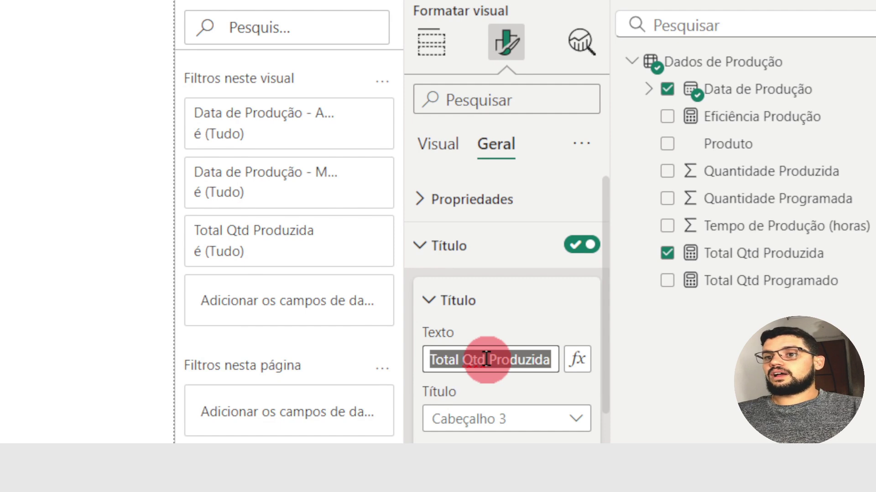
text(Acomp)
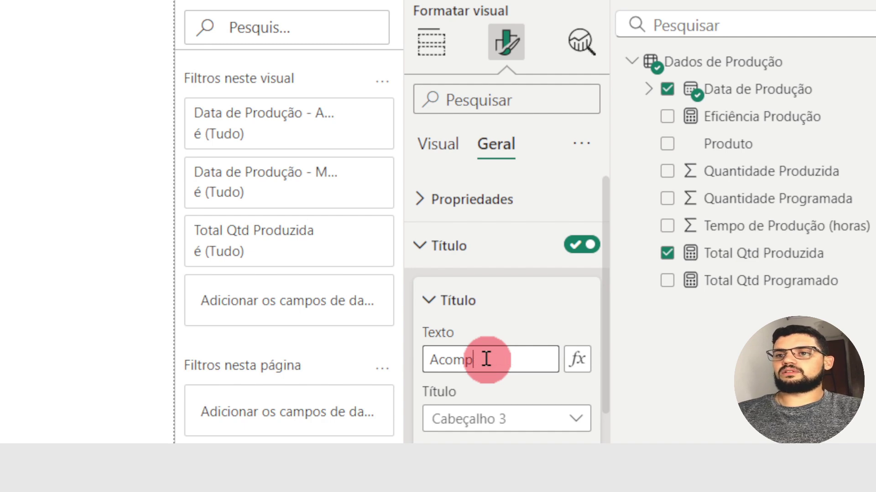
text(anhamento Produçã)
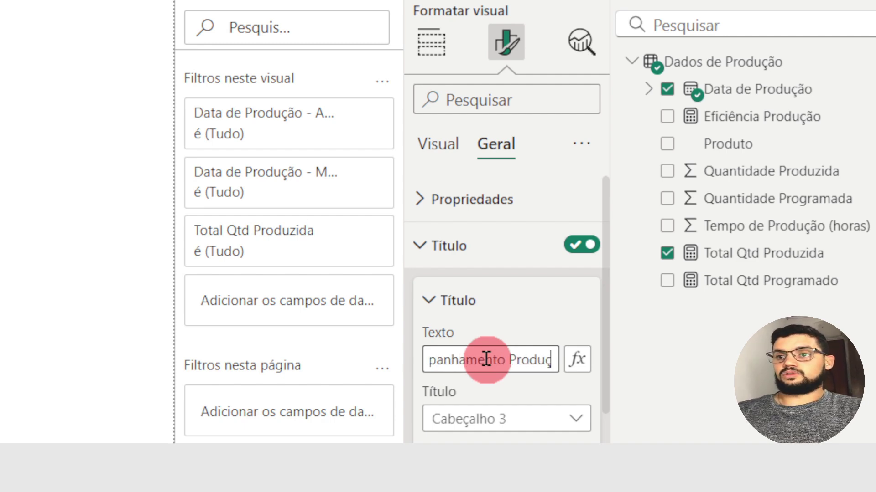
text(o)
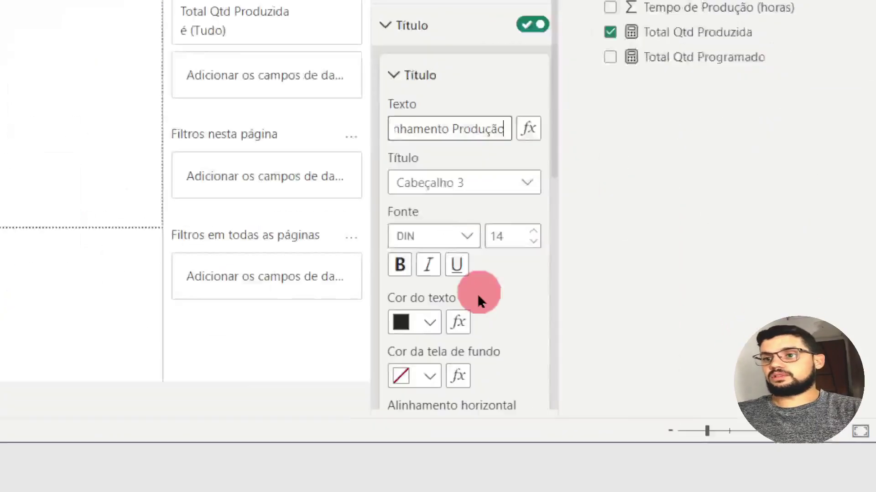
Step: Centre the column chart's title horizontally and make it bold
scroll(520, 433, down, 3)
click(385, 198)
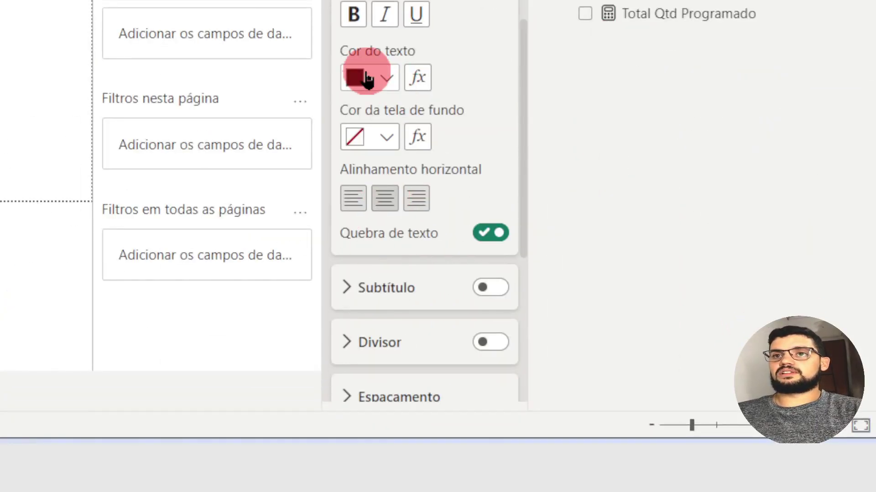
click(354, 14)
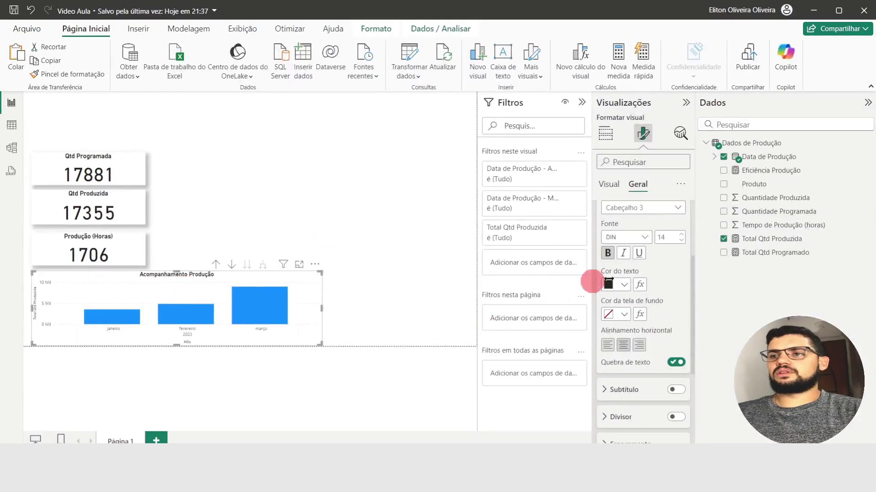
Step: Turn off the X axis title of the Acompanhamento Produção chart
scroll(620, 273, up, 2)
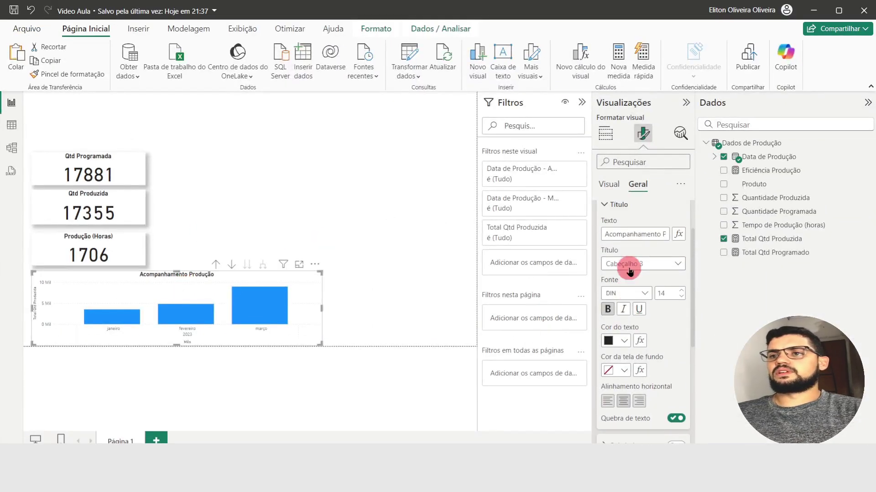
click(606, 188)
click(602, 213)
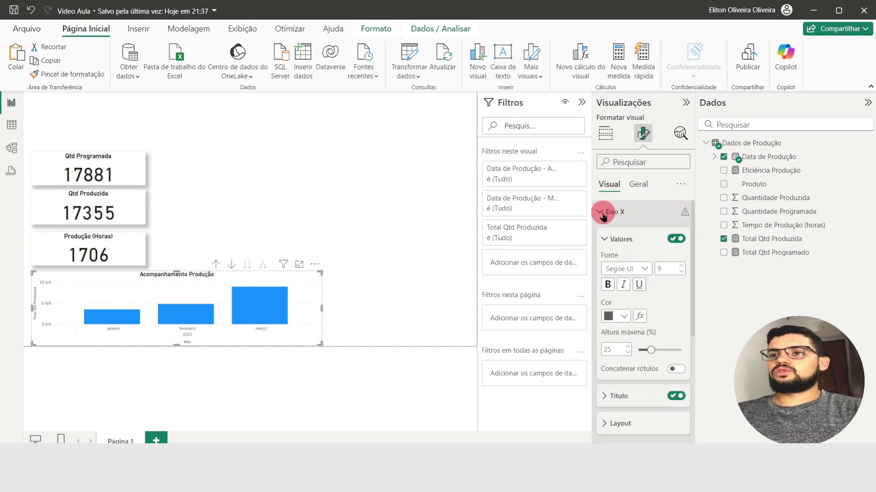
scroll(661, 360, down, 2)
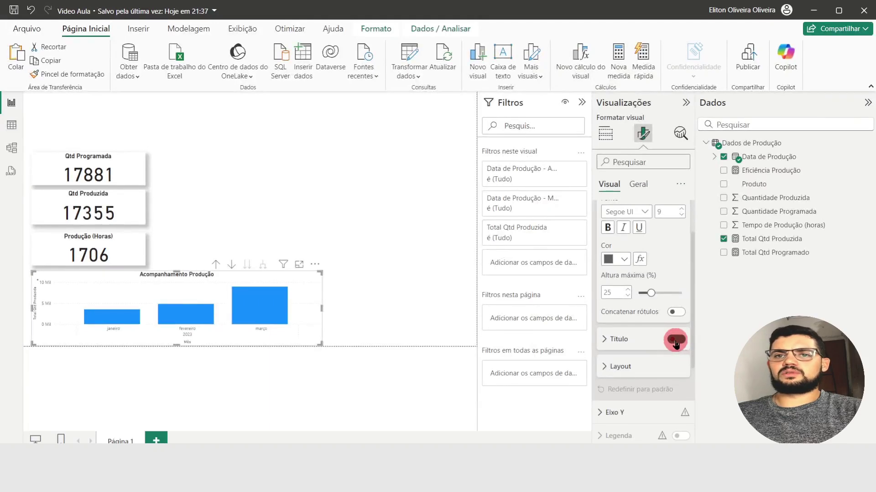
click(676, 340)
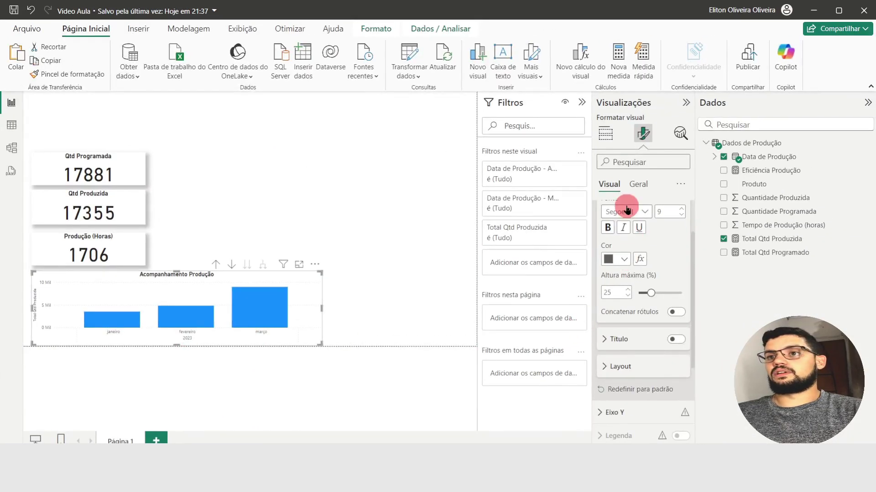
scroll(622, 219, up, 2)
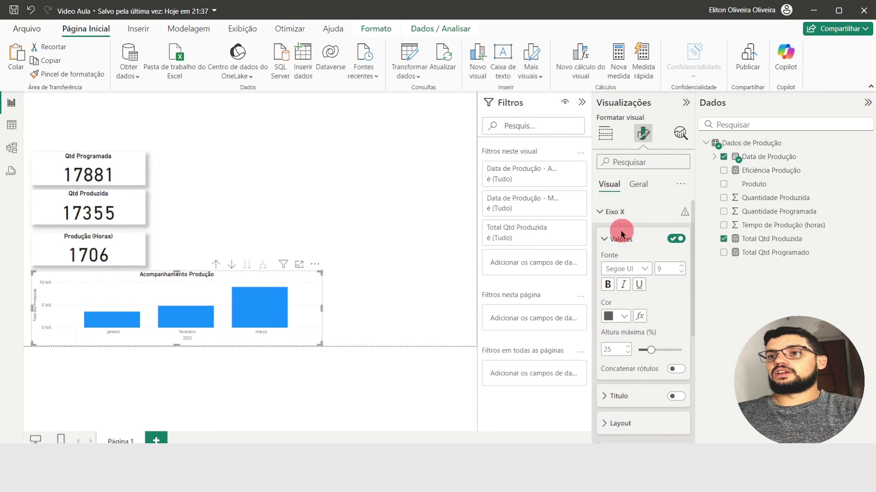
click(602, 212)
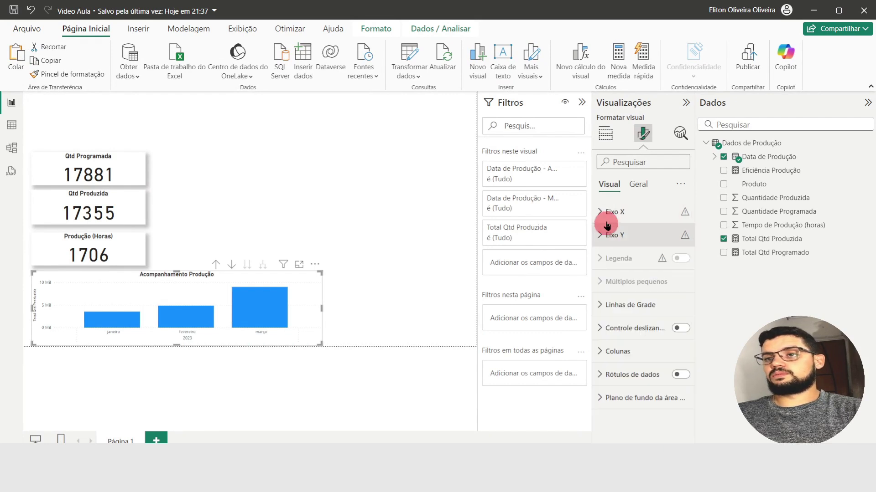
click(602, 211)
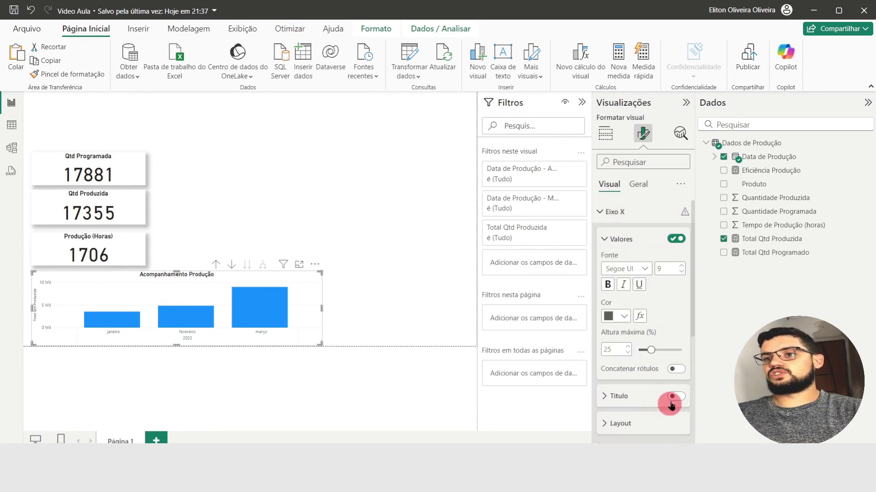
click(601, 212)
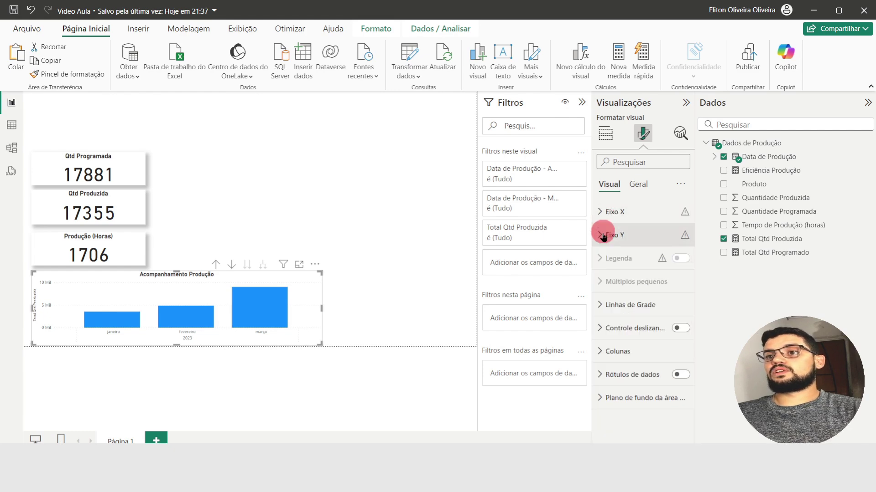
Step: Turn off both the title and the values of the chart's Y axis
click(603, 237)
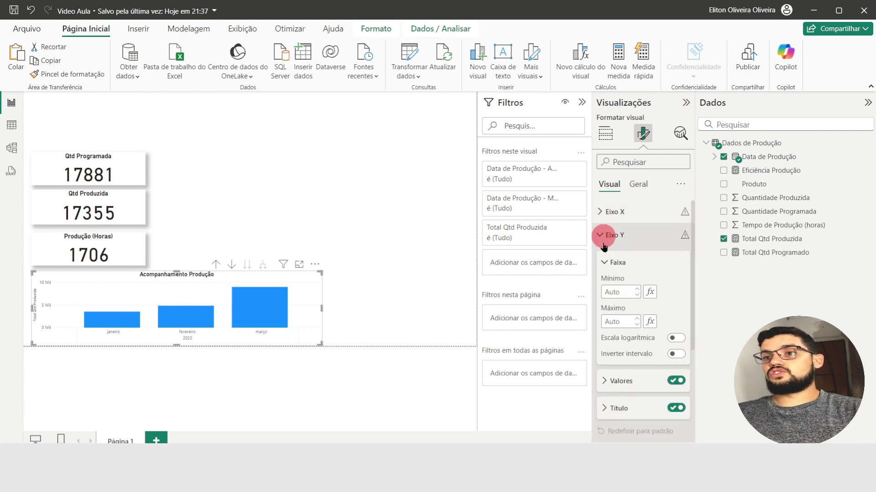
click(673, 409)
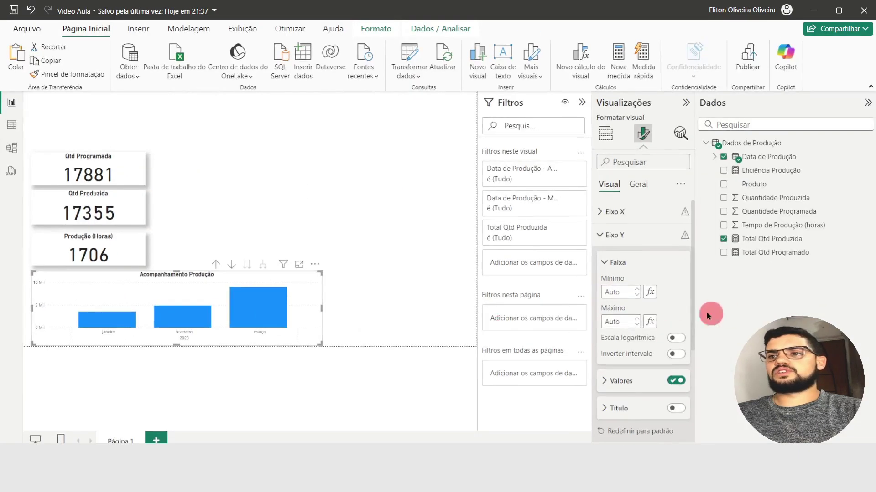
click(673, 382)
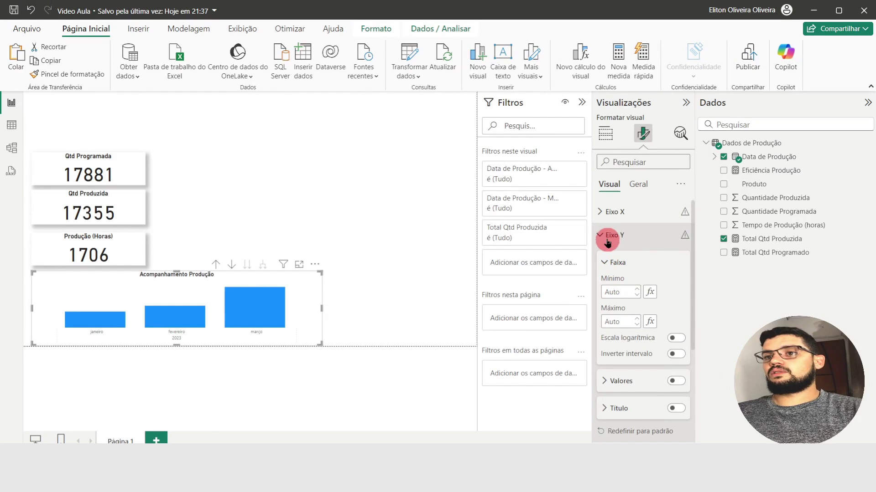
click(606, 240)
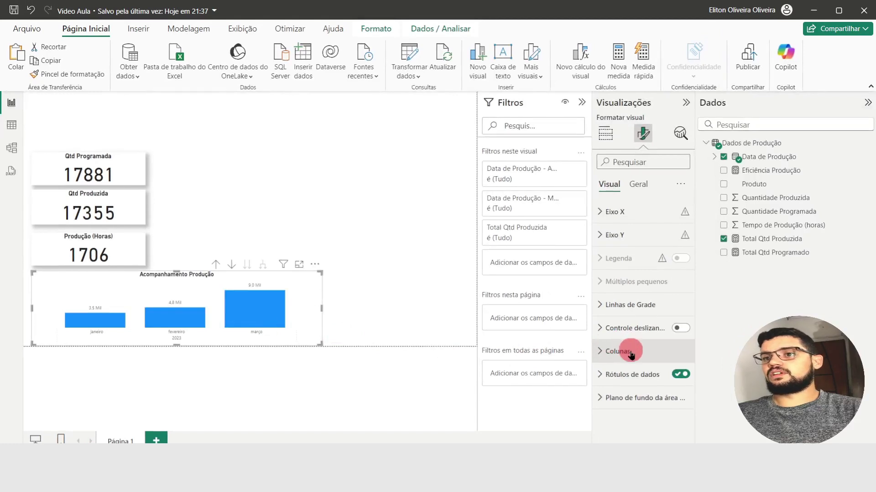
Step: Set the display units of the chart's data label values to Nenhum
click(611, 375)
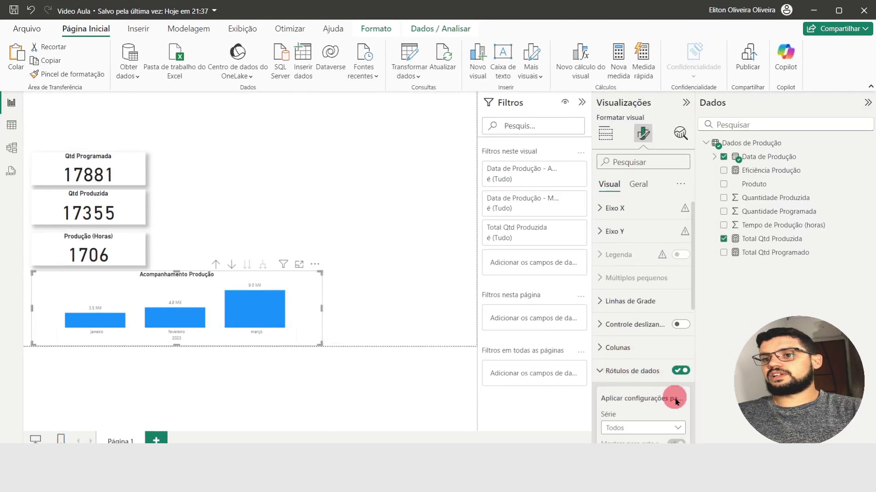
scroll(674, 401, down, 3)
scroll(677, 403, down, 4)
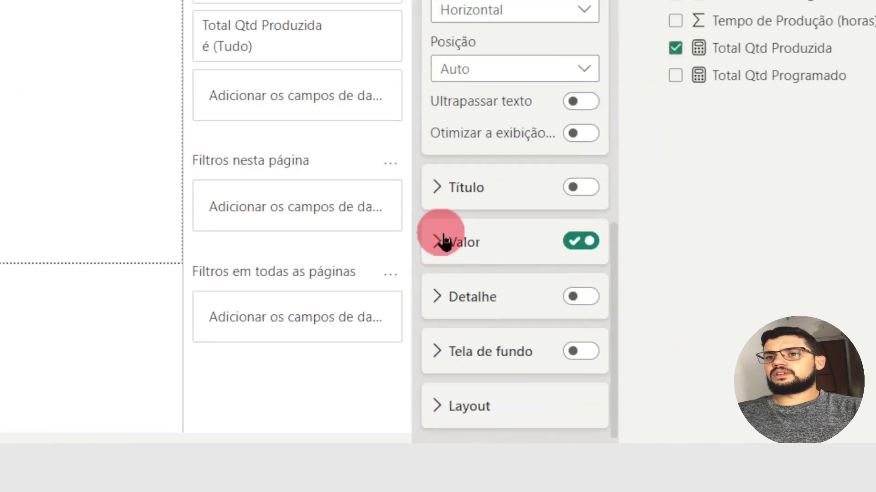
click(604, 338)
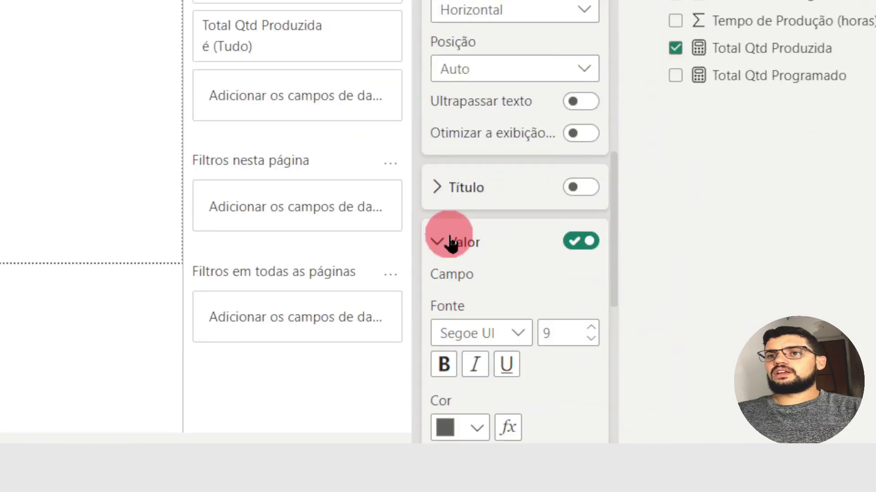
scroll(570, 351, down, 5)
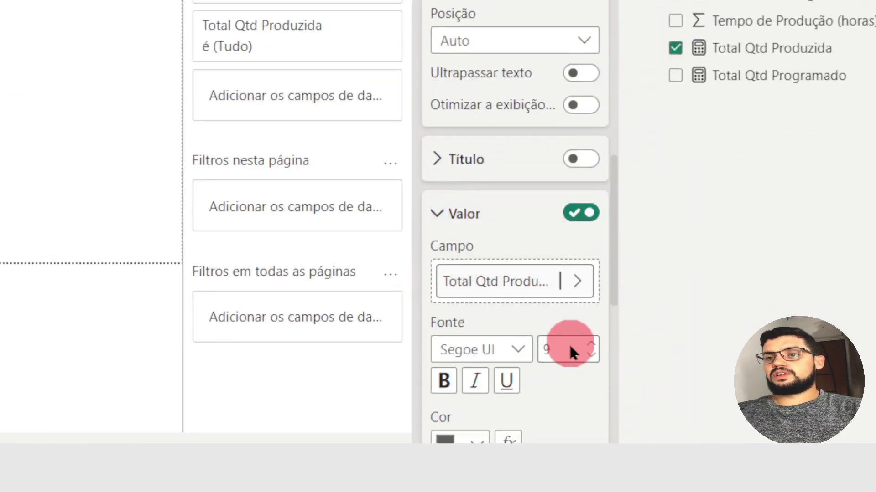
scroll(560, 348, down, 3)
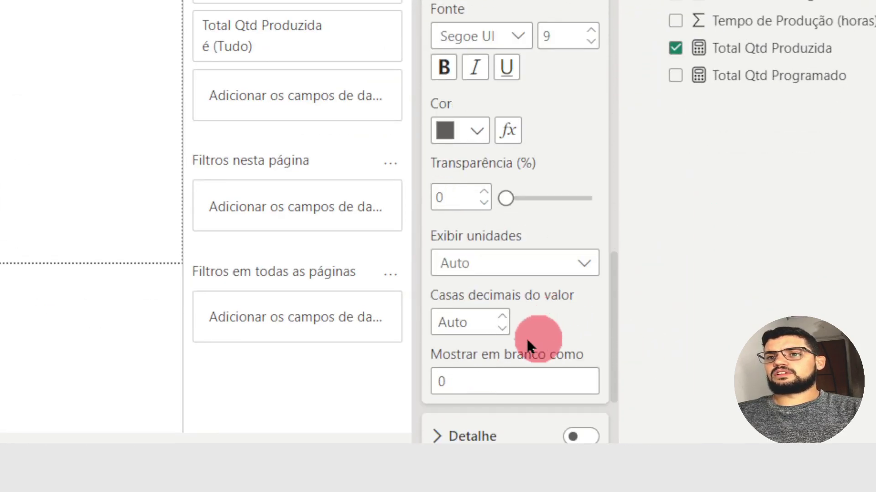
click(531, 274)
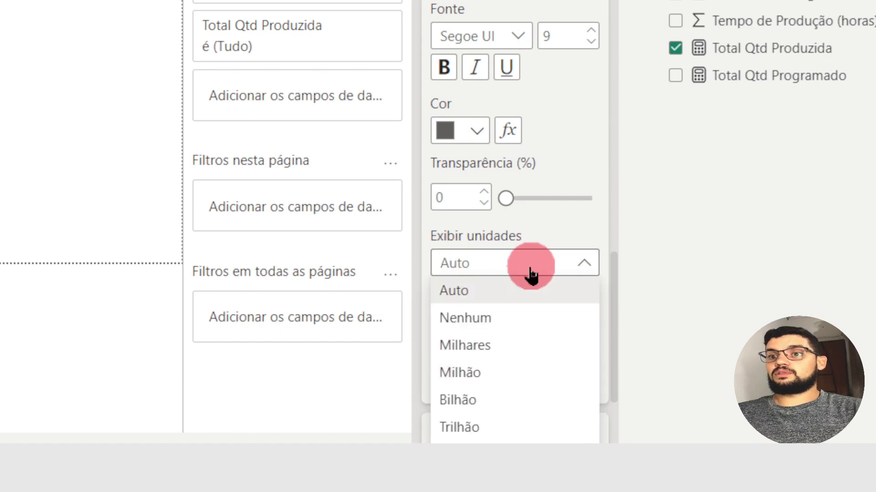
click(495, 317)
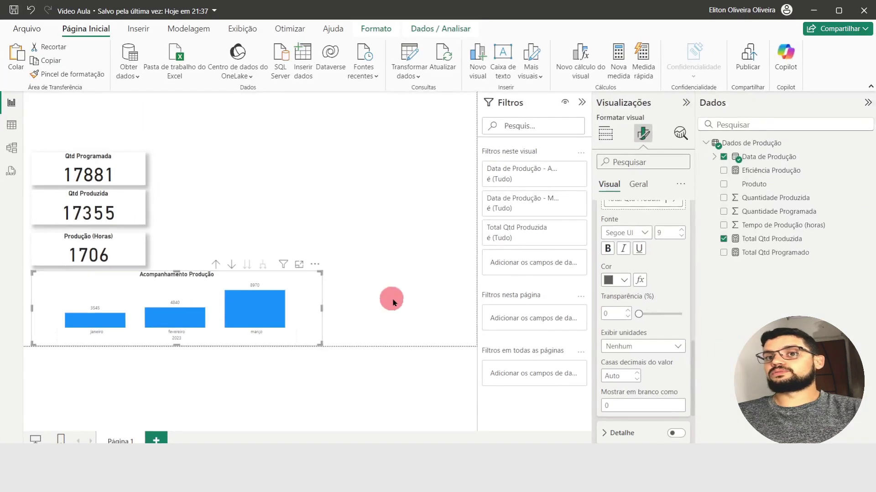
click(787, 229)
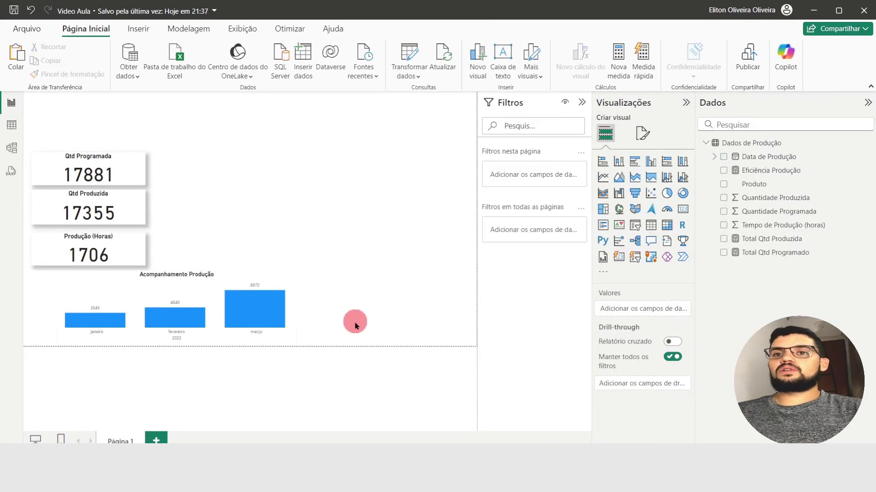
Step: Set the colour of the Acompanhamento Produção chart's columns to #6A2D6B
click(305, 331)
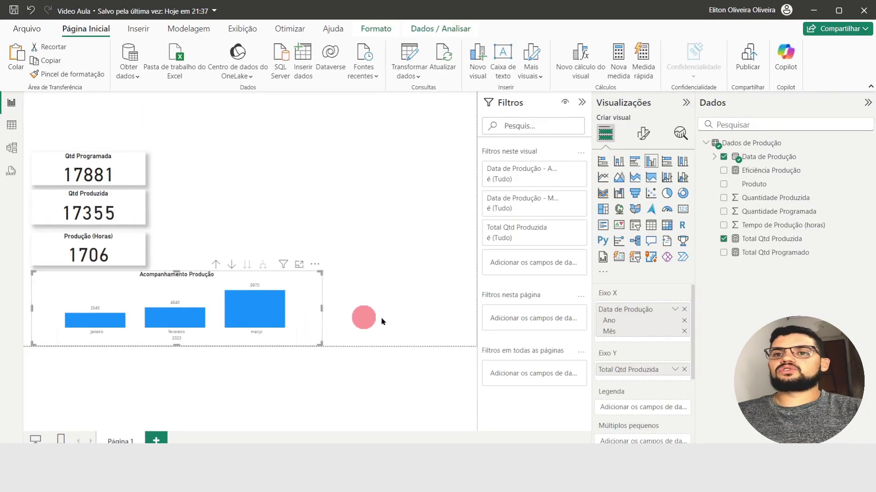
click(642, 137)
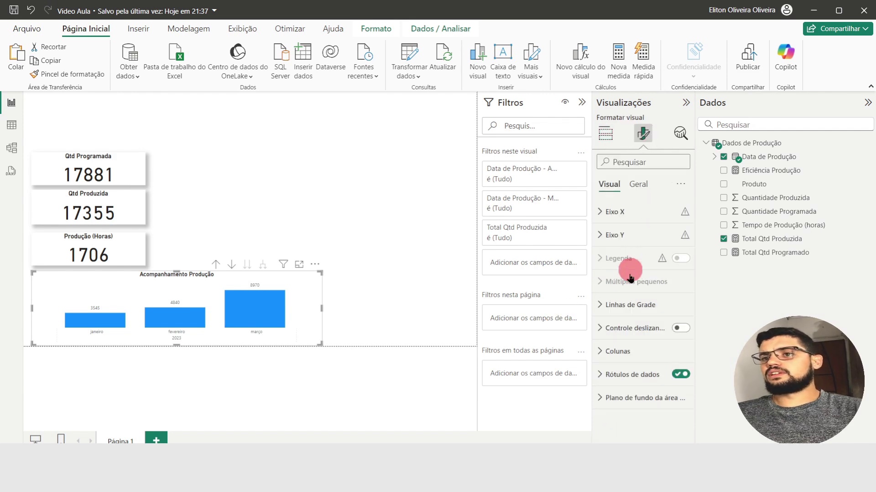
click(606, 352)
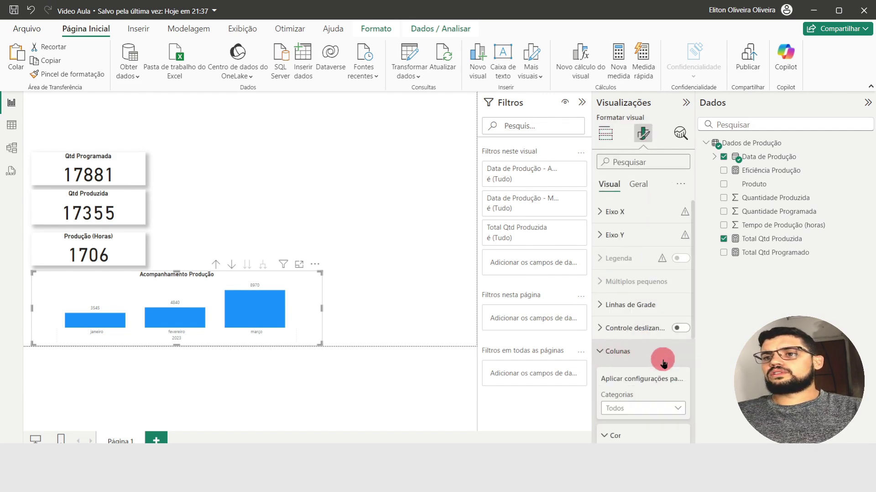
scroll(665, 358, down, 1)
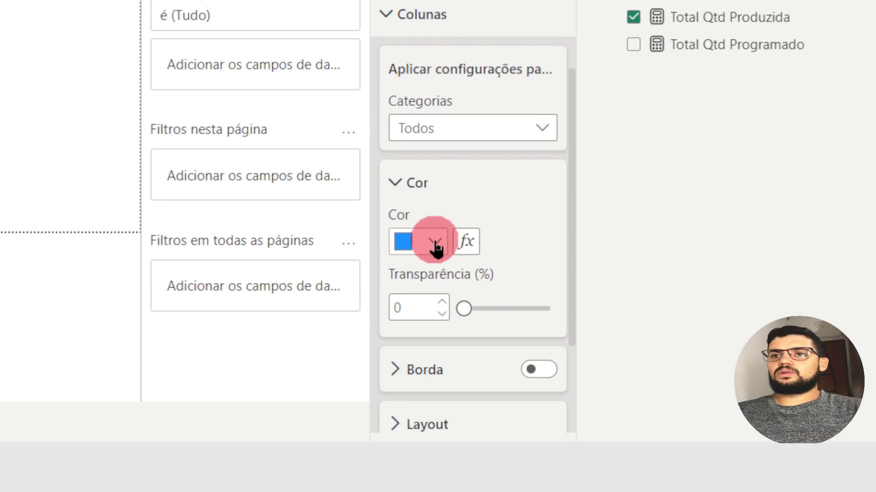
click(435, 244)
click(474, 195)
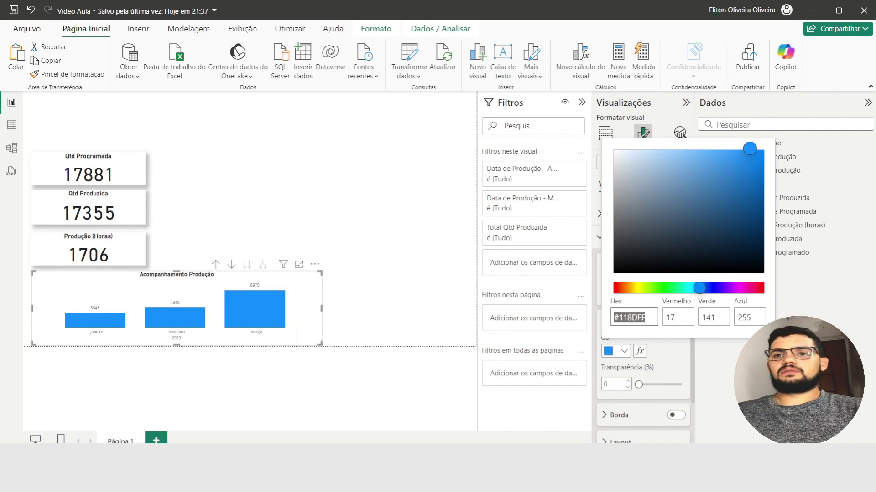
click(652, 319)
text(#6A2D6B)
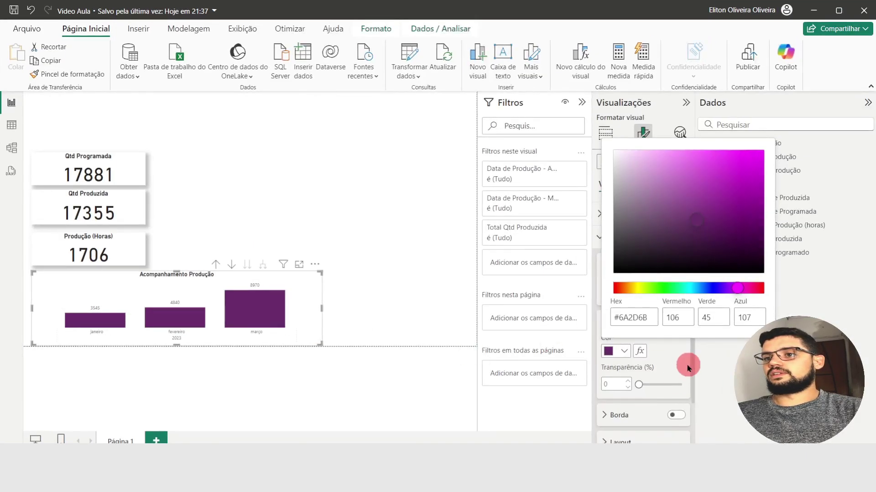
click(687, 368)
click(602, 238)
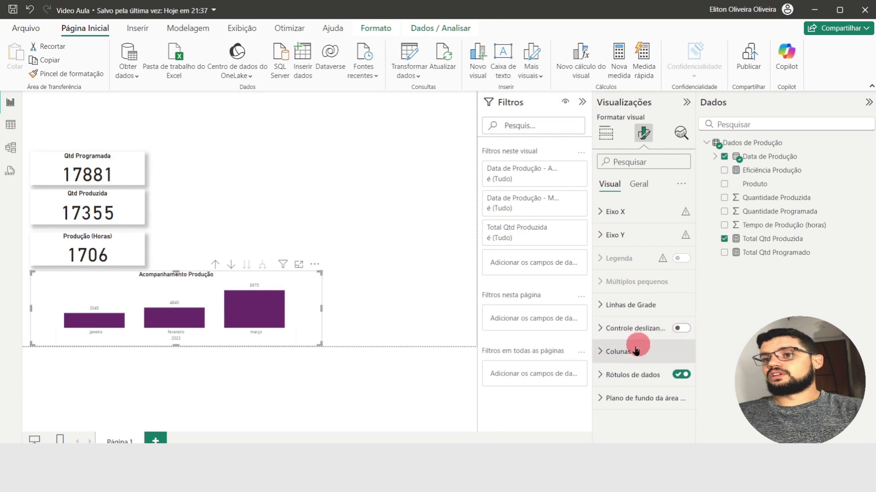
Step: Turn on the detail line of the chart's data labels and fill it with the Eficiência Produção measure
click(602, 379)
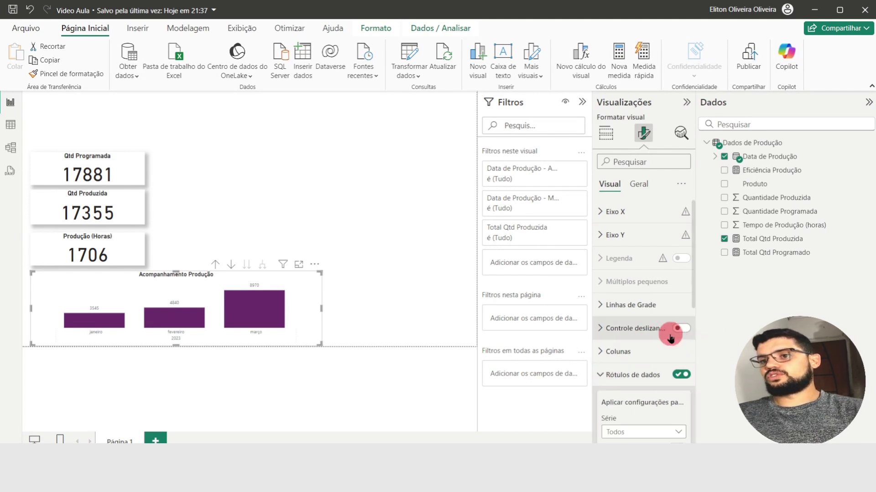
scroll(689, 347, down, 3)
scroll(689, 347, down, 5)
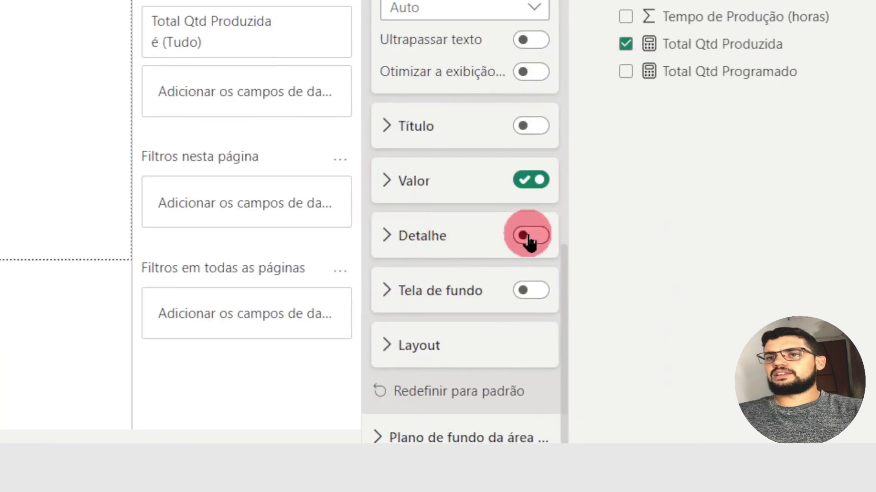
click(527, 237)
click(394, 242)
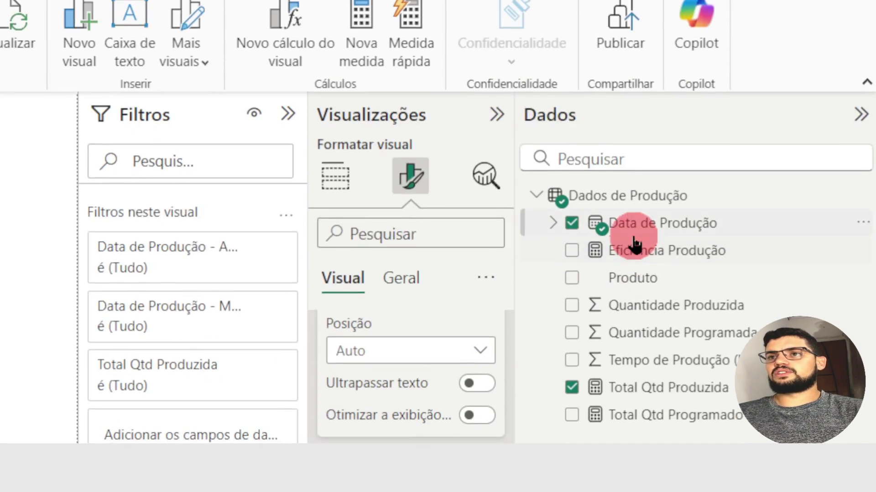
drag(644, 272, 422, 491)
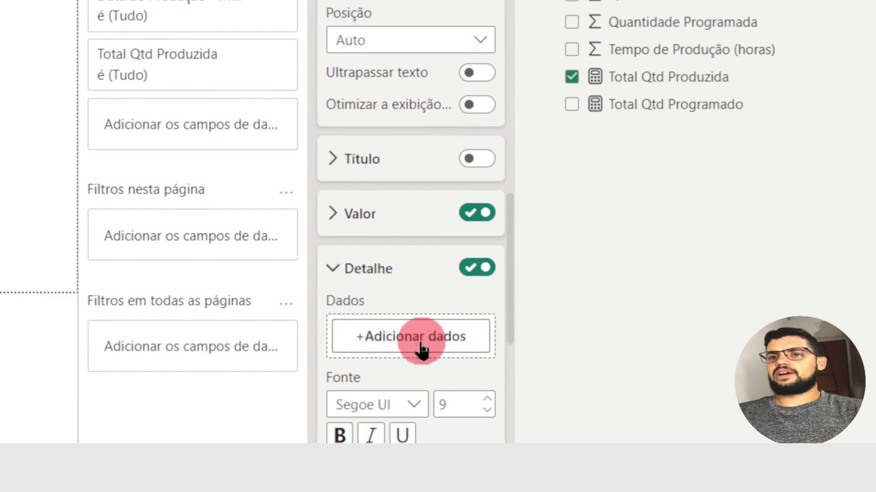
drag(422, 349, 437, 347)
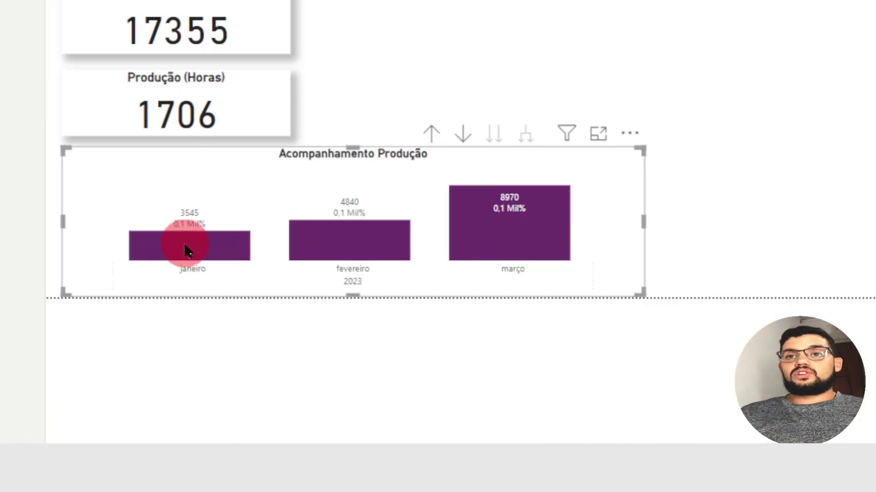
Step: Set the display units of the data labels' efficiency detail to Nenhum and deselect the chart
mouse_move(185, 245)
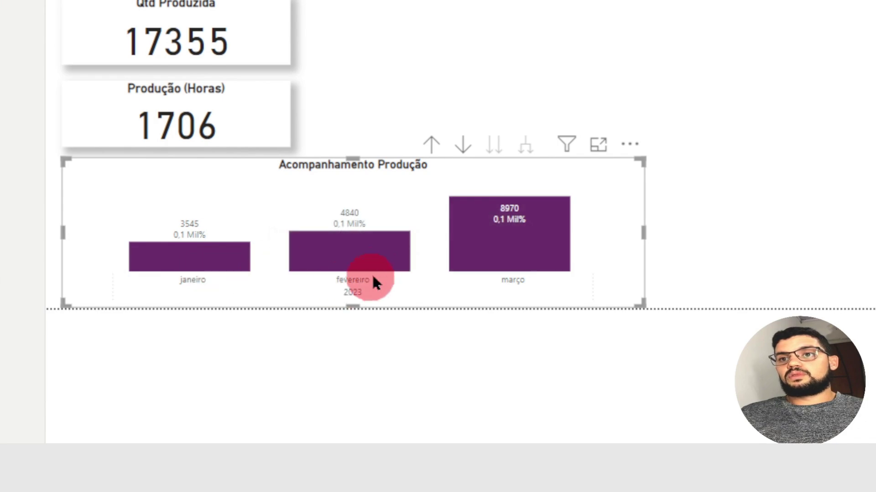
mouse_move(513, 245)
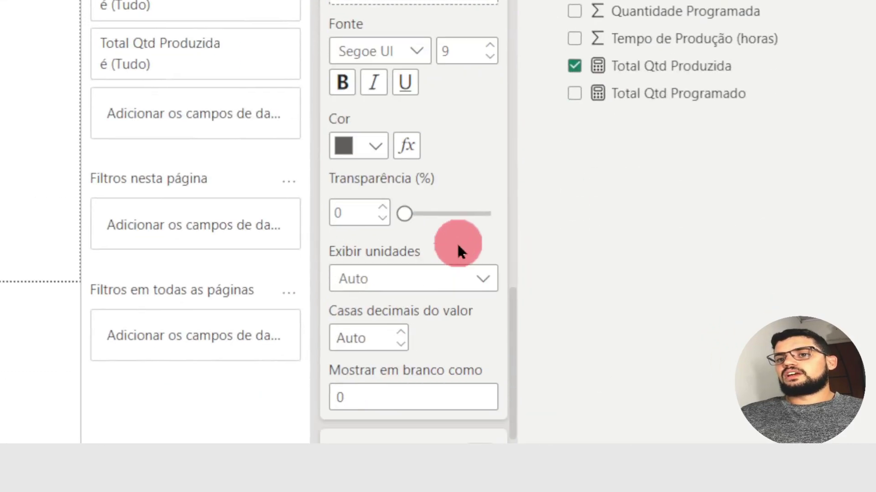
click(485, 280)
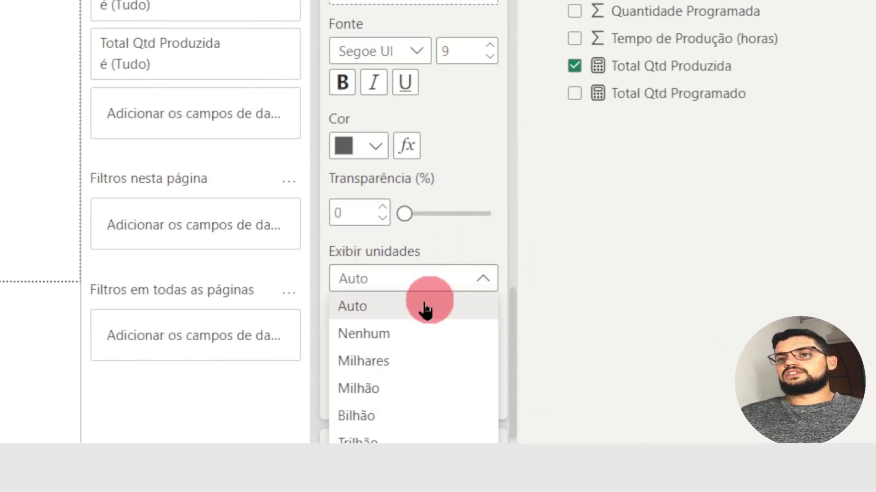
click(364, 333)
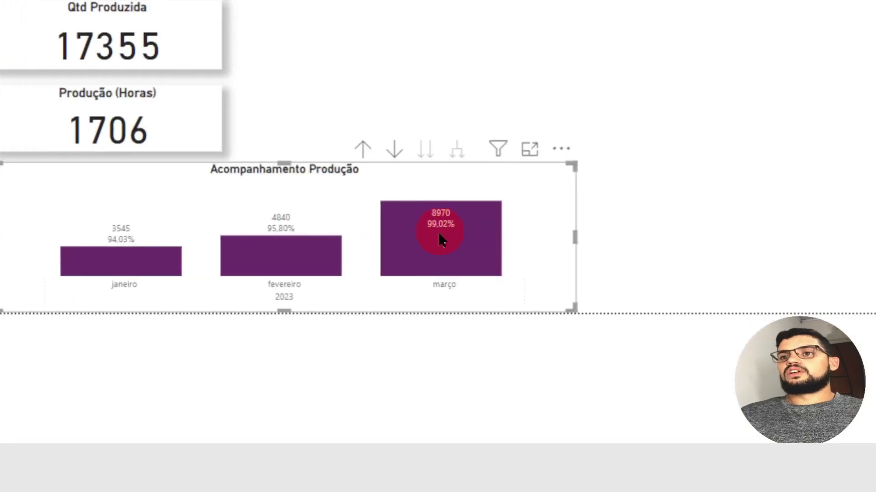
mouse_move(438, 232)
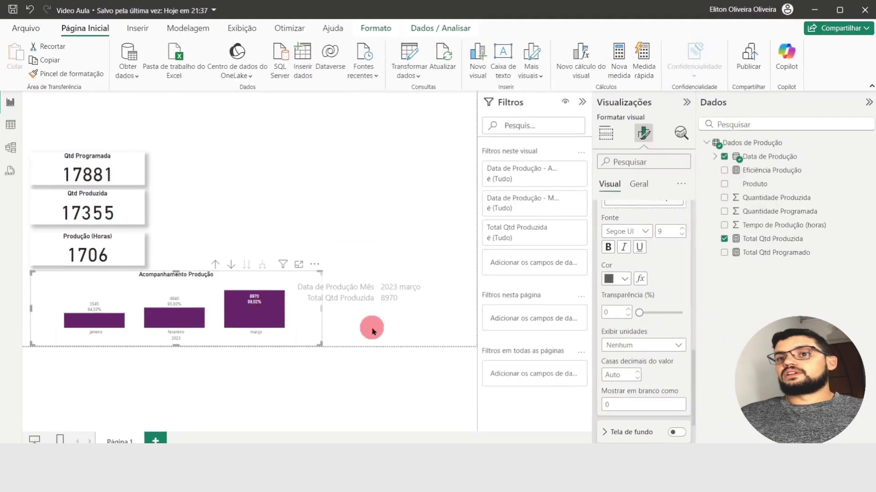
click(677, 277)
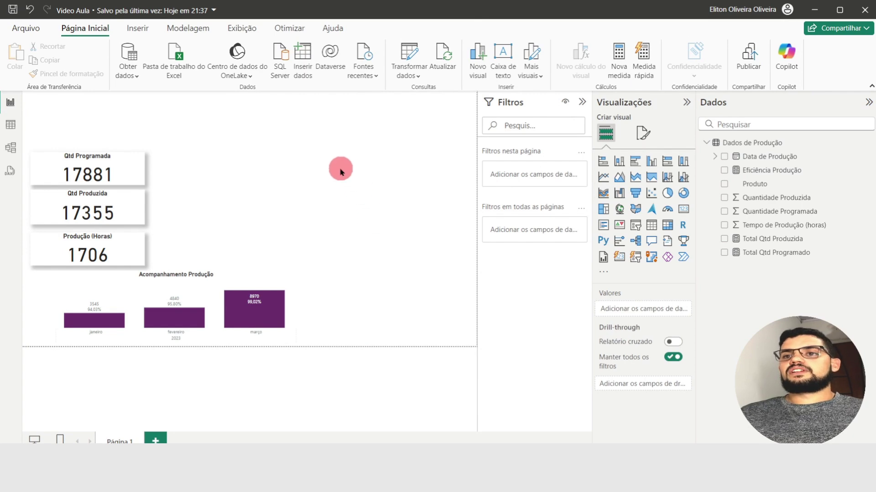
Step: Insert an empty table visual, place it beside the cards and column chart, and stretch it taller and wider
drag(334, 153, 475, 345)
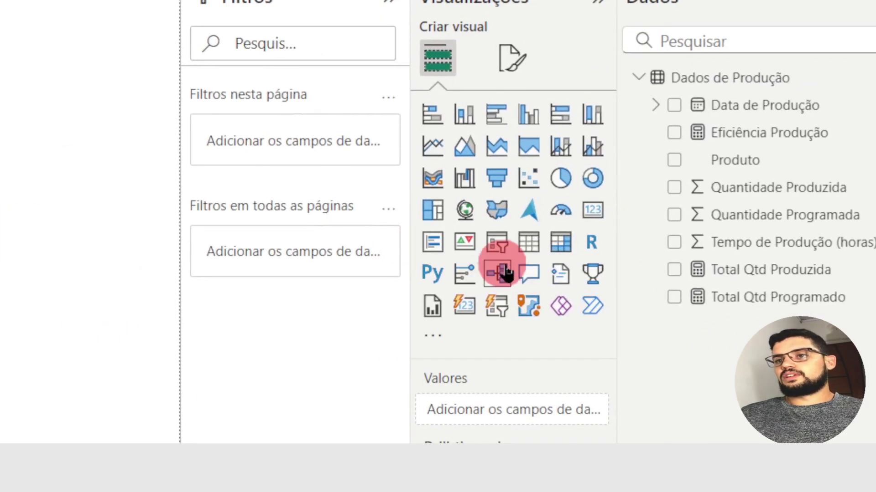
click(531, 241)
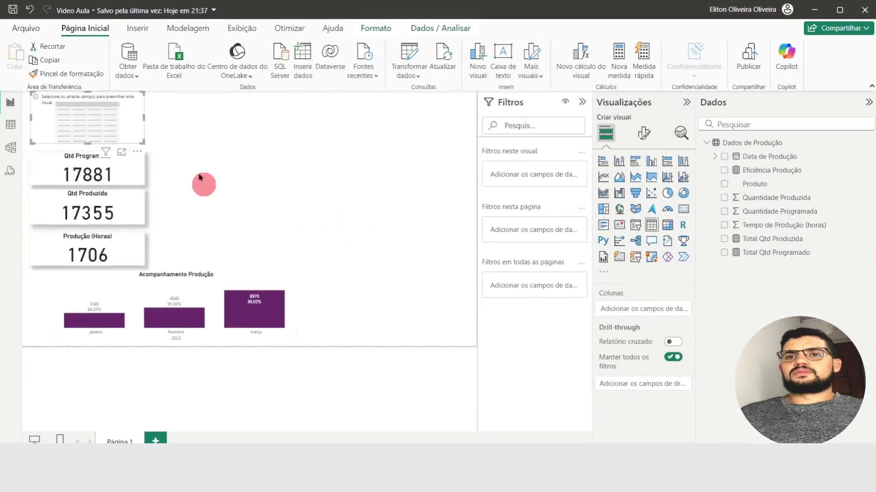
drag(87, 125, 372, 334)
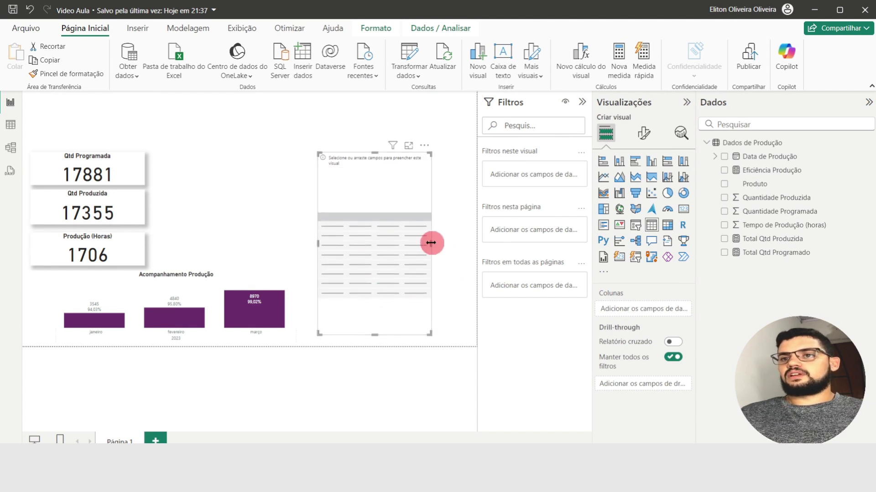
drag(432, 247, 457, 245)
Step: Turn on the Sombra effect for the Acompanhamento Produção chart
click(270, 212)
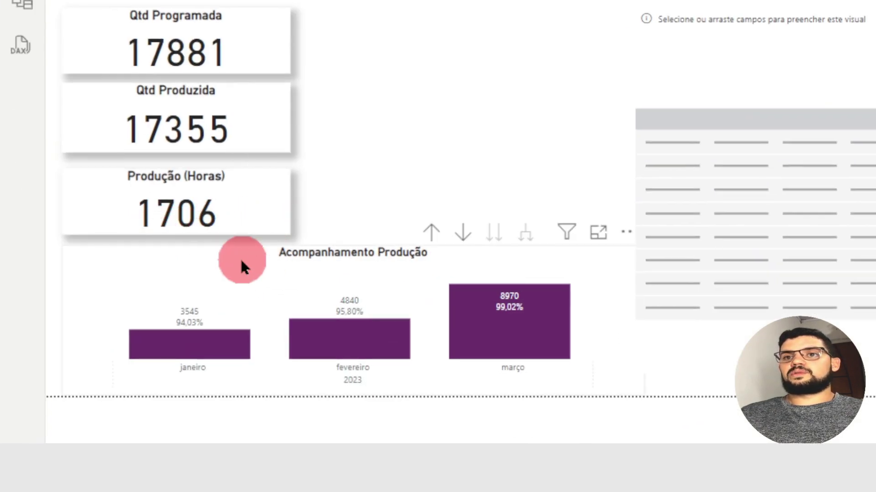
click(241, 260)
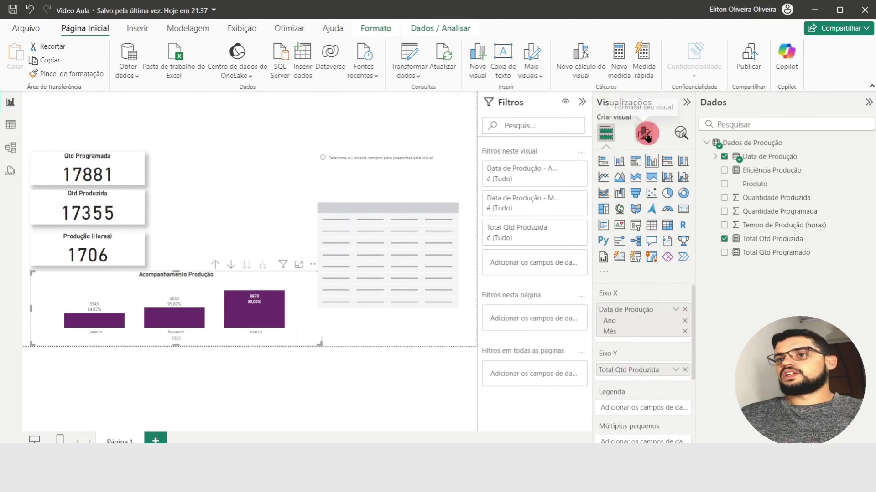
click(644, 134)
click(638, 184)
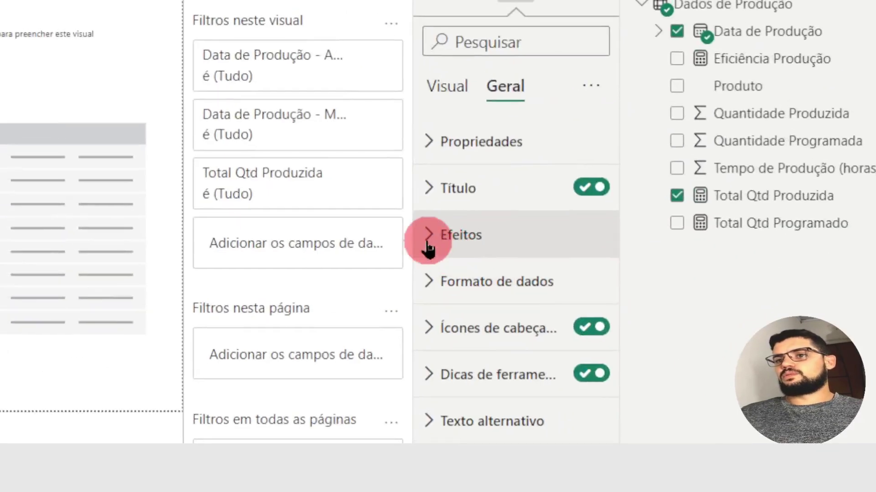
click(601, 259)
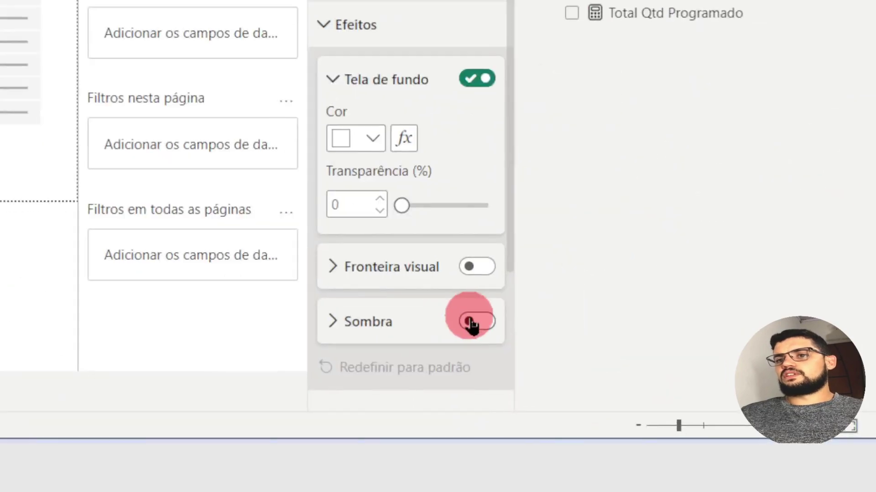
click(674, 407)
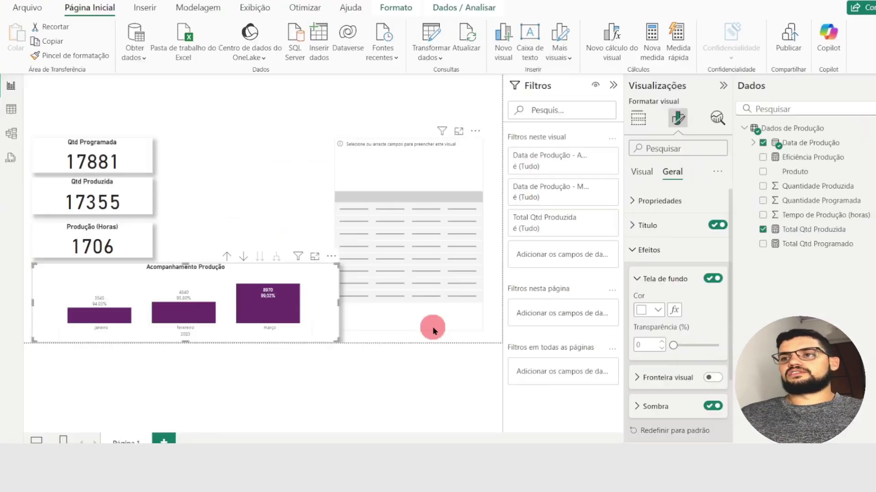
Step: Move the empty table to the page's lower-right corner and extend its upper edge level with the Qtd Programada card
click(388, 328)
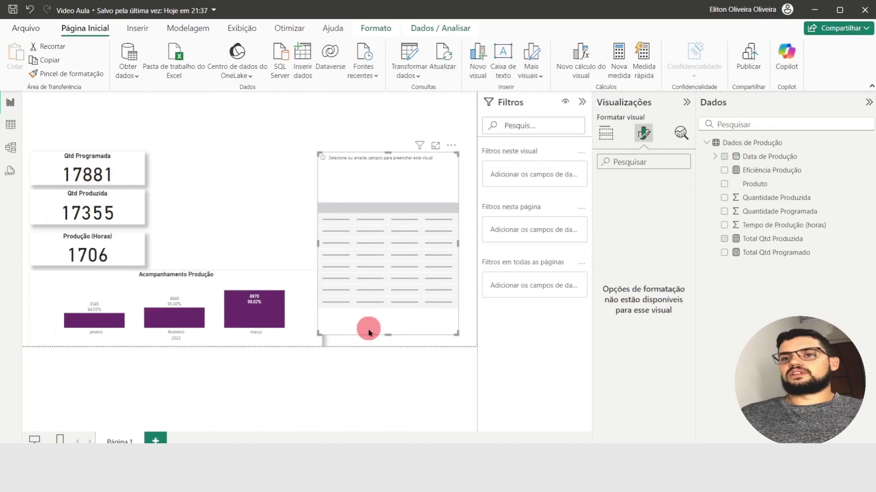
drag(382, 331, 390, 330)
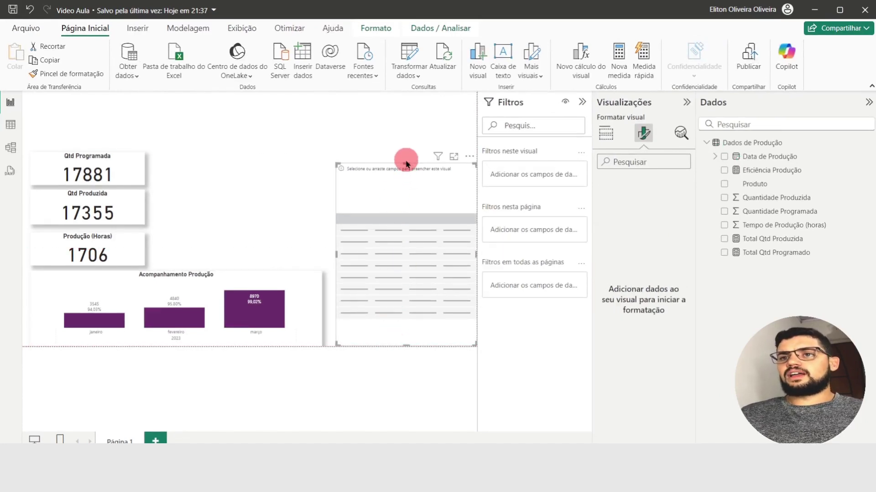
drag(405, 164, 406, 153)
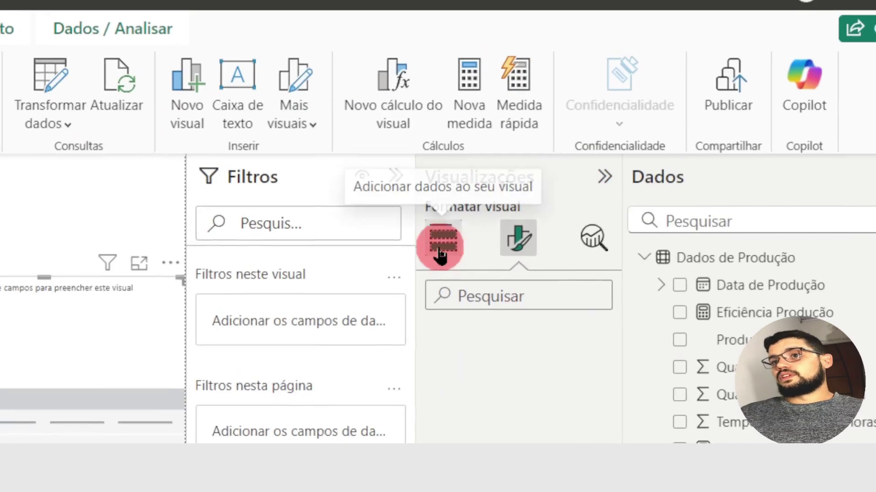
Step: Add Produto, Total Qtd Programado and Total Qtd Produzida as columns of the table
click(437, 253)
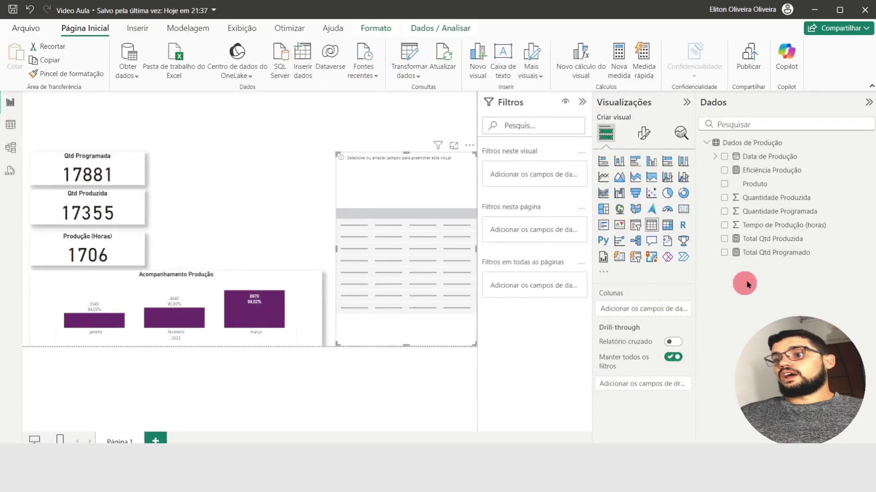
click(724, 185)
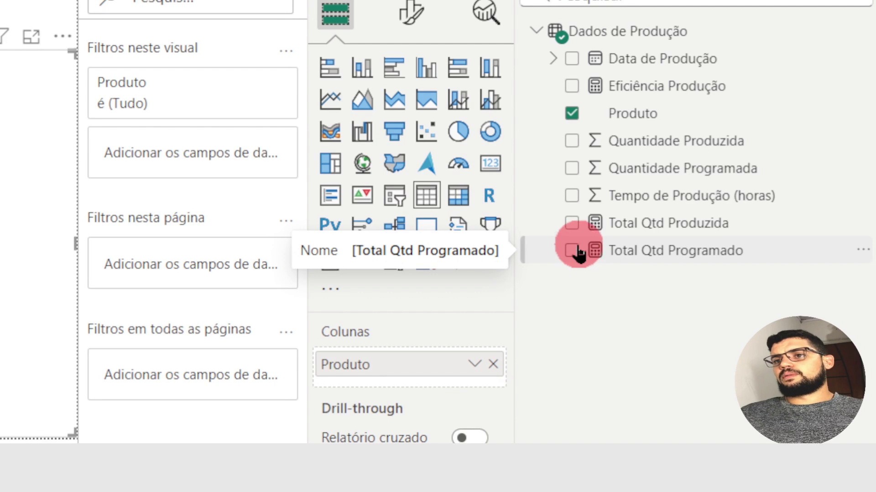
click(570, 250)
click(571, 224)
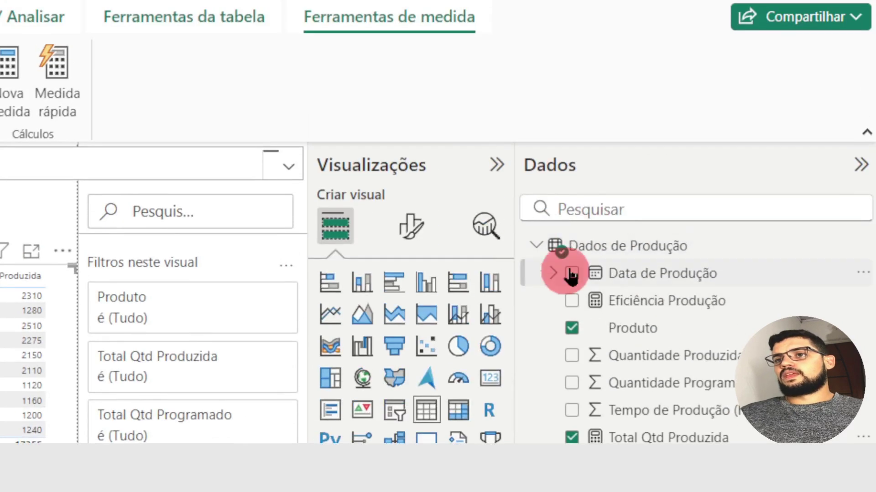
Step: Add Data de Produção to the table and show it as a plain date instead of the date hierarchy
click(572, 274)
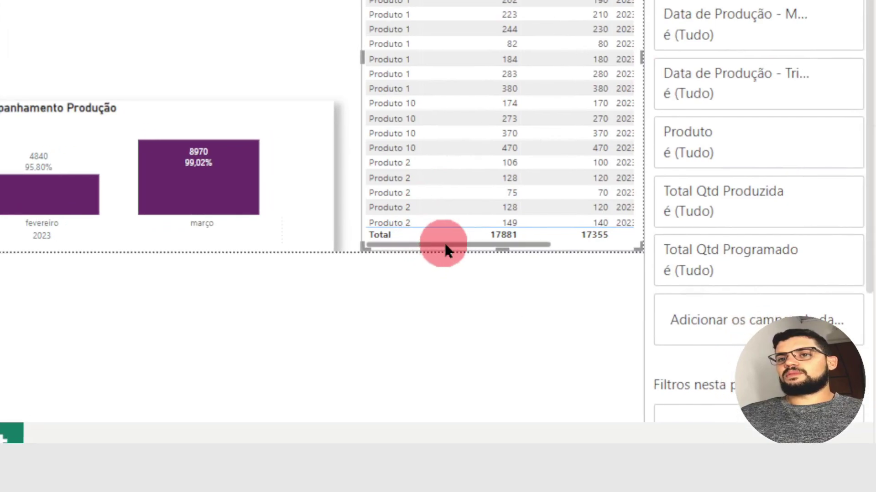
drag(188, 231, 358, 222)
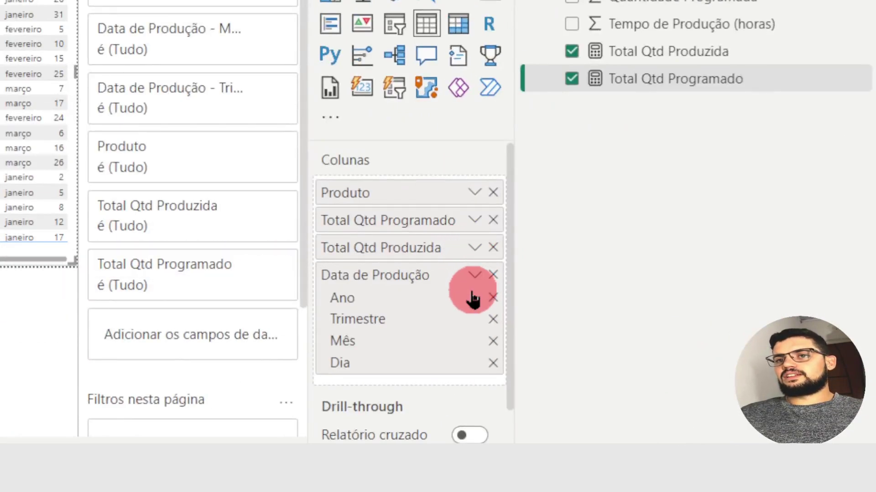
click(474, 276)
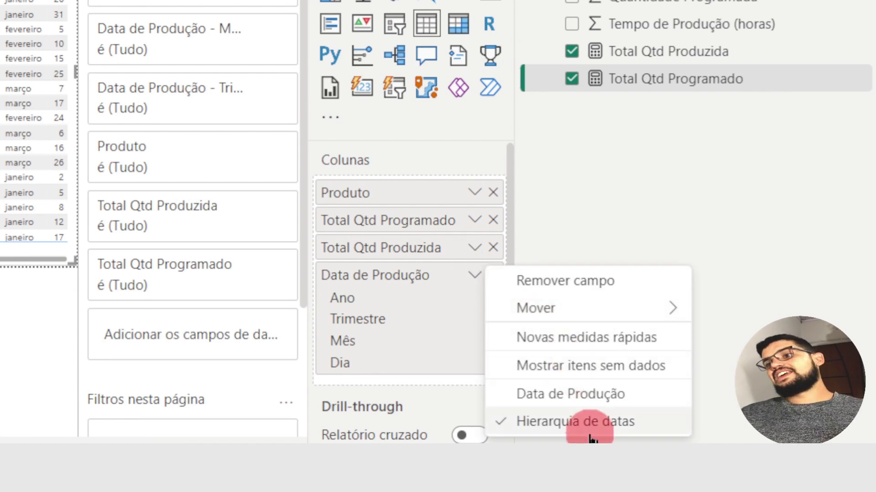
click(586, 392)
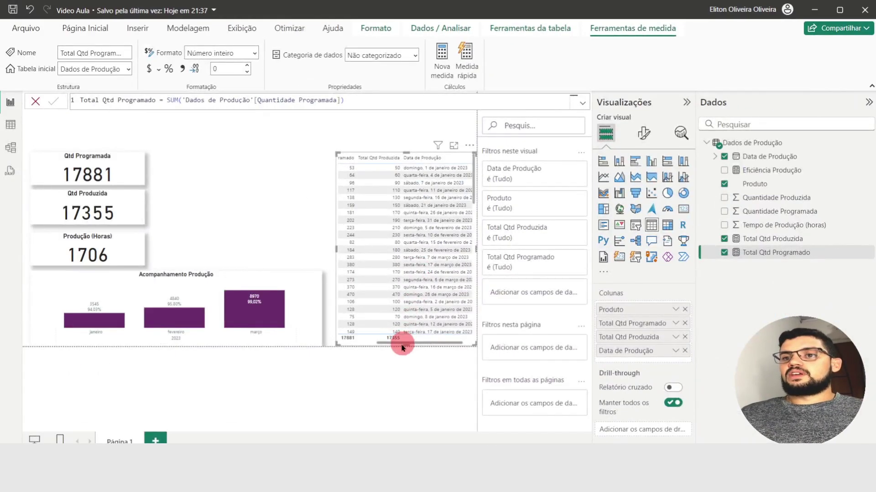
drag(395, 347, 358, 345)
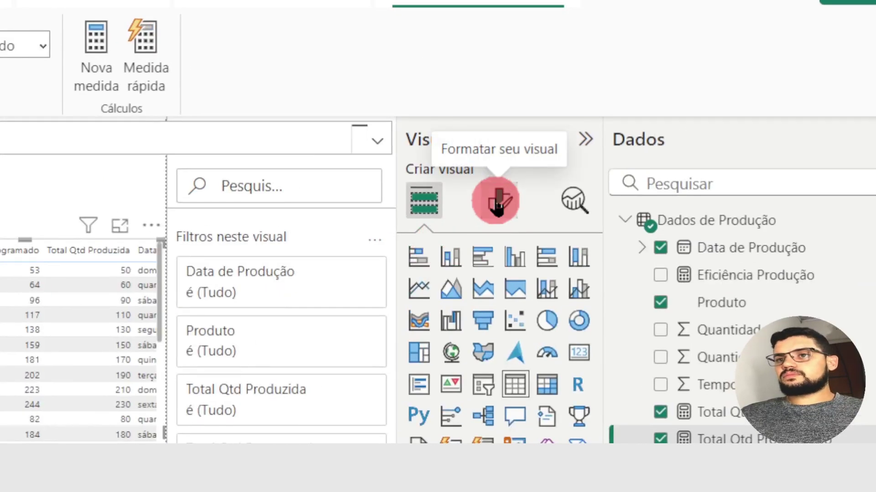
Step: Give the table's column headers the recently used dark purple background and white (#FFFFFF) text
click(497, 204)
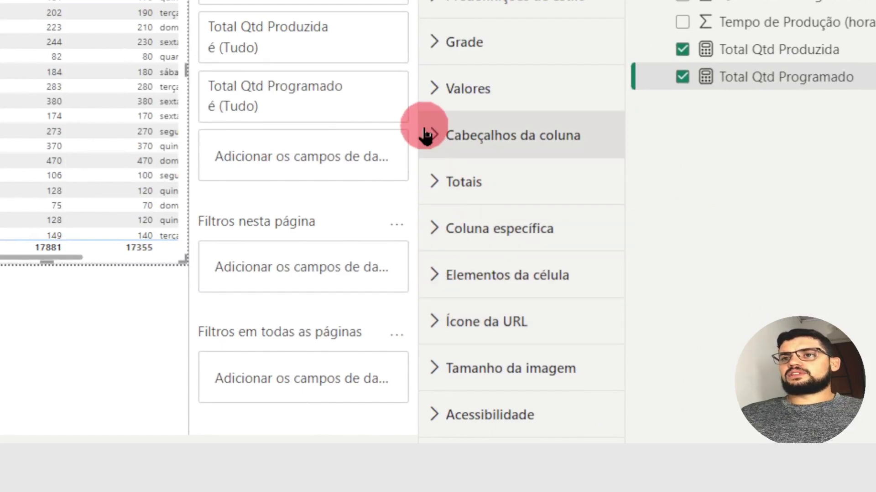
click(426, 135)
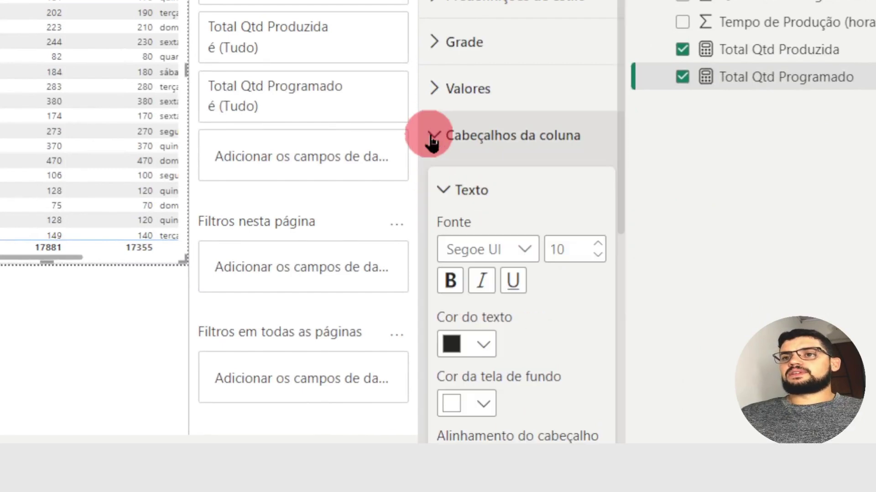
click(482, 406)
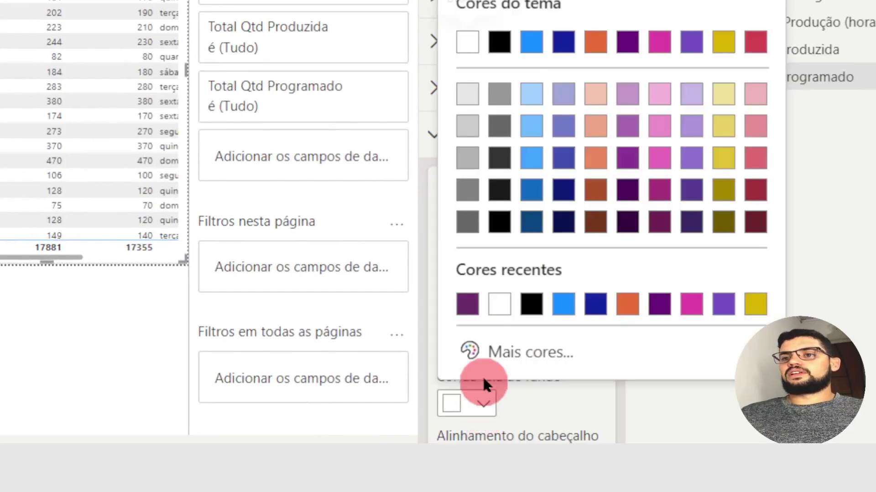
click(467, 305)
click(474, 347)
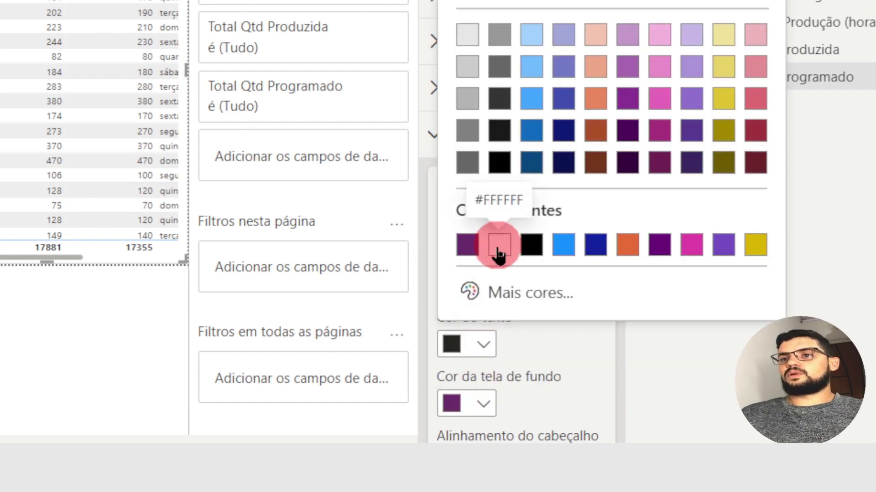
click(499, 246)
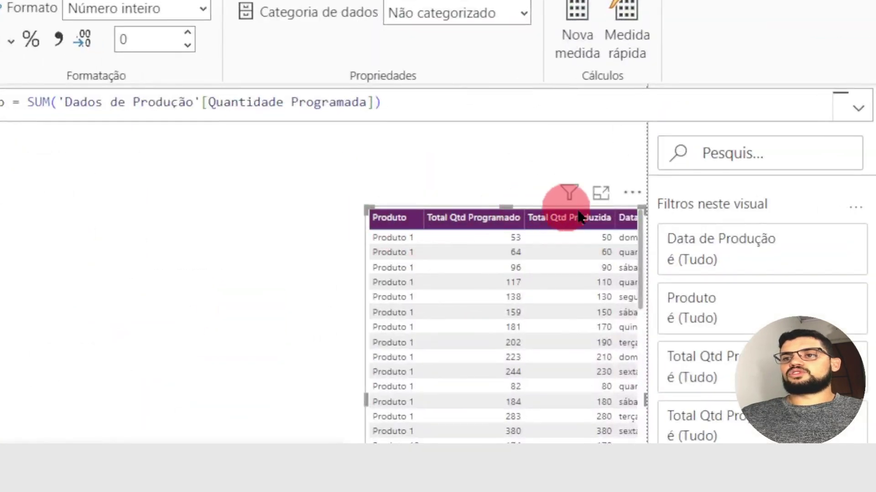
click(413, 156)
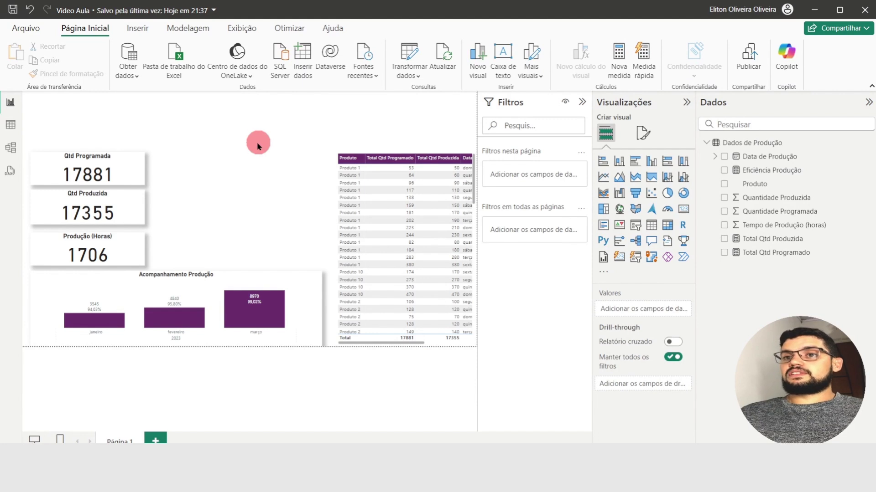
Step: Insert an Indicador gauge visual and fit it between the cards and the table, above the column chart
drag(162, 161, 321, 269)
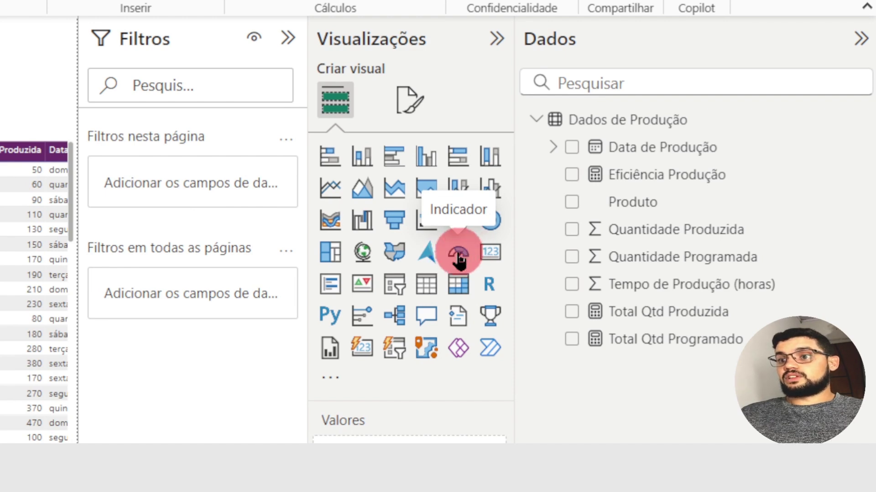
click(458, 255)
drag(114, 124, 321, 268)
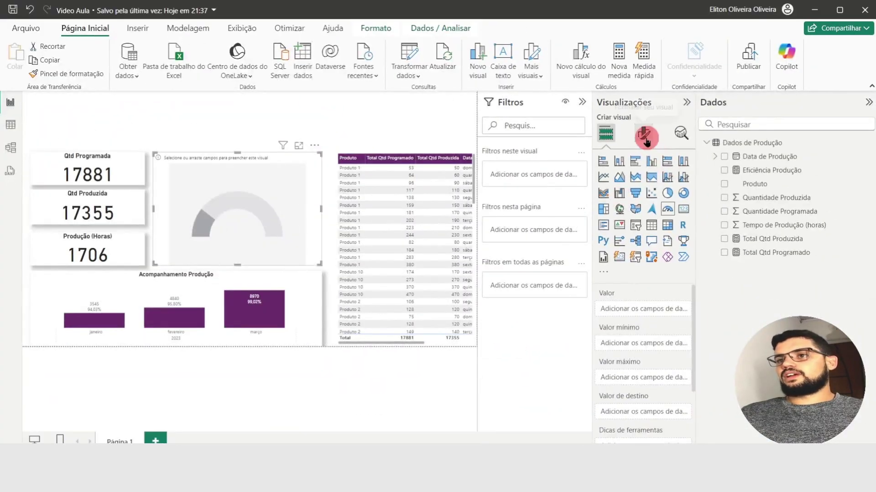
Step: Assign the Eficiência Produção measure as the gauge's value
click(645, 136)
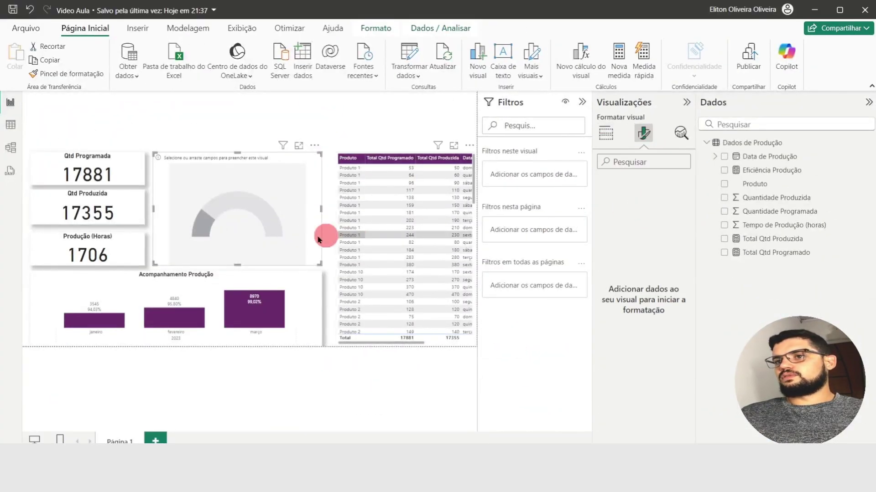
click(603, 137)
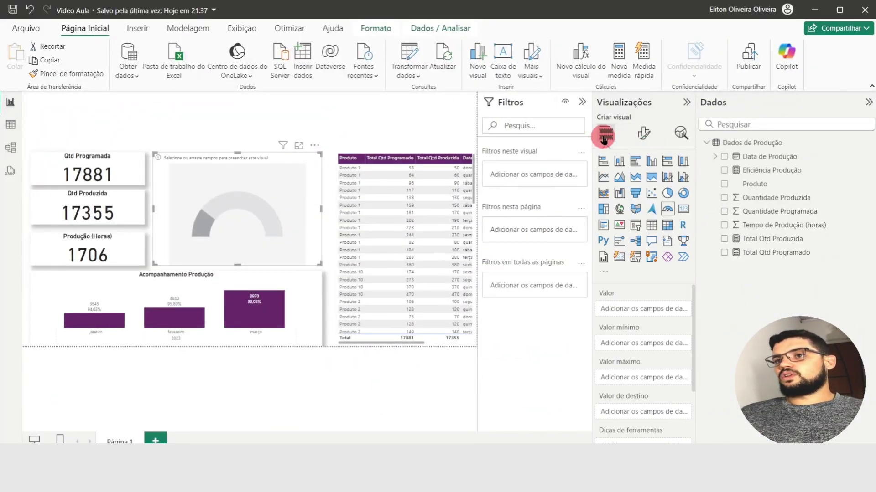
click(673, 295)
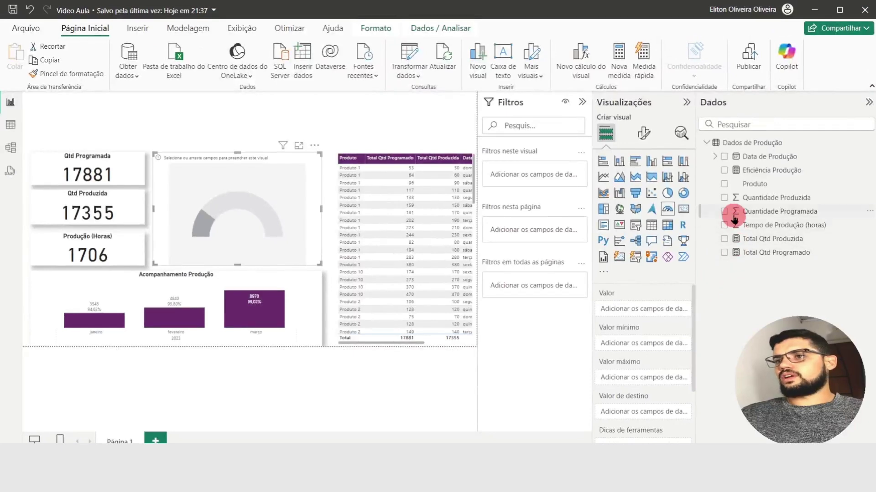
click(724, 171)
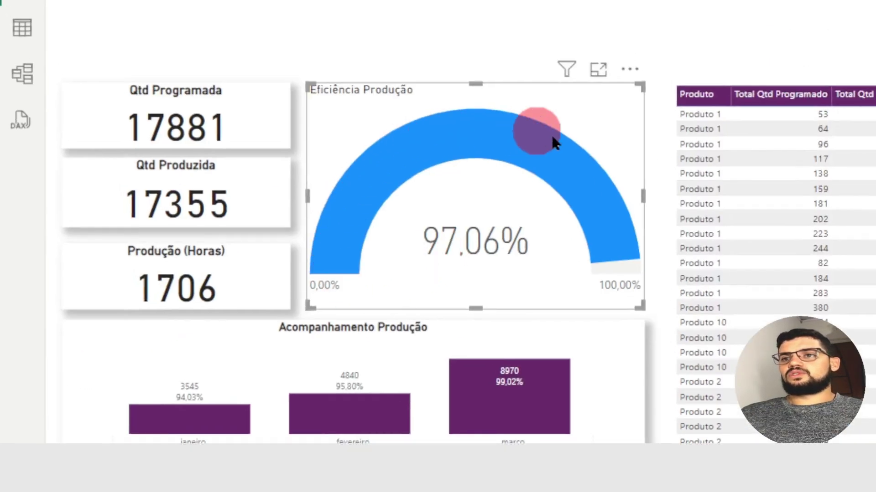
mouse_move(449, 261)
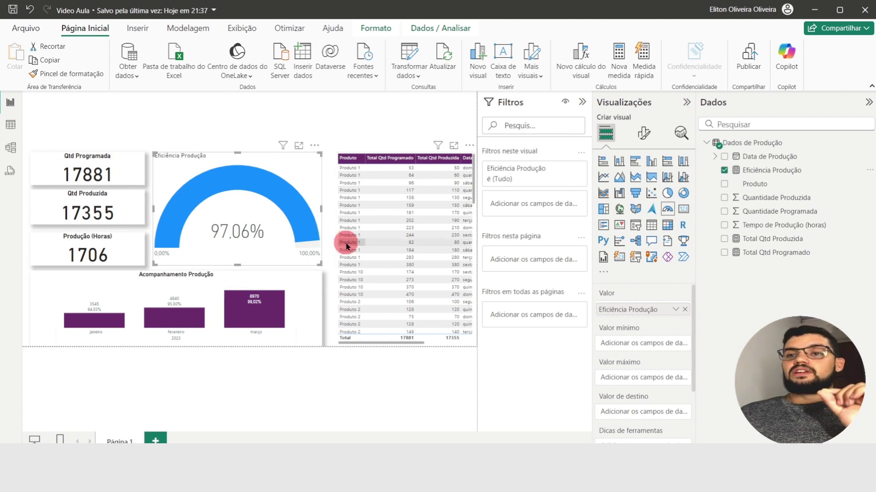
mouse_move(302, 242)
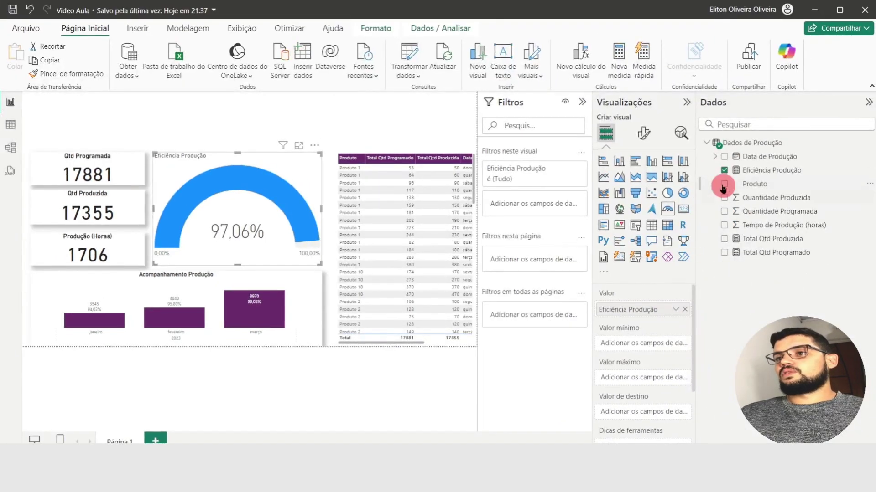
Step: Create a manually entered table with a column named Meta and the value 0,95 in its first row
click(707, 143)
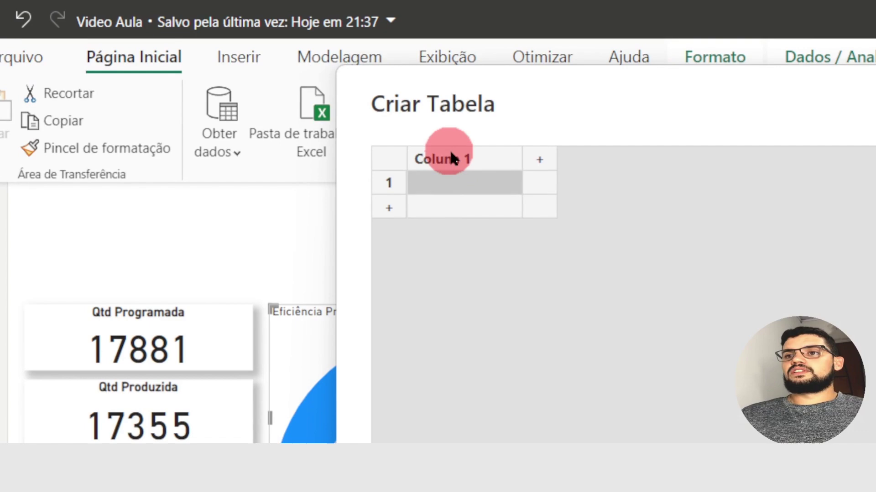
click(451, 160)
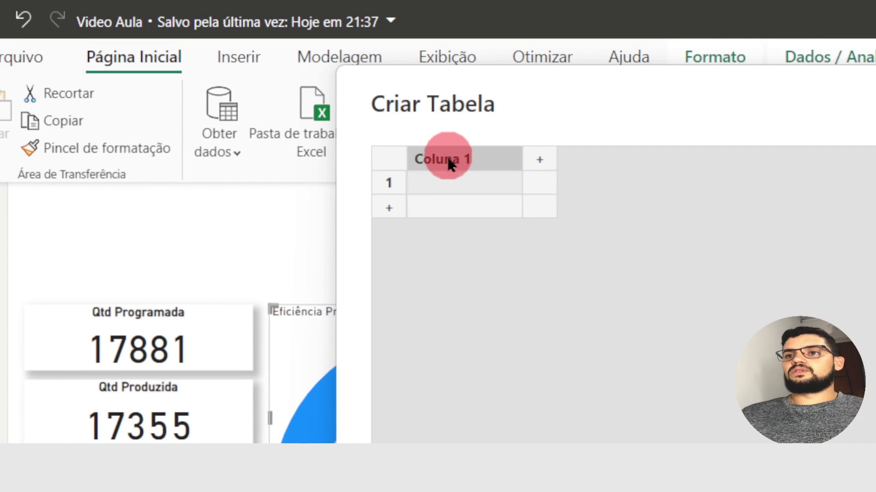
double_click(449, 163)
text(Meta)
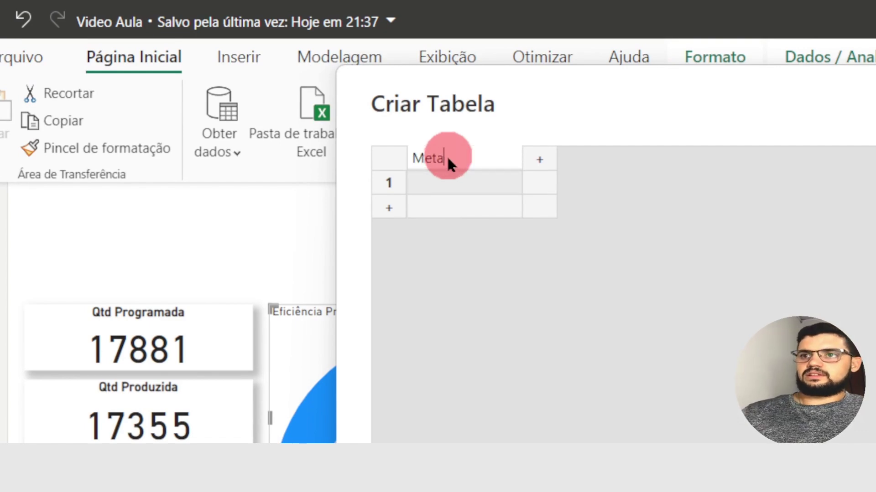
click(433, 185)
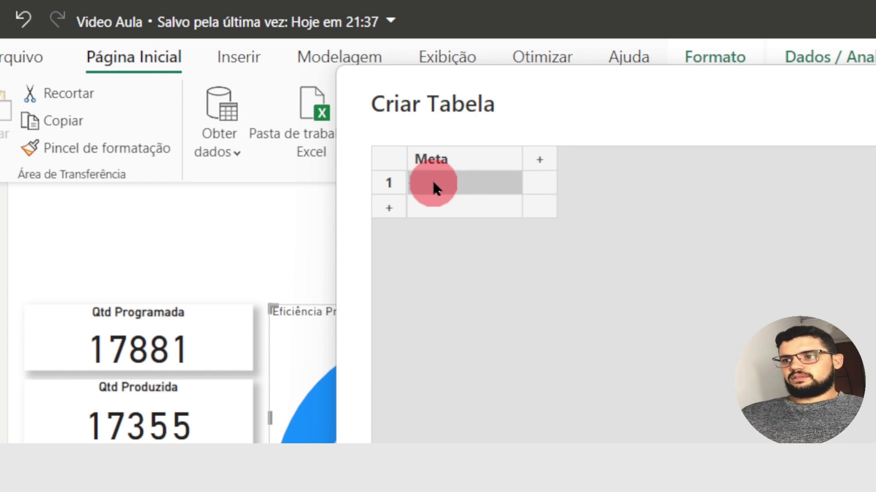
click(434, 184)
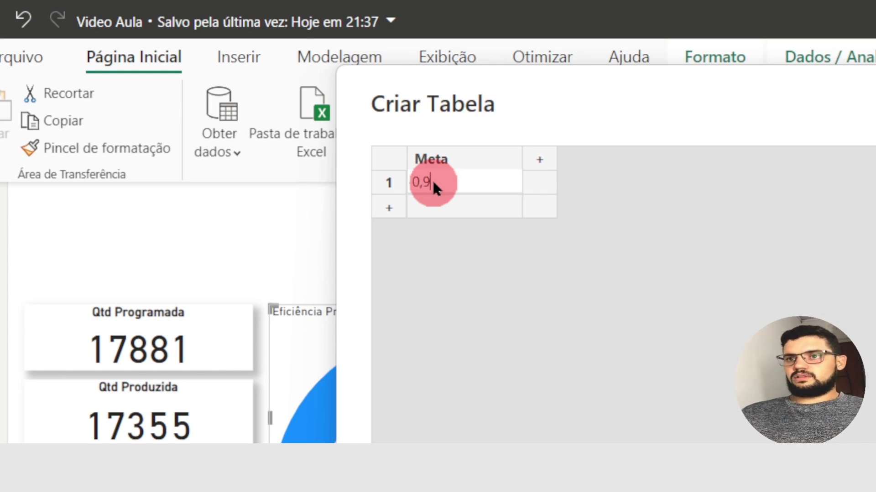
click(742, 181)
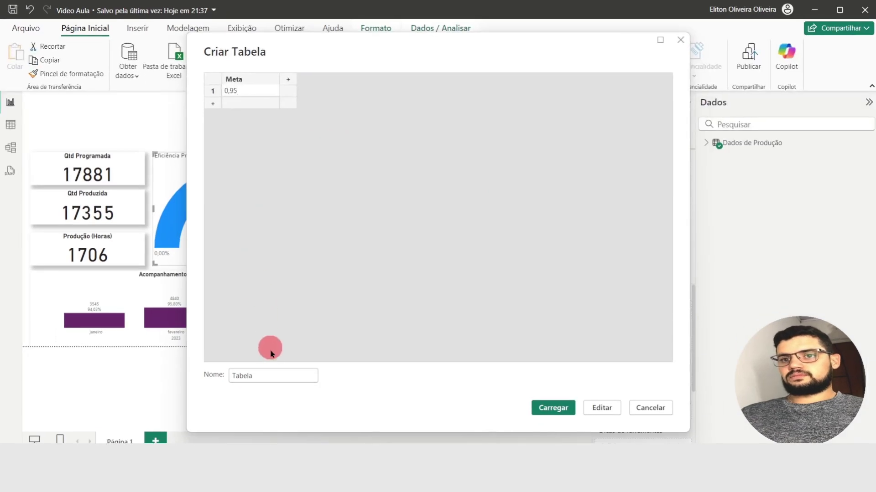
Step: Name the new table Meta Eficiência and load it into the model
double_click(266, 381)
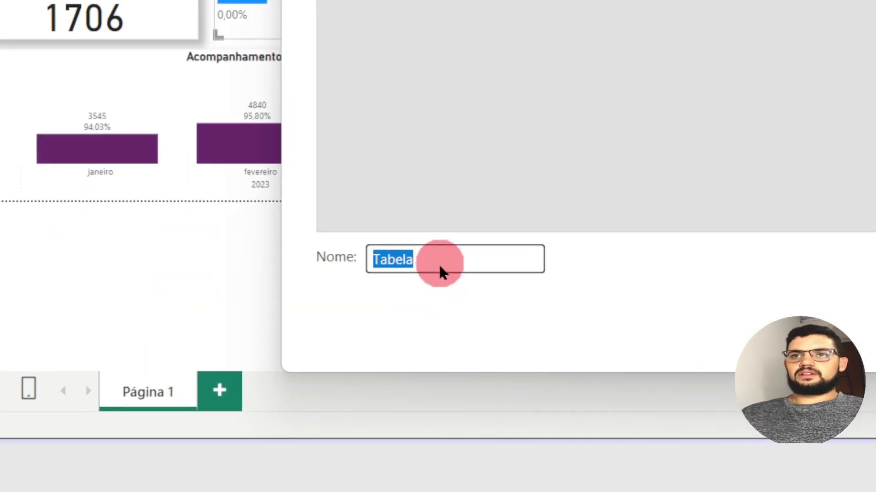
text(Meta Eficiência)
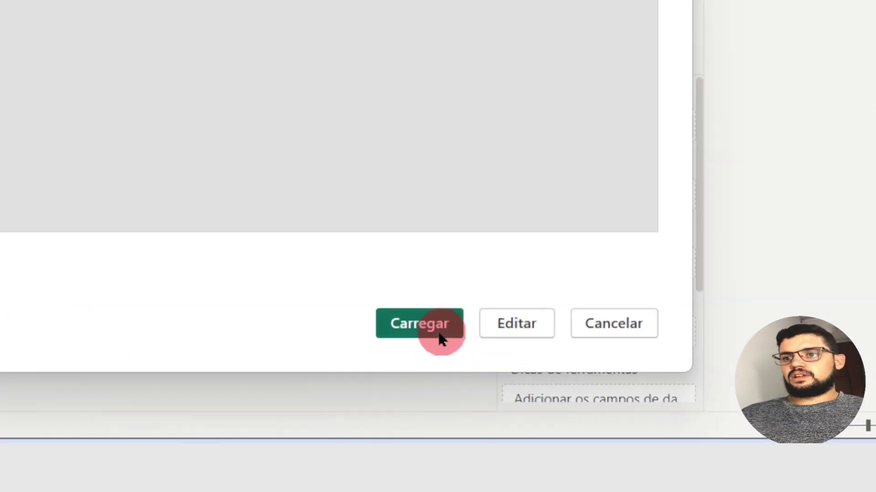
click(431, 329)
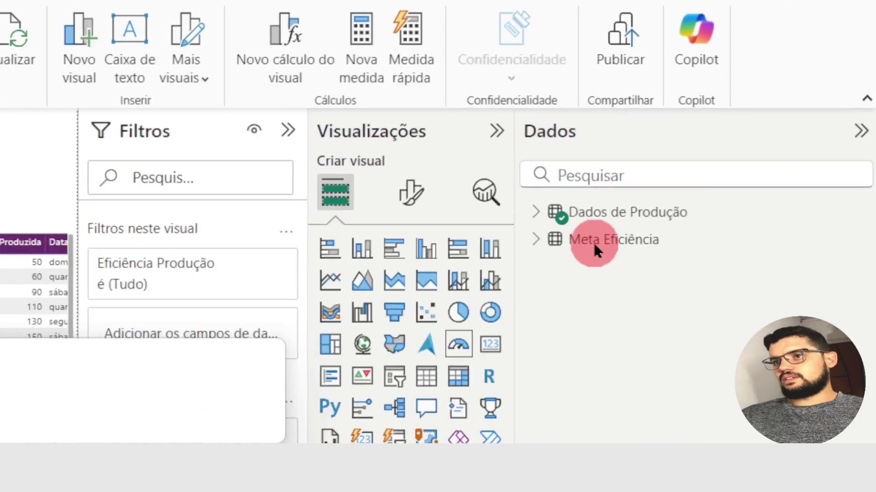
Step: Format the Meta column of Meta Eficiência as a percentage with 0 decimal places
click(535, 242)
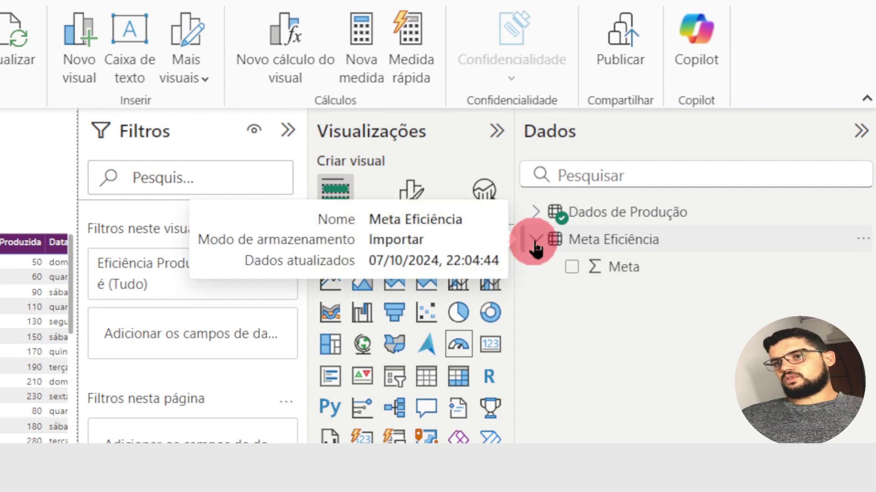
click(618, 269)
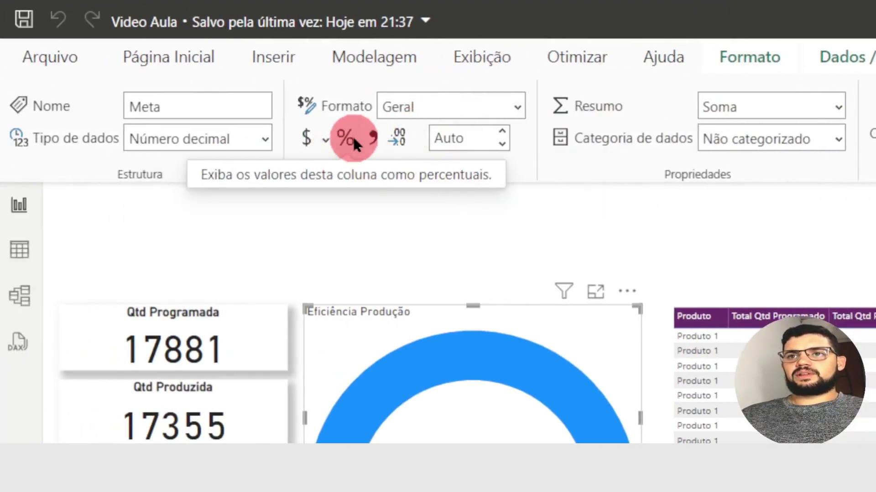
click(346, 136)
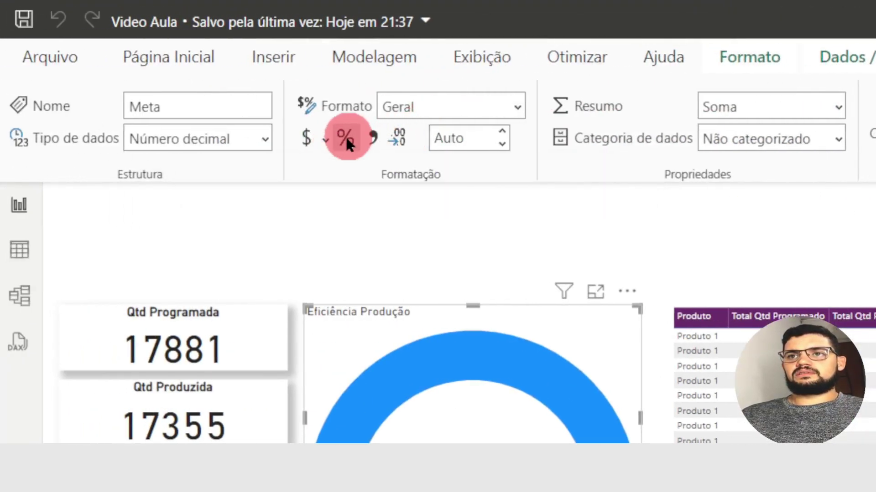
double_click(455, 137)
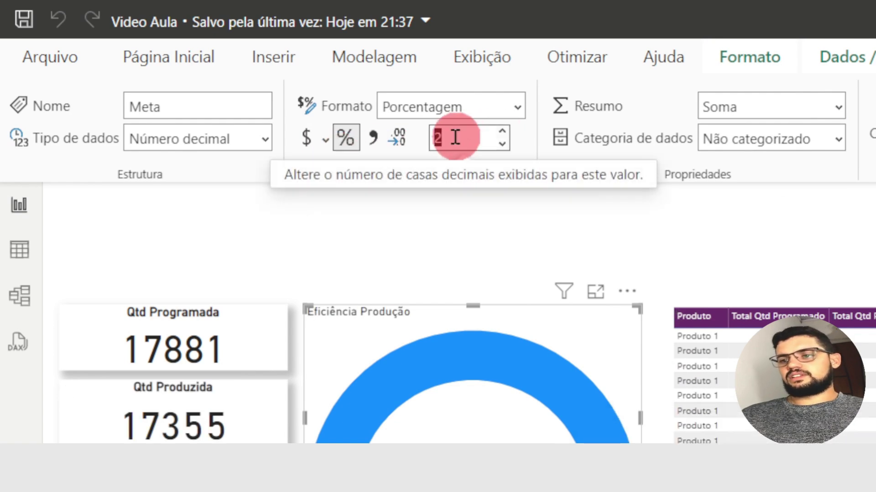
text(2)
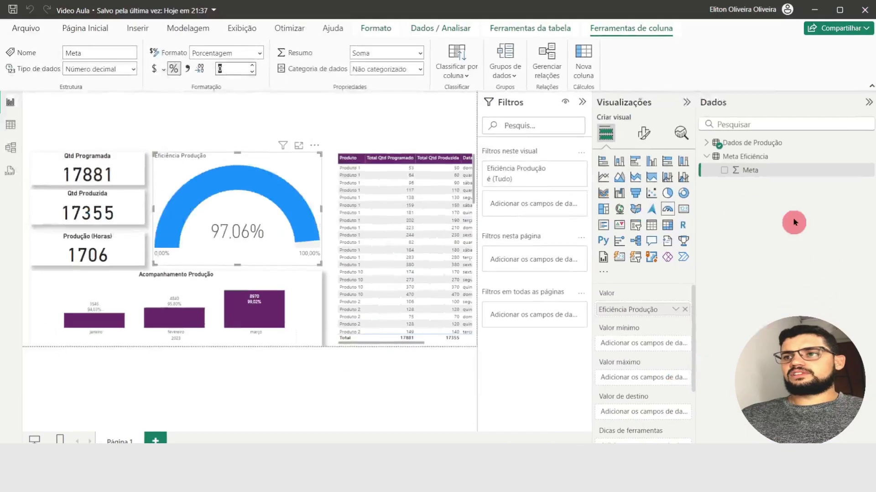
Step: Assign Meta to the efficiency gauge as its target value (Valor de destino)
drag(755, 171, 427, 331)
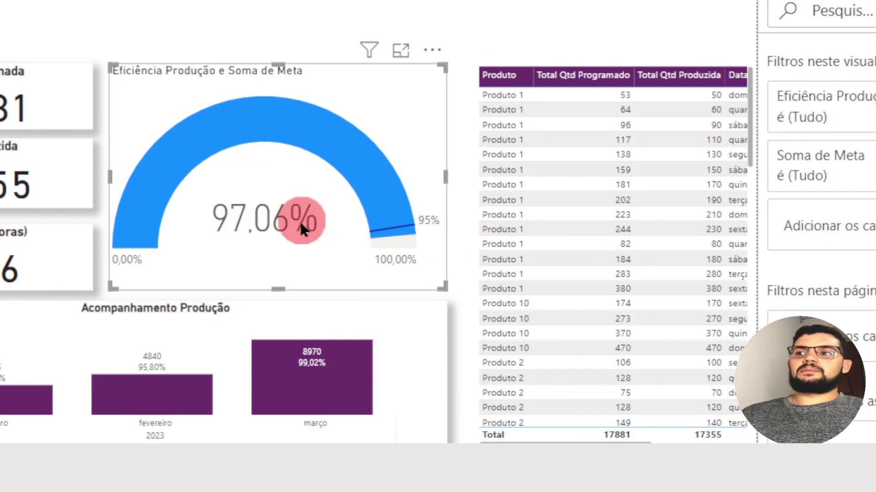
mouse_move(409, 232)
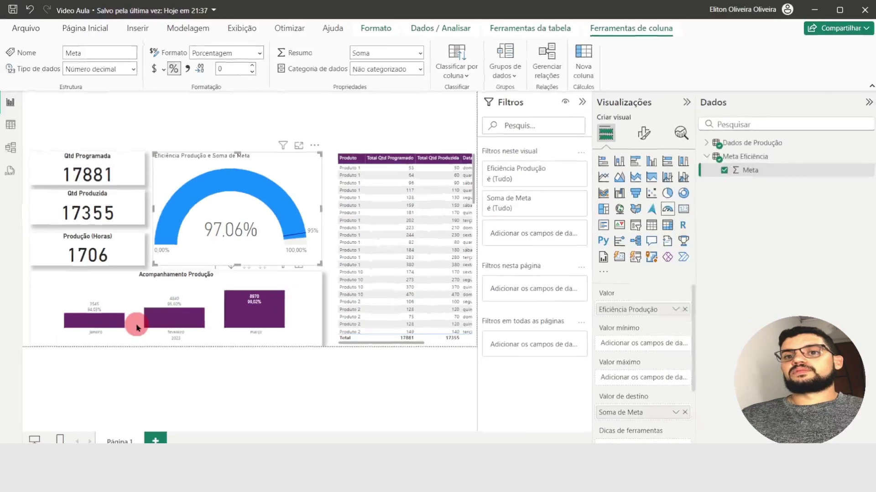
Step: Cross-filter the dashboard by janeiro, fevereiro and março in the Acompanhamento Produção chart to examine the gauge against its target, and clear the filter
click(210, 133)
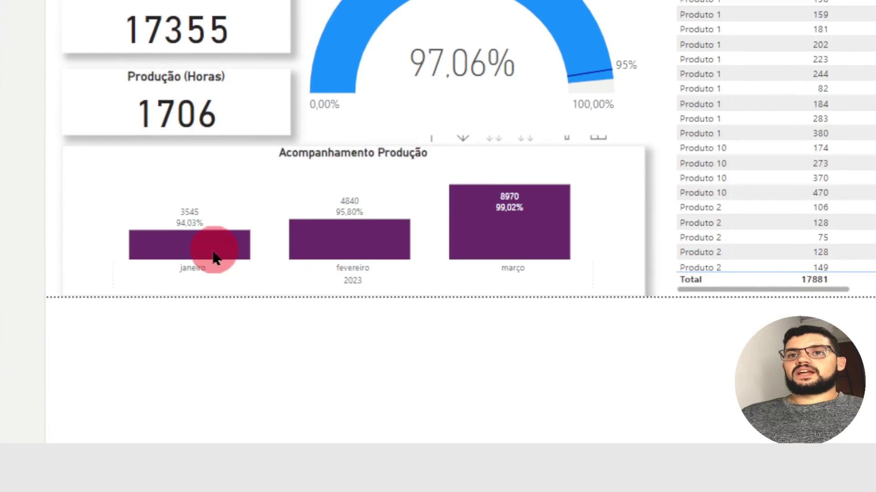
click(209, 242)
click(395, 234)
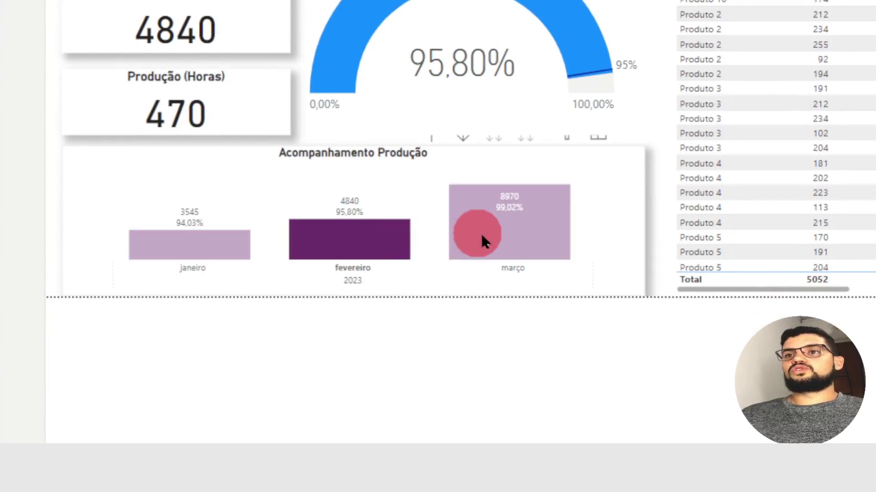
click(507, 231)
click(285, 236)
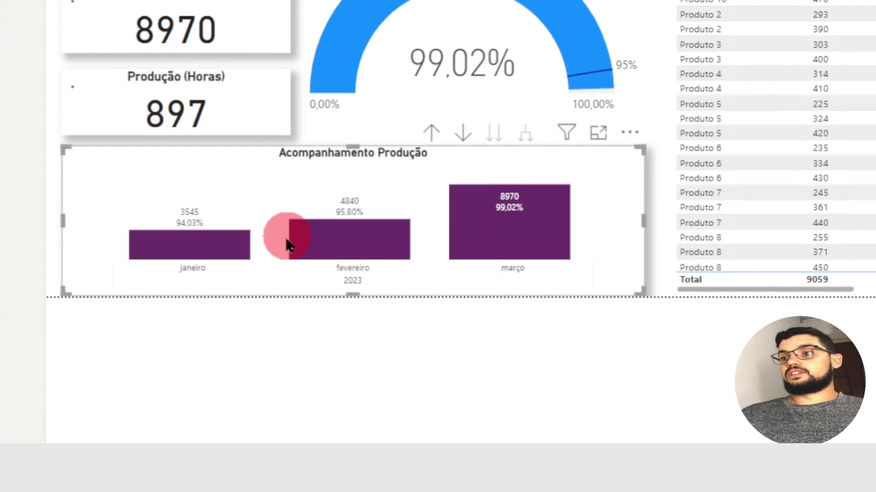
click(339, 242)
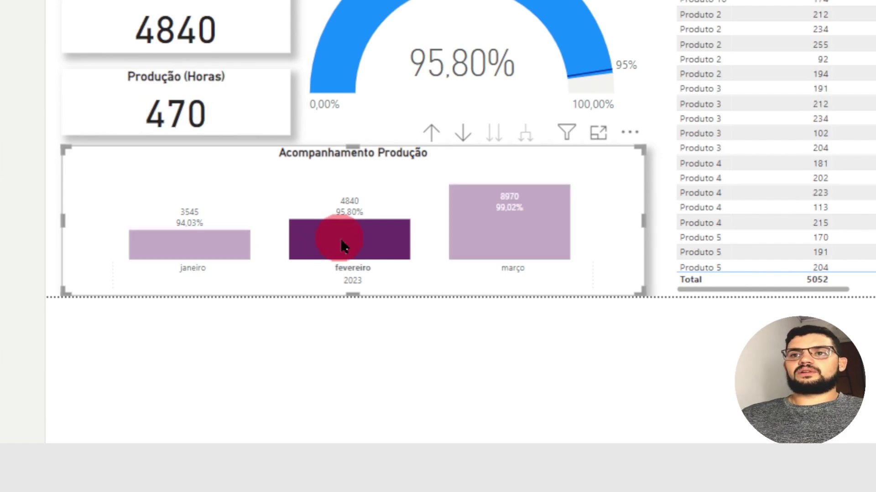
click(340, 241)
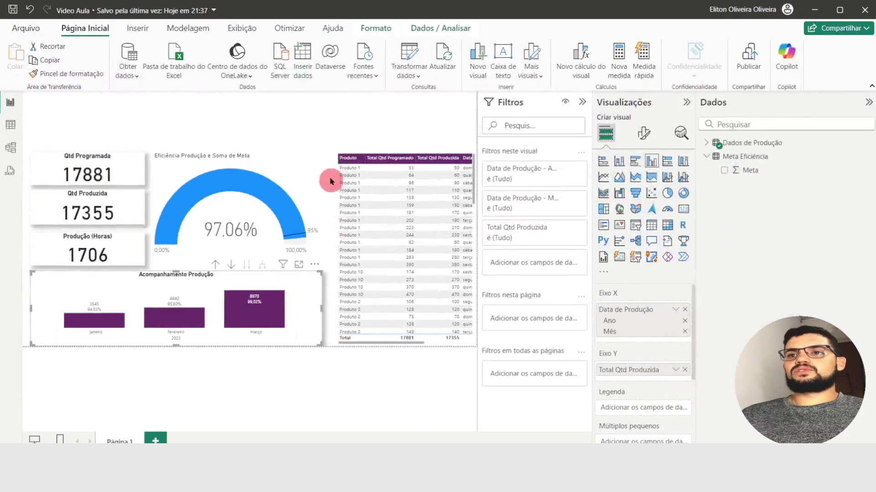
click(343, 130)
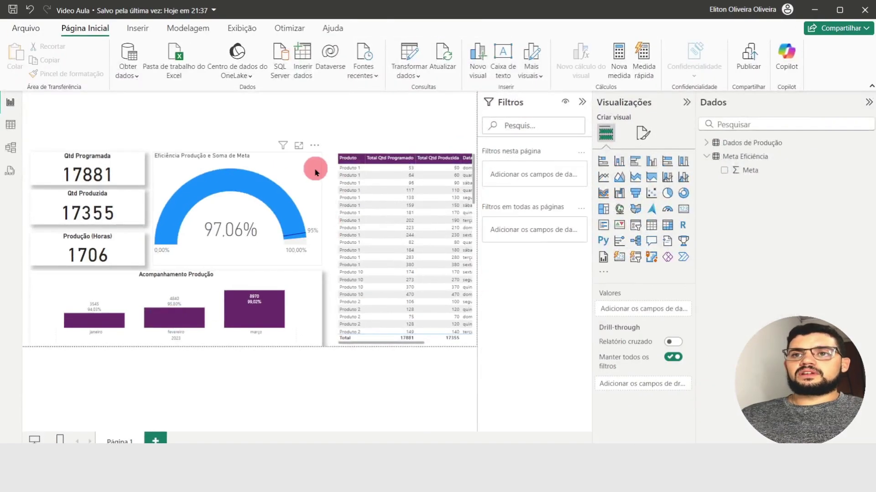
Step: Set up conditional formatting for the efficiency gauge's fill colour, using the Regras style based on Eficiência Produção
click(315, 172)
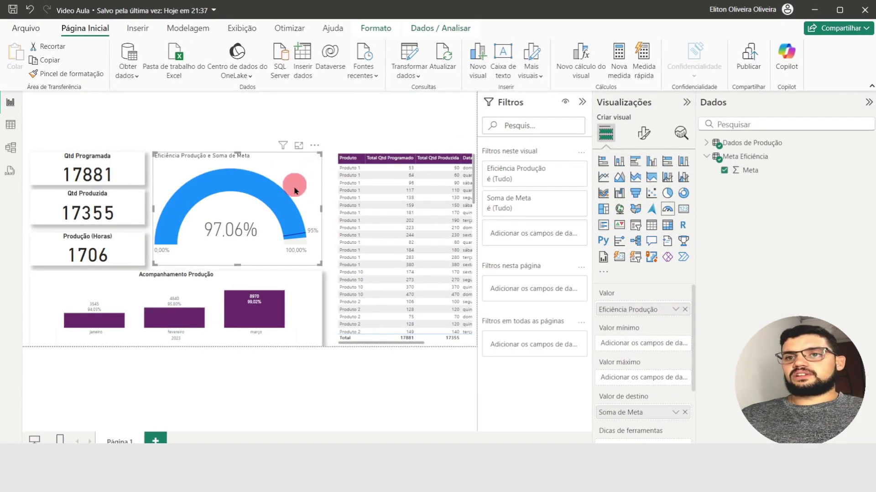
click(649, 137)
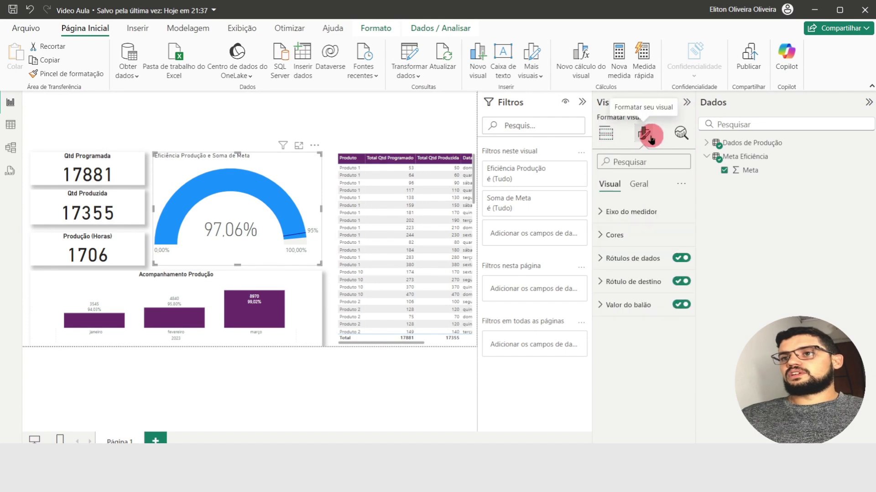
click(600, 235)
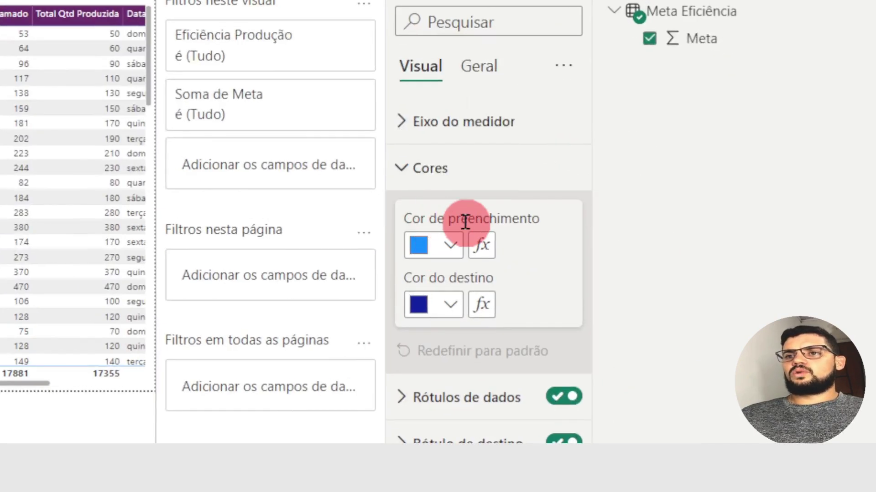
click(450, 245)
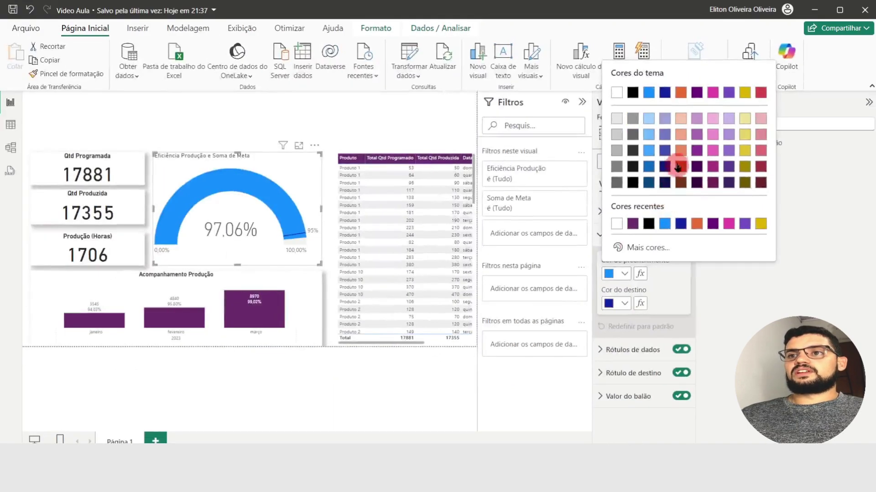
click(670, 278)
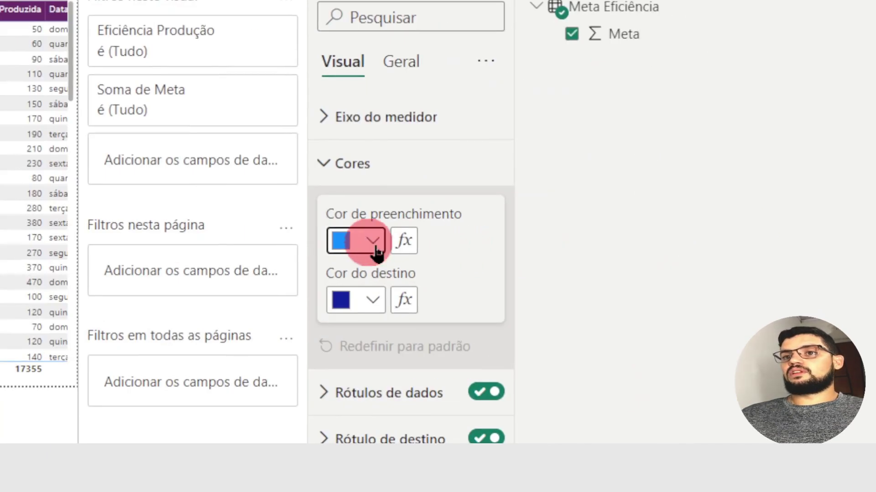
click(404, 242)
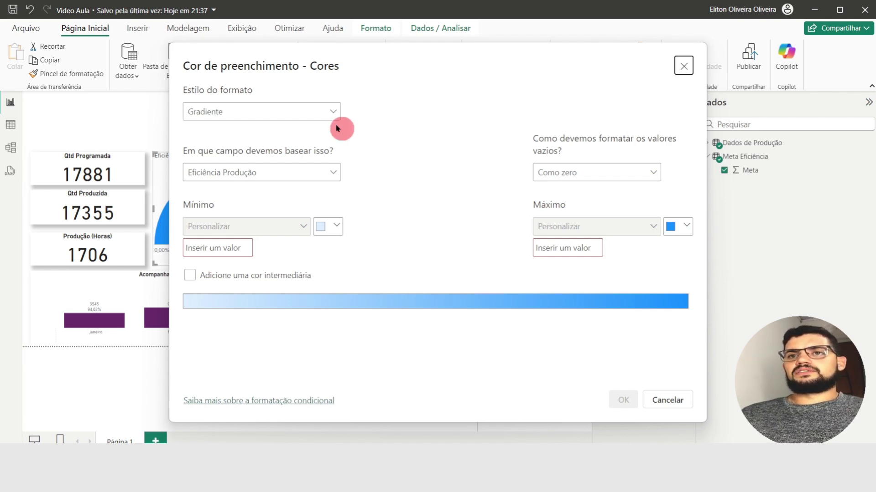
click(333, 113)
click(249, 148)
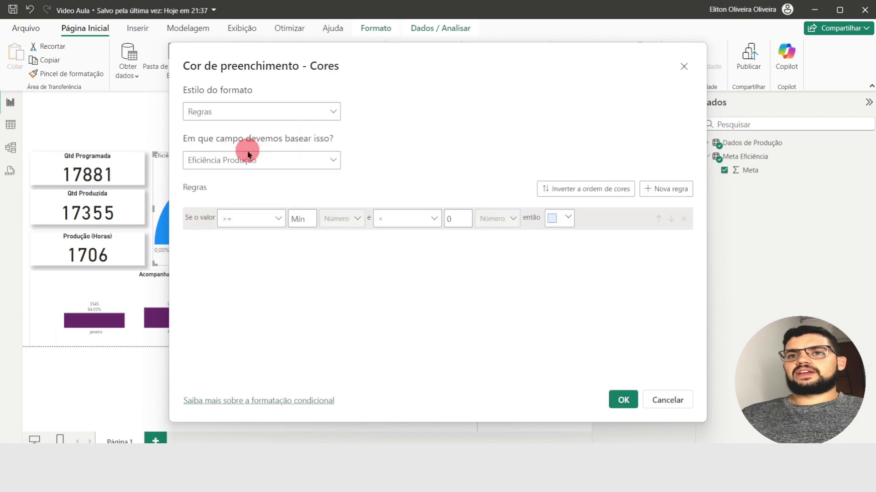
click(327, 161)
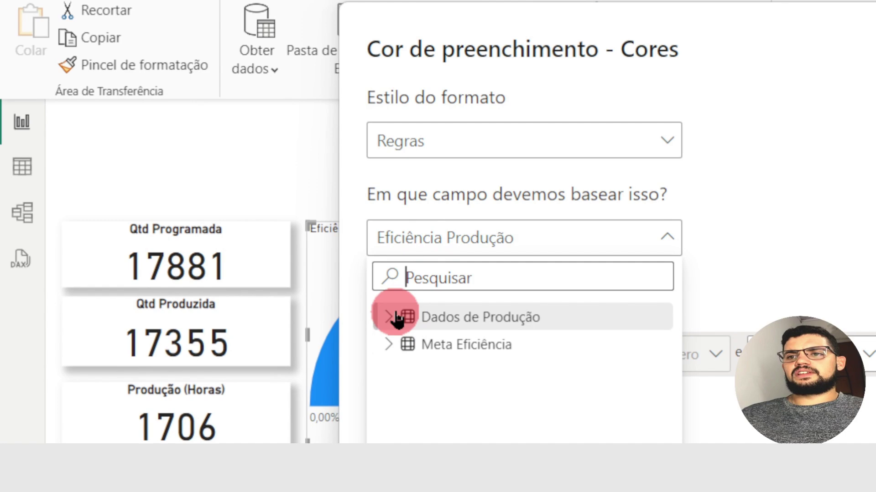
click(397, 319)
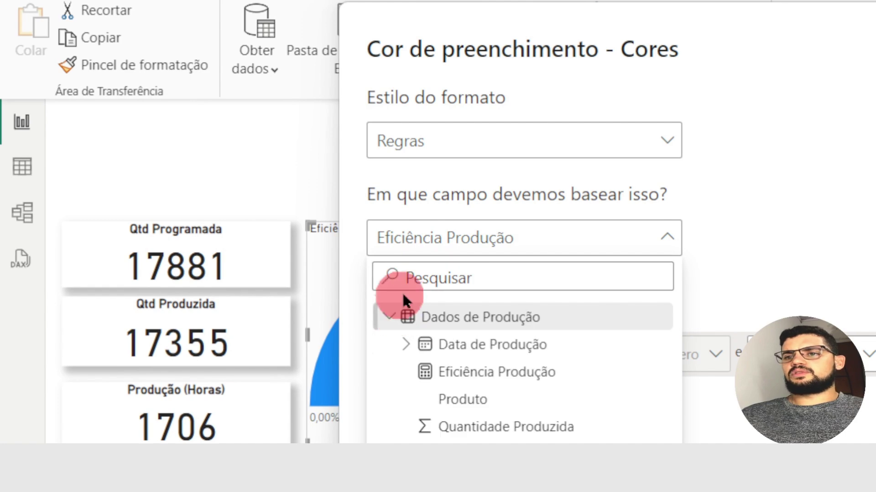
click(503, 377)
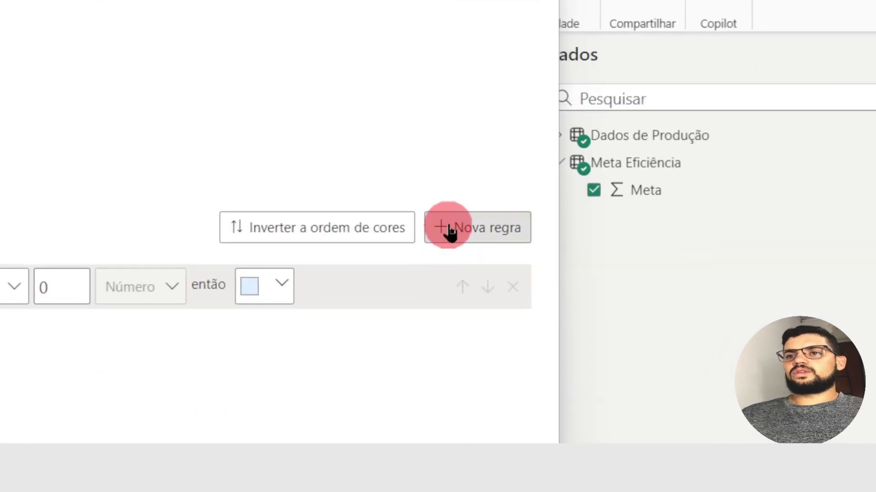
Step: Add a second colour rule and set the first one to light red for values > 0 and < 0,95
click(439, 235)
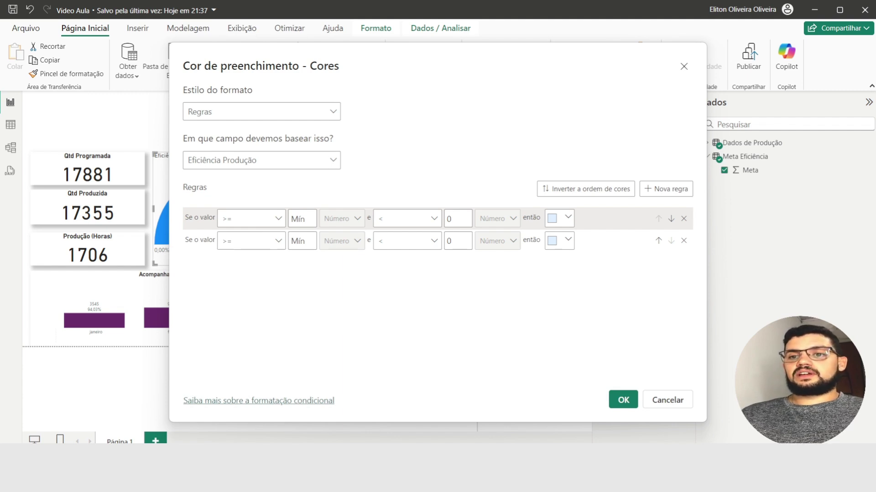
click(275, 217)
click(249, 238)
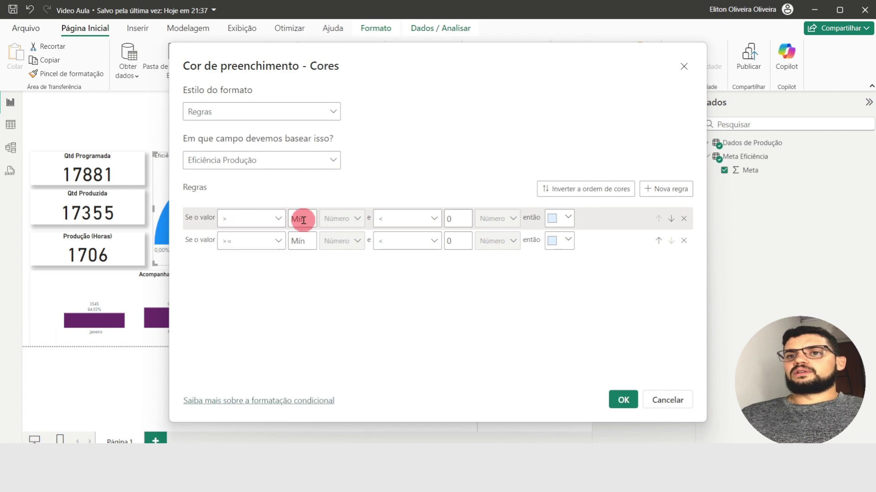
text(0)
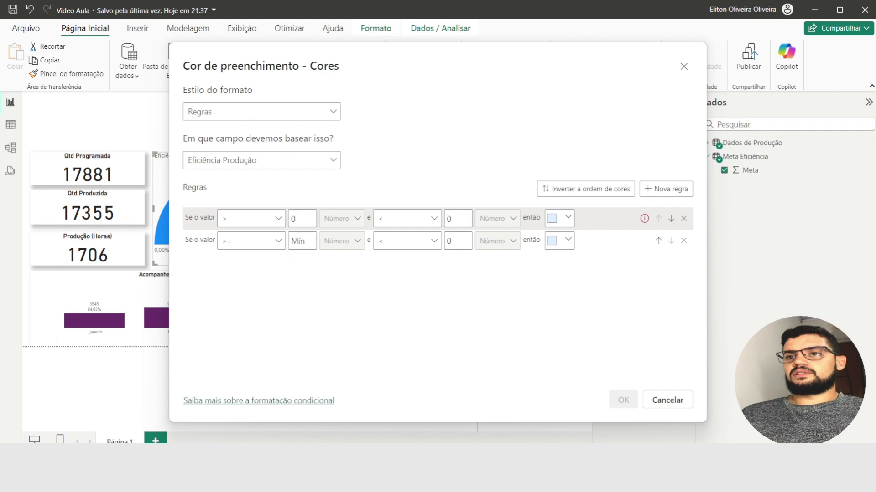
click(457, 221)
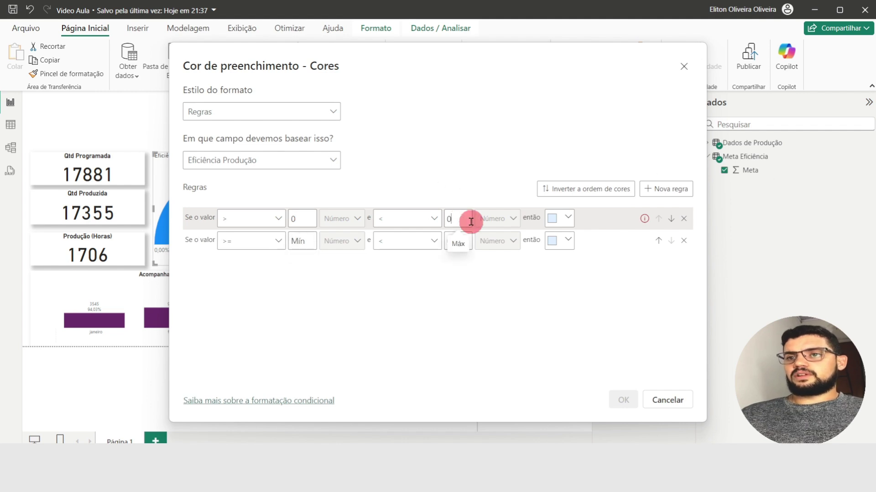
text(,95)
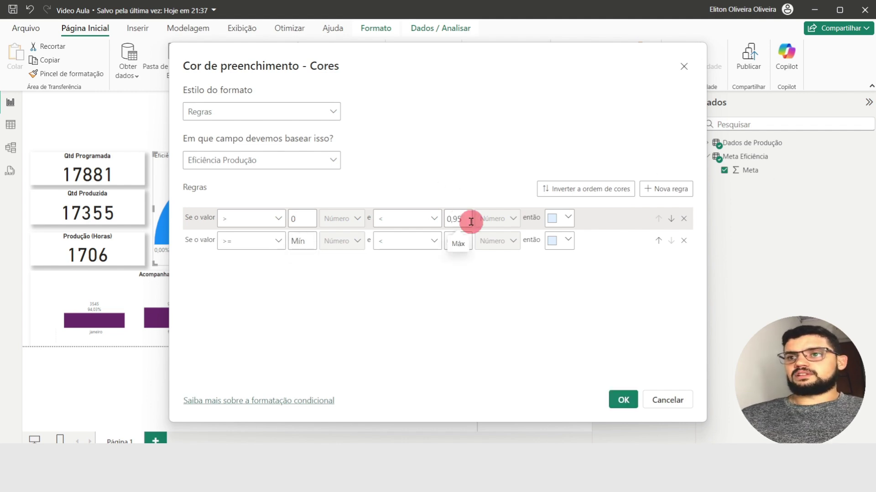
click(568, 219)
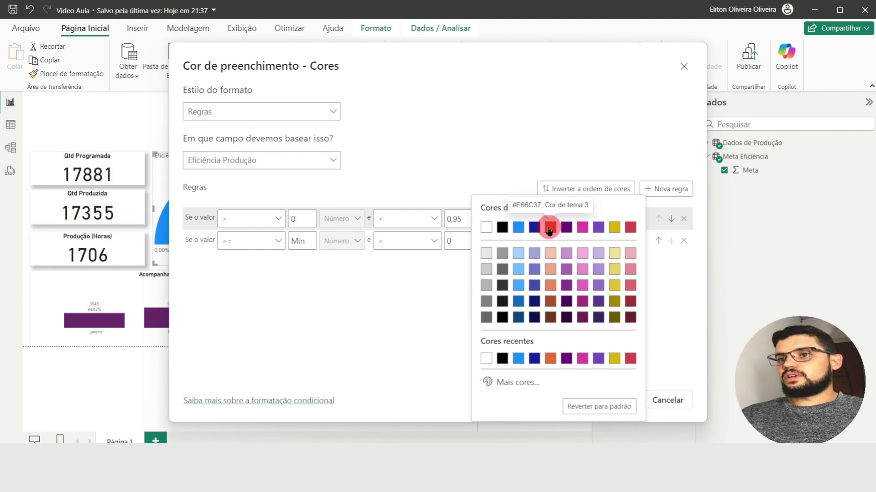
click(549, 230)
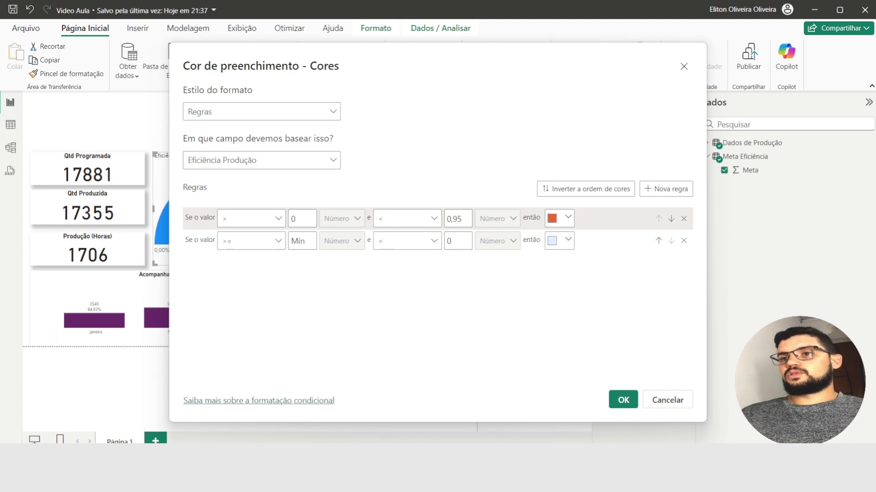
click(558, 223)
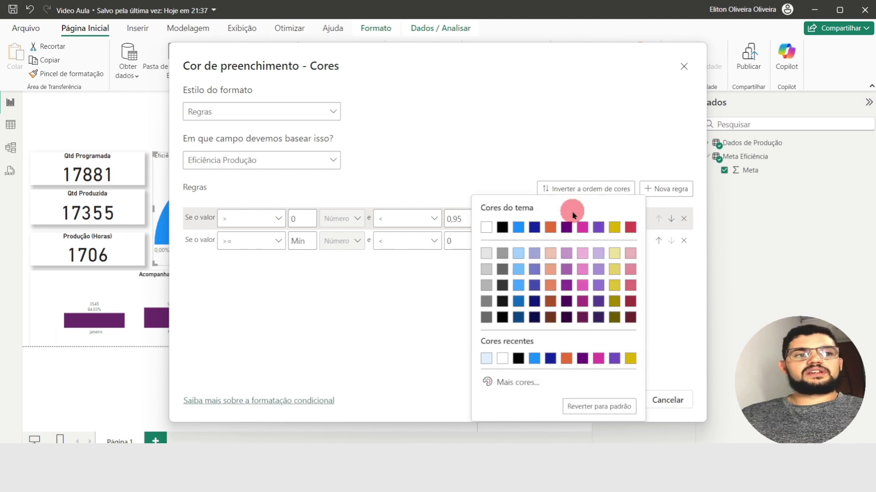
click(632, 288)
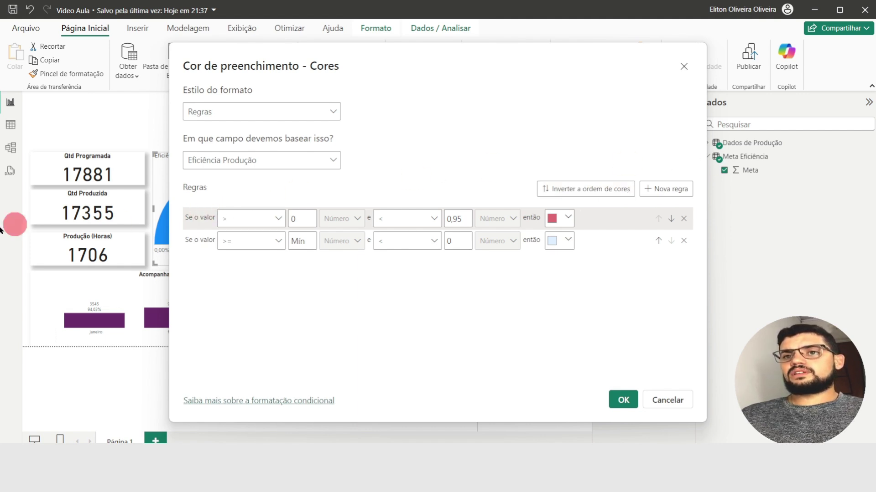
Step: Set the second rule to a custom light green for values >= 0,95 and < Máx, and apply the fill colour rules
click(310, 245)
text(0,95)
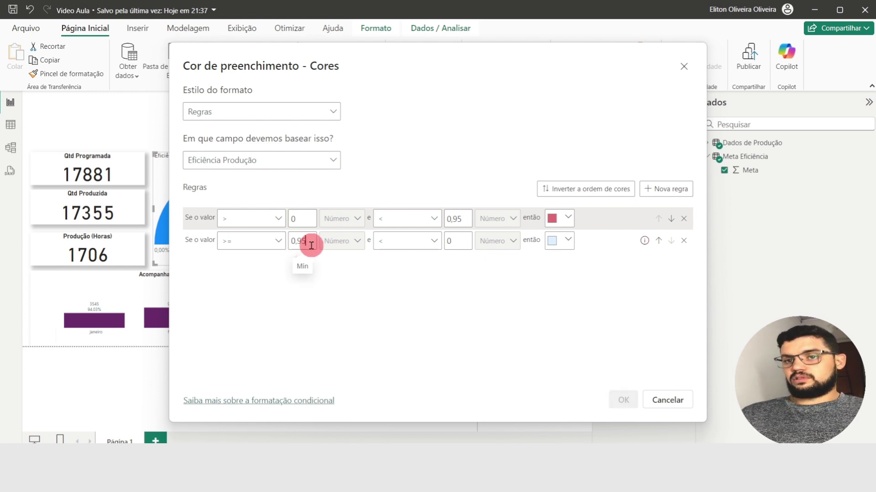
click(456, 243)
key(BackSpace)
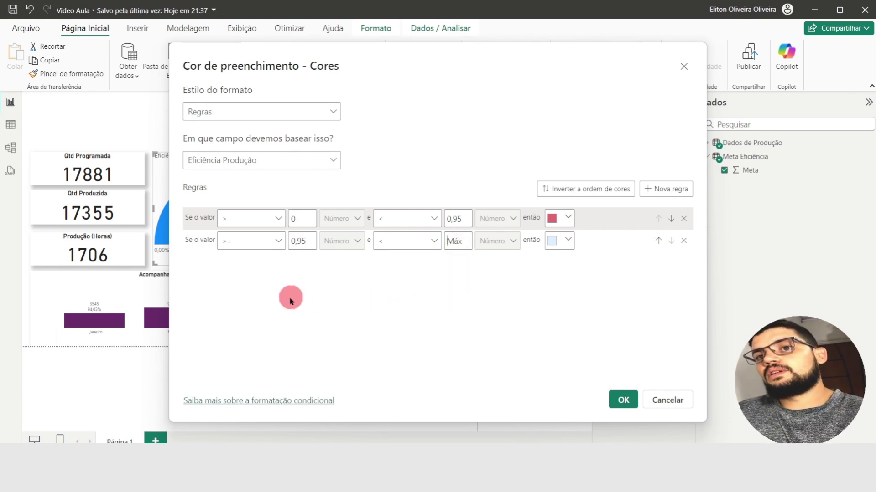
click(568, 242)
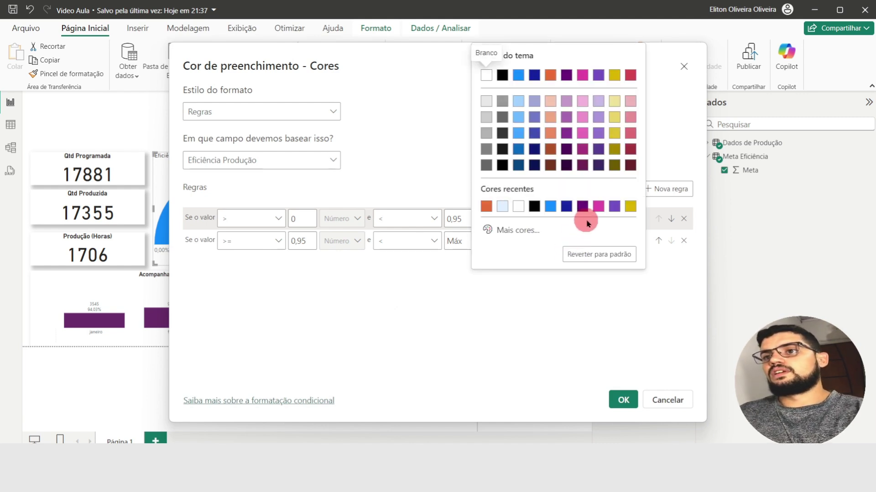
click(517, 230)
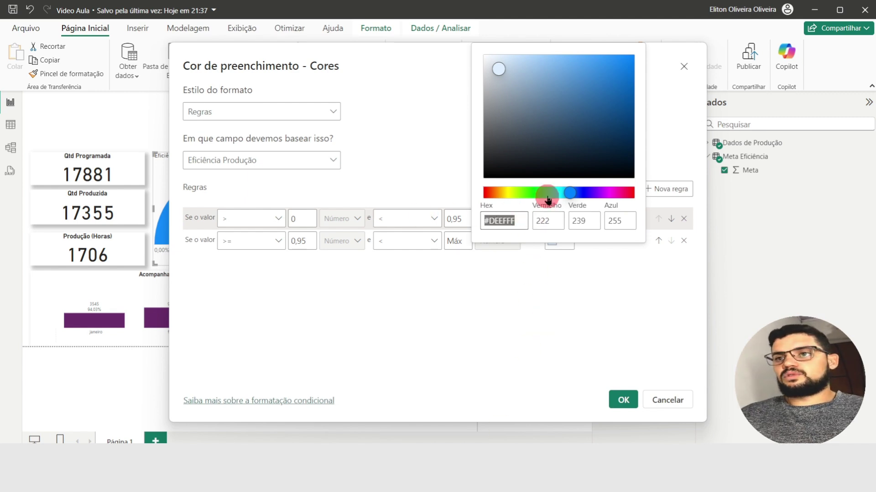
drag(548, 199, 541, 197)
drag(555, 143, 555, 64)
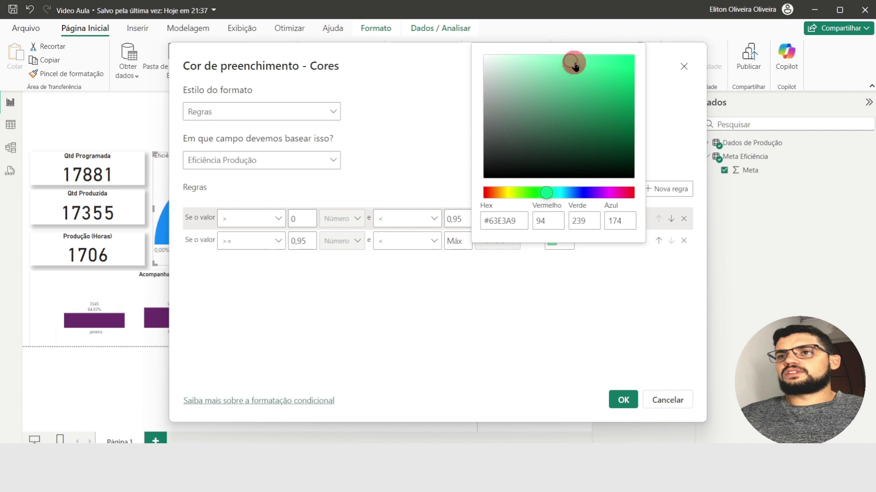
click(555, 309)
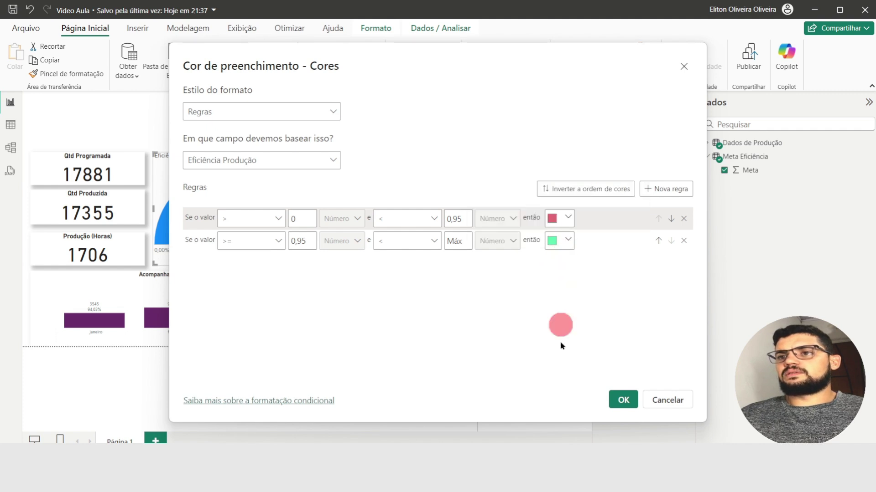
click(623, 402)
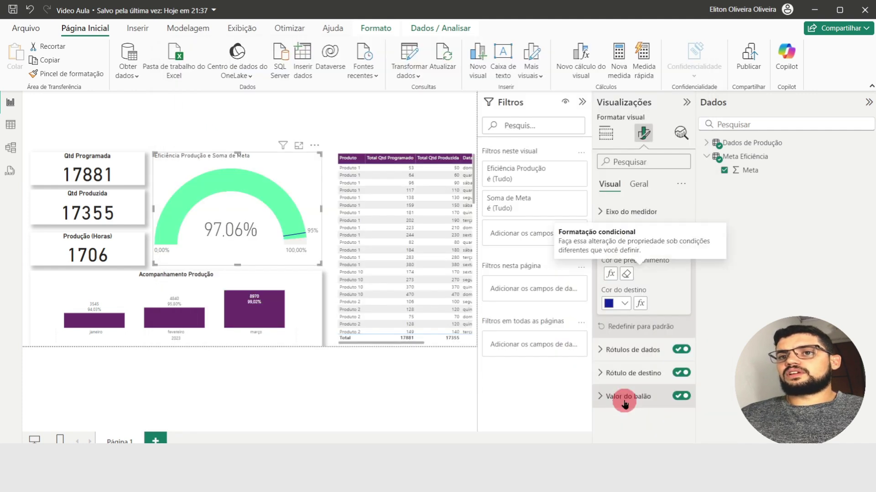
Step: Filter the dashboard by janeiro and fevereiro in the monthly chart to check the gauge's conditional colour
click(183, 196)
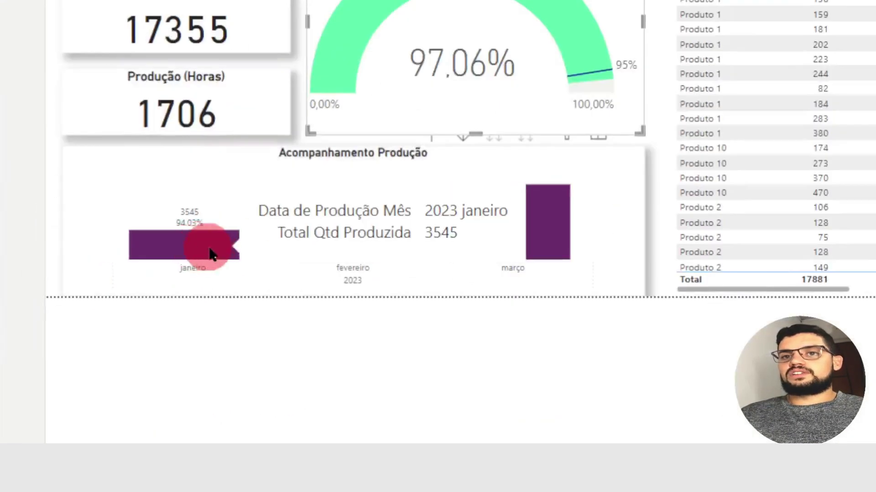
click(211, 253)
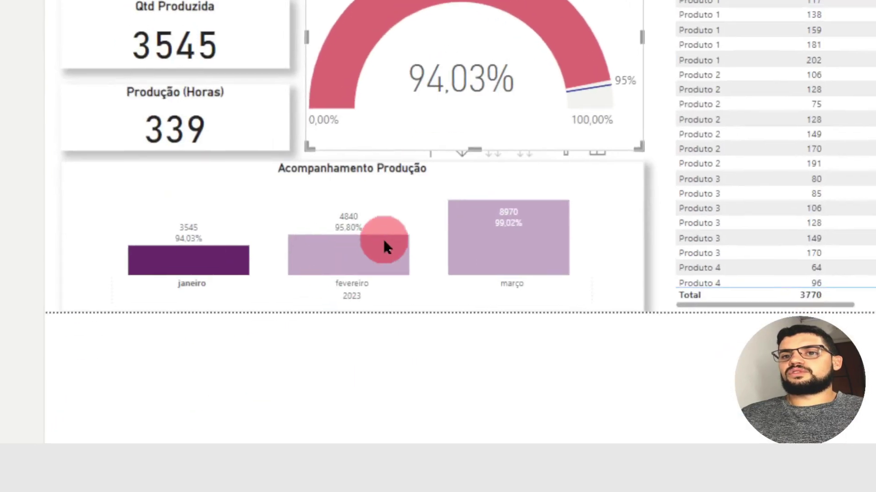
click(382, 269)
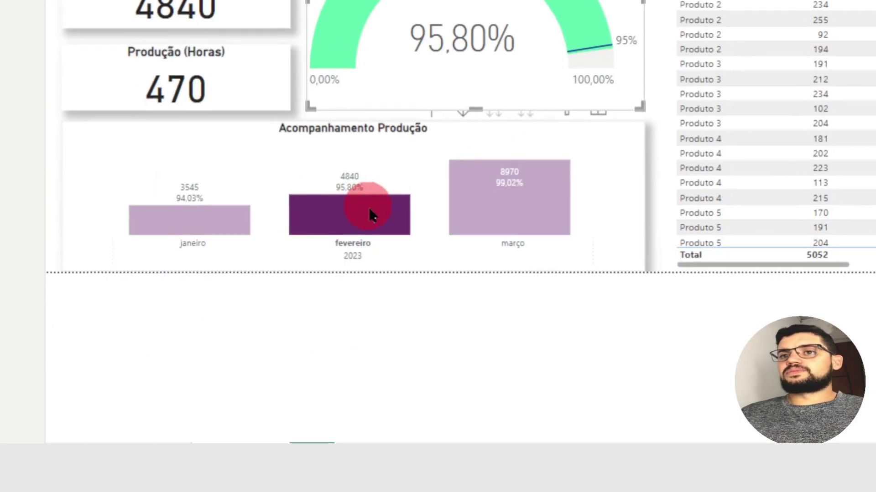
Step: Clear the fevereiro filter from the monthly chart and add a shadow to the efficiency gauge
click(369, 213)
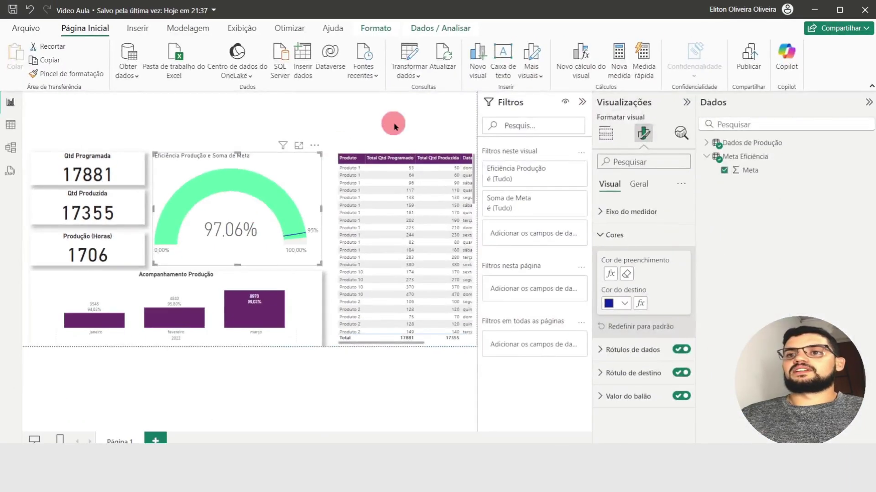
click(395, 126)
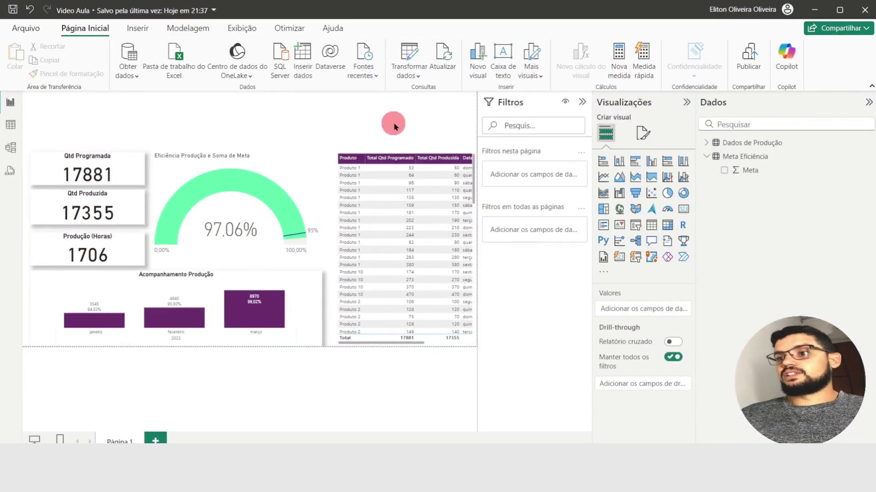
click(320, 250)
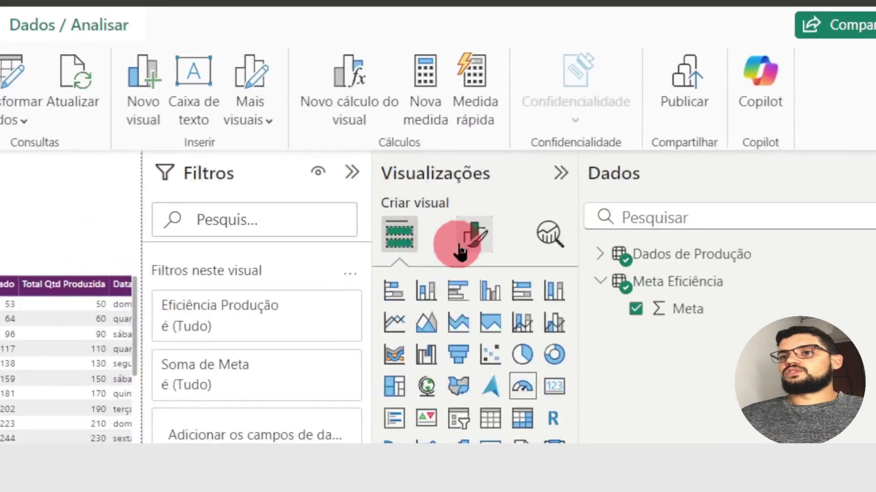
click(460, 251)
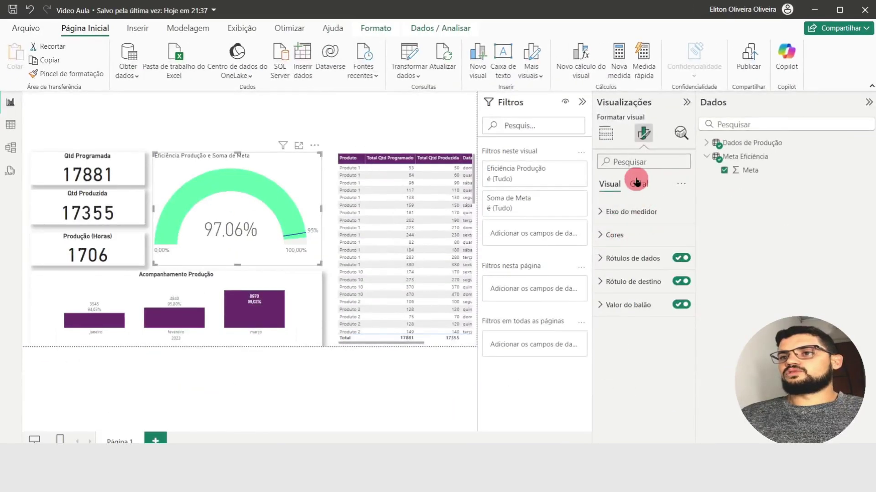
click(637, 183)
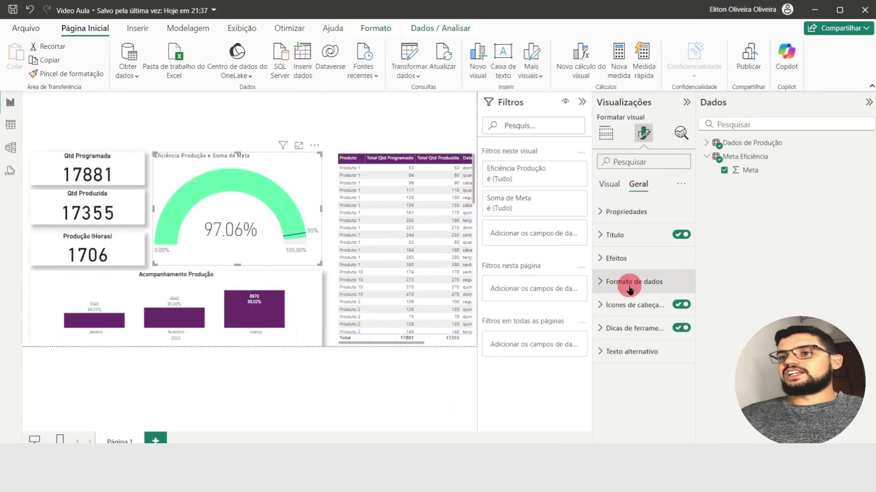
click(616, 259)
click(677, 409)
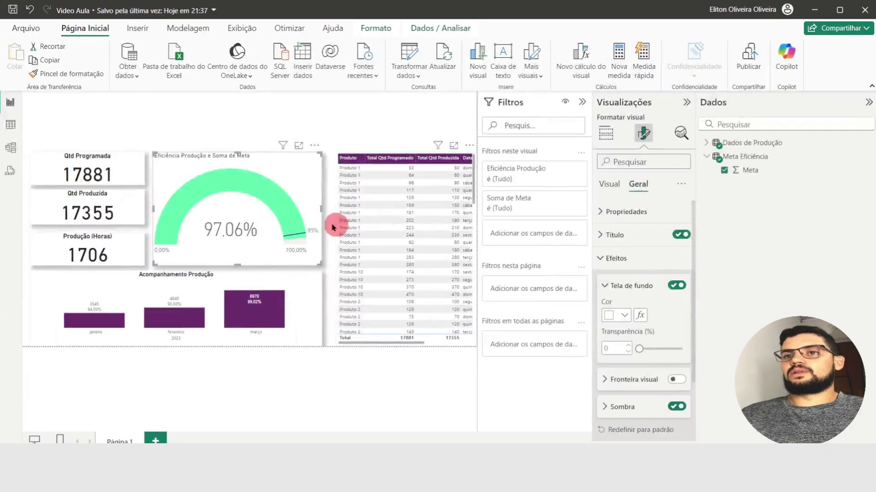
Step: Shorten the gauge's title to Eficiência Produção and format it bold and centred
click(600, 235)
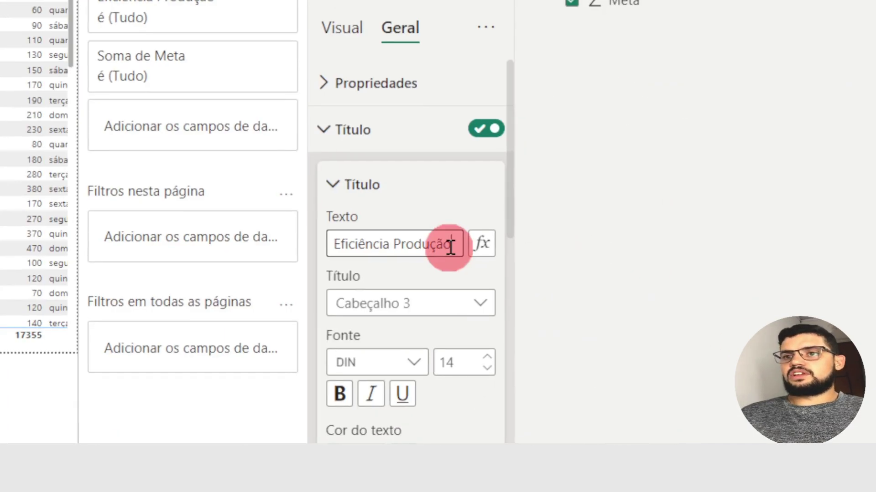
drag(451, 246, 451, 247)
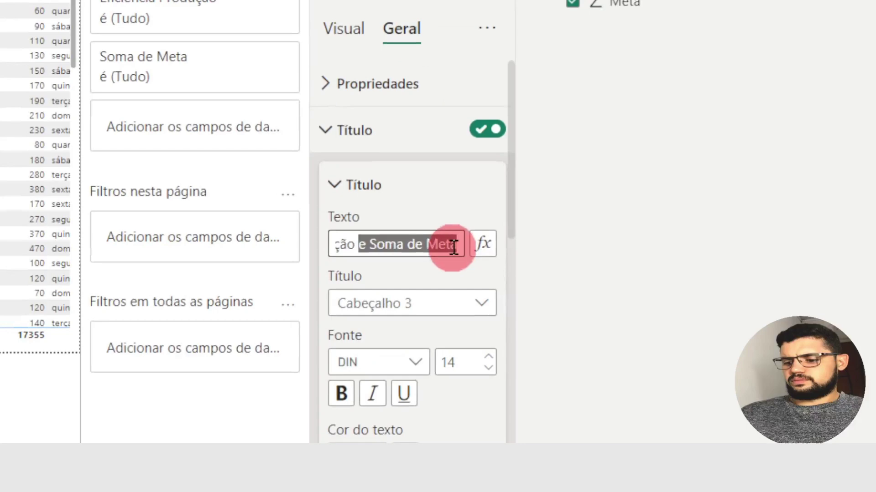
key(BackSpace)
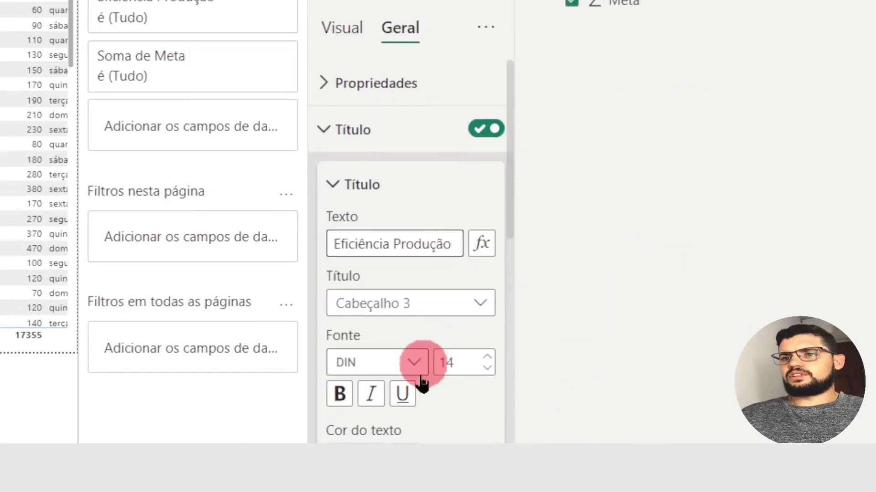
scroll(643, 350, down, 3)
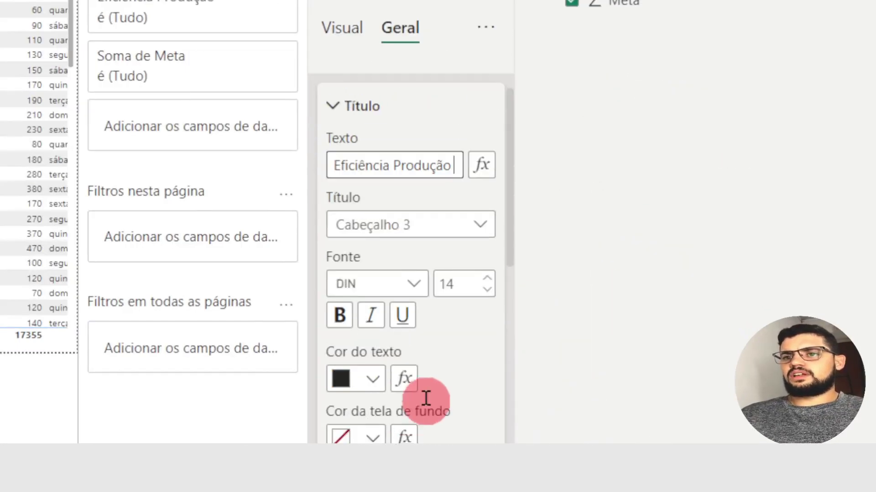
click(348, 282)
click(487, 244)
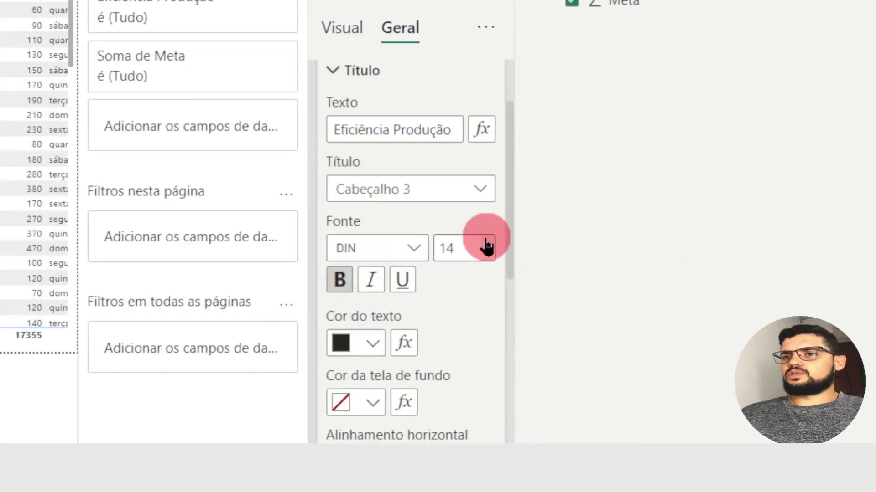
click(486, 244)
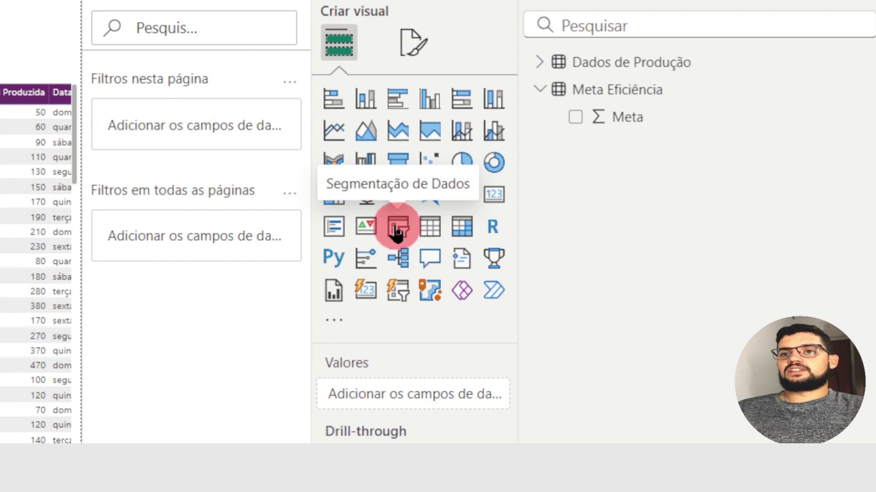
Step: Add a Segmentação de Dados slicer above the product table, match the table's width, and fill it with Data de Produção
click(395, 230)
drag(100, 117, 427, 117)
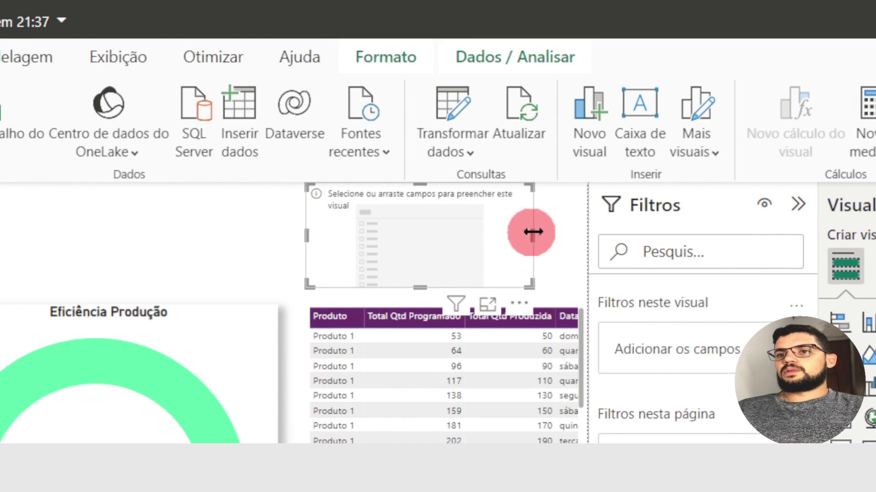
drag(532, 231, 574, 238)
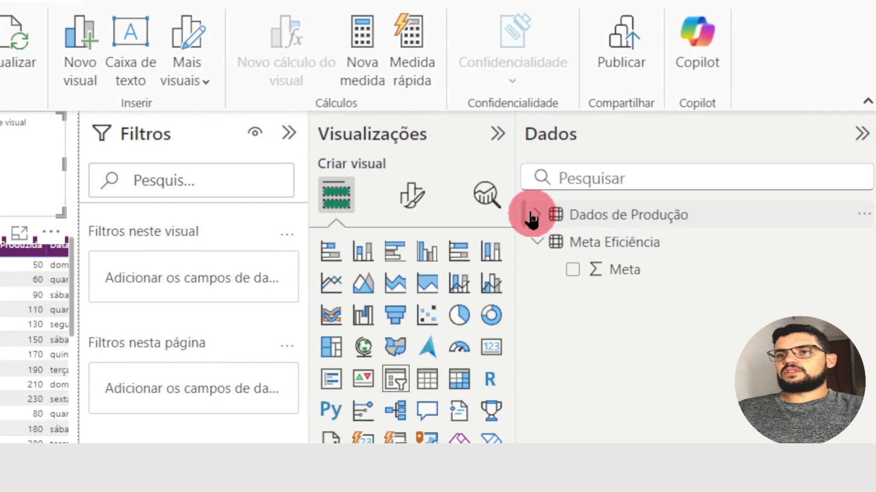
click(533, 215)
click(573, 242)
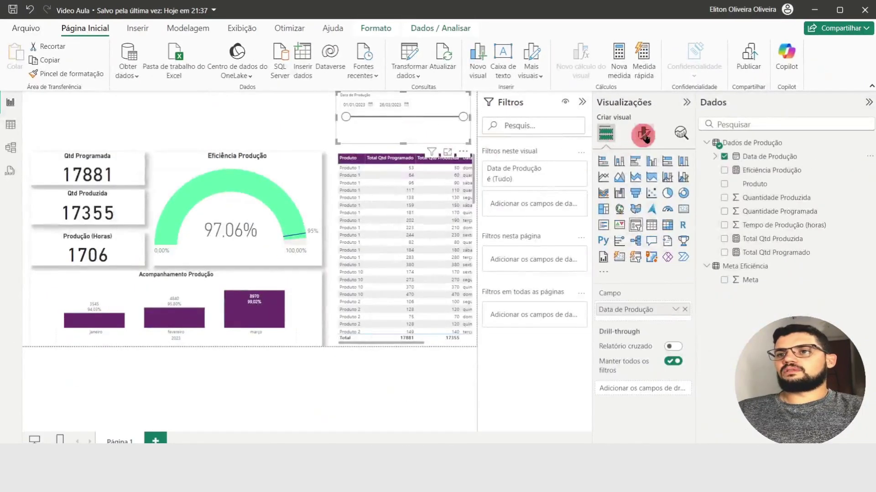
Step: Give the Data de Produção slicer a shadow and slightly reduce its height
click(643, 133)
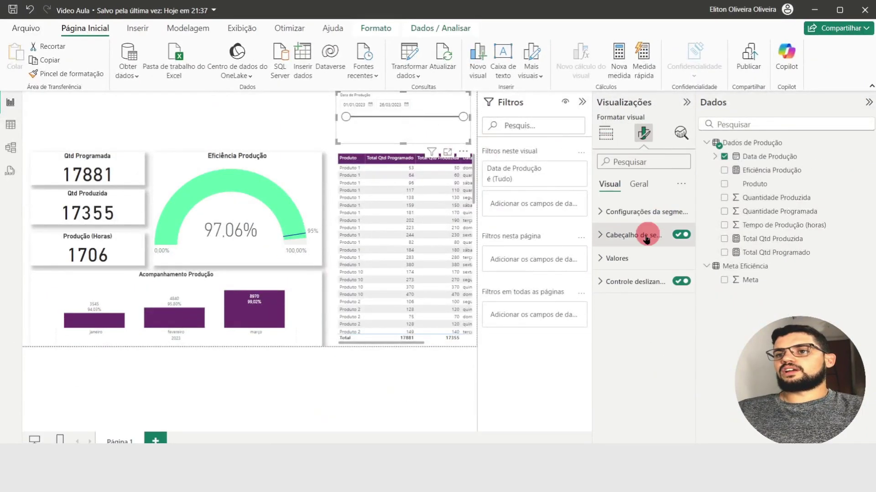
click(638, 184)
click(611, 267)
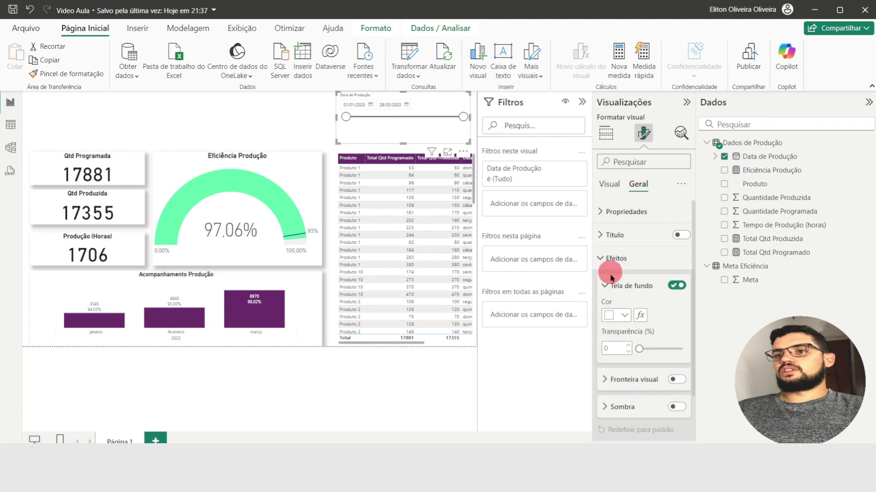
click(684, 415)
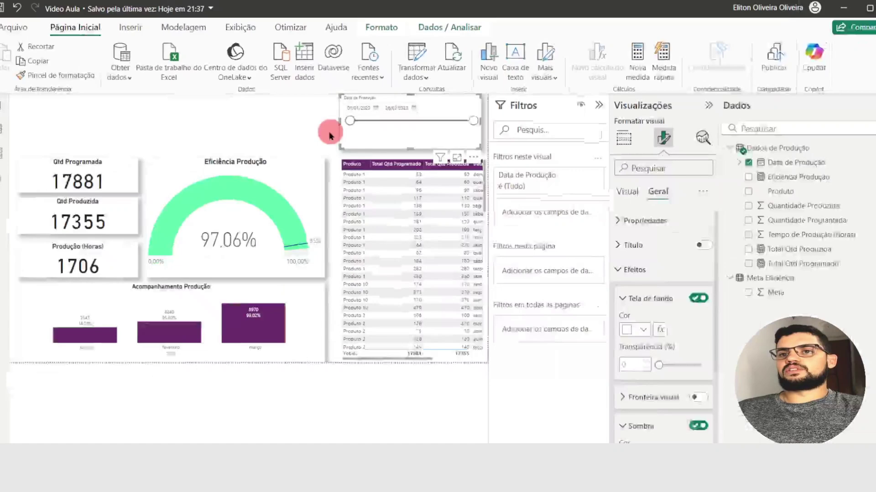
click(326, 129)
click(365, 129)
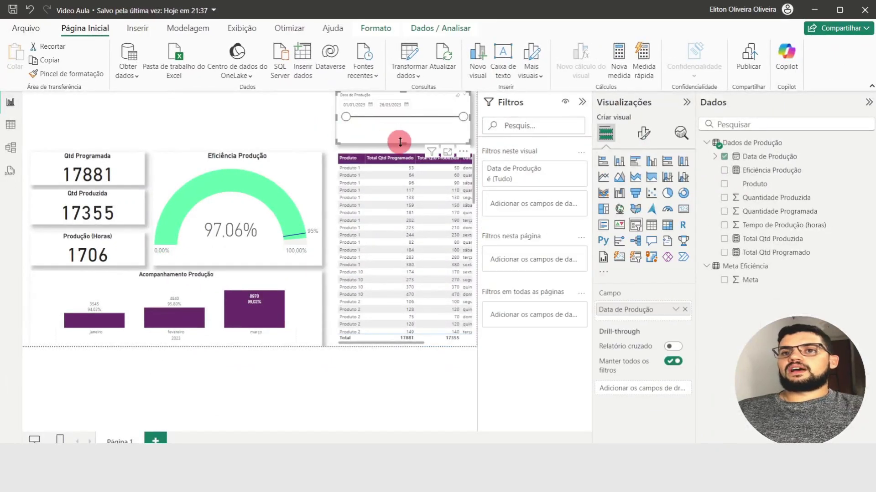
drag(402, 142, 405, 137)
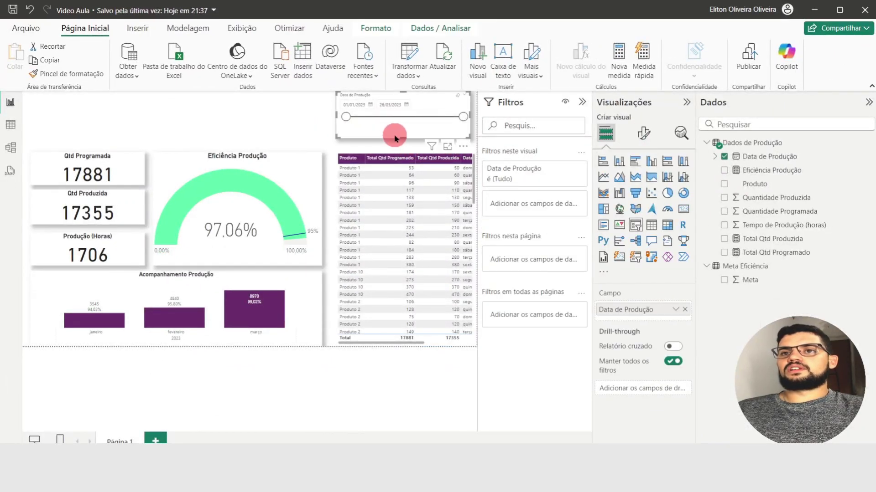
click(312, 116)
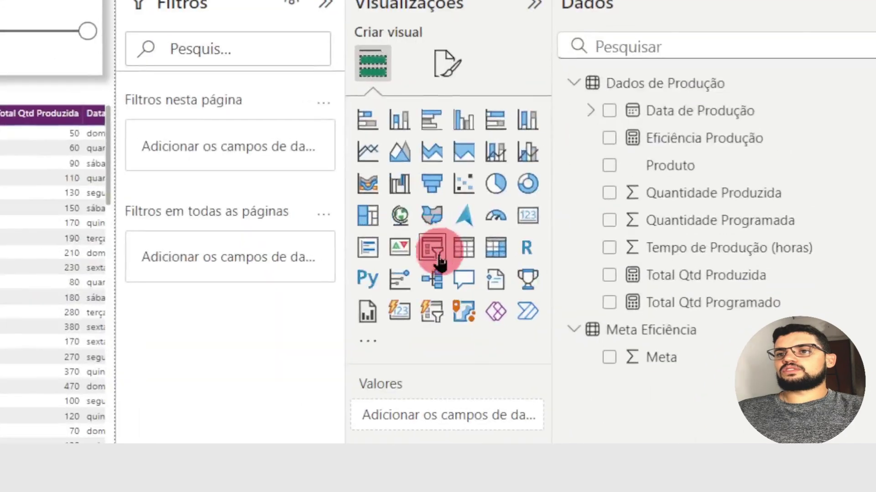
Step: Add a second slicer beside the date slicer, slightly reduce its height, and fill it with Produto
click(437, 256)
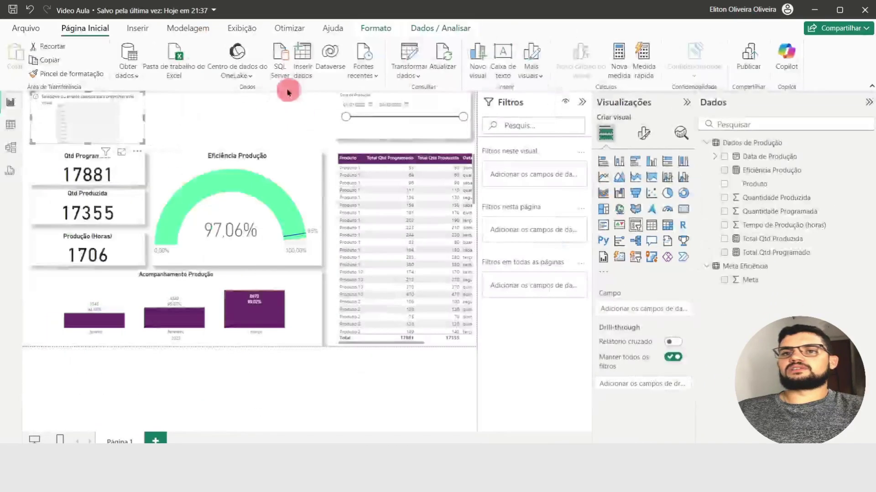
drag(123, 111, 311, 114)
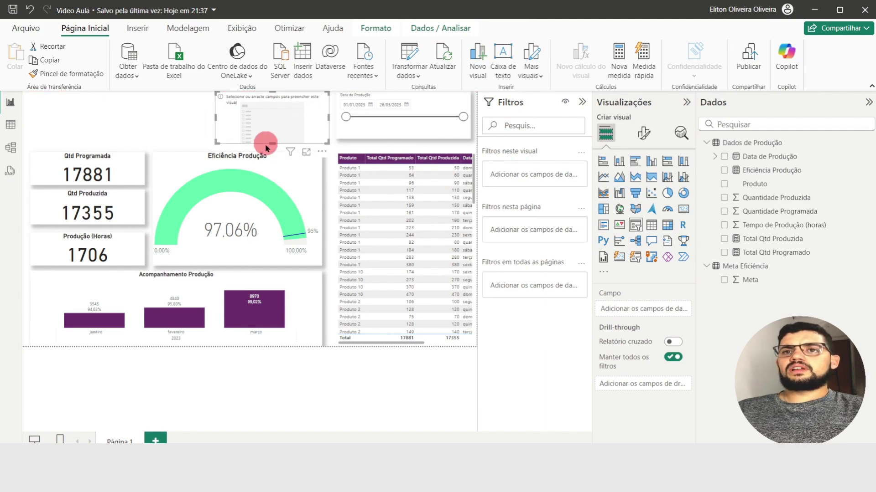
drag(274, 142, 272, 137)
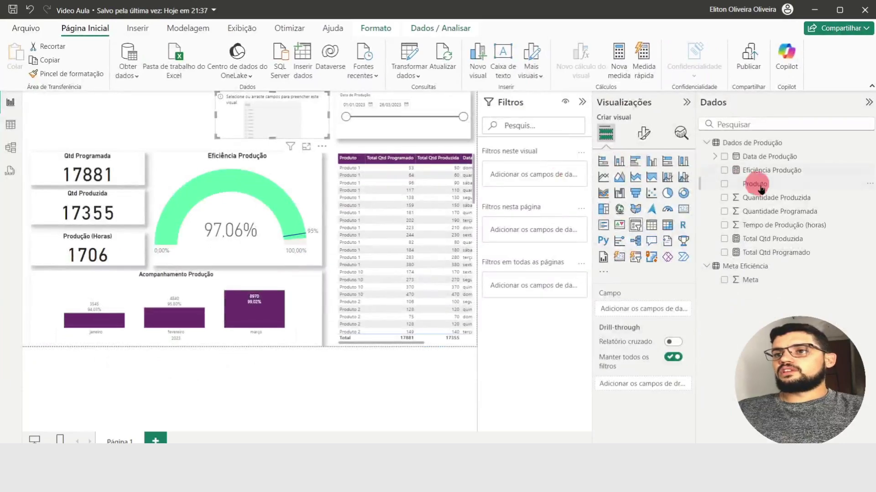
click(721, 186)
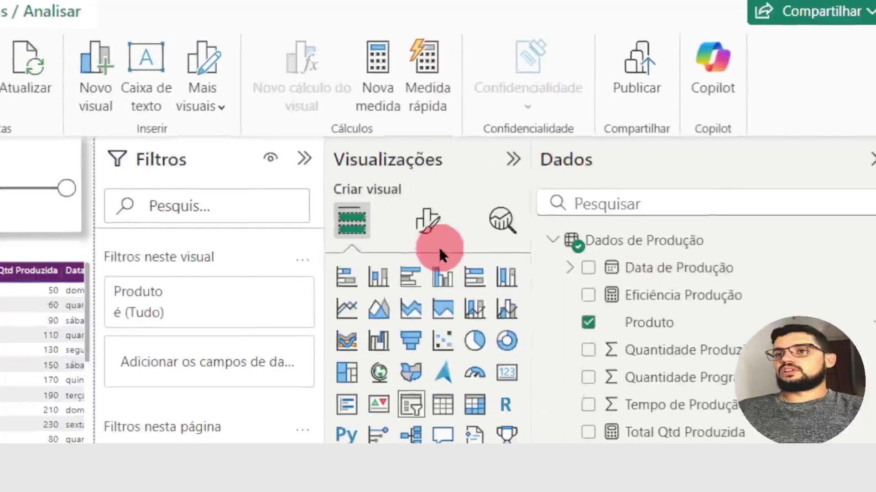
Step: Set the Produto slicer's style to Suspenso and check its expanded product list
click(643, 134)
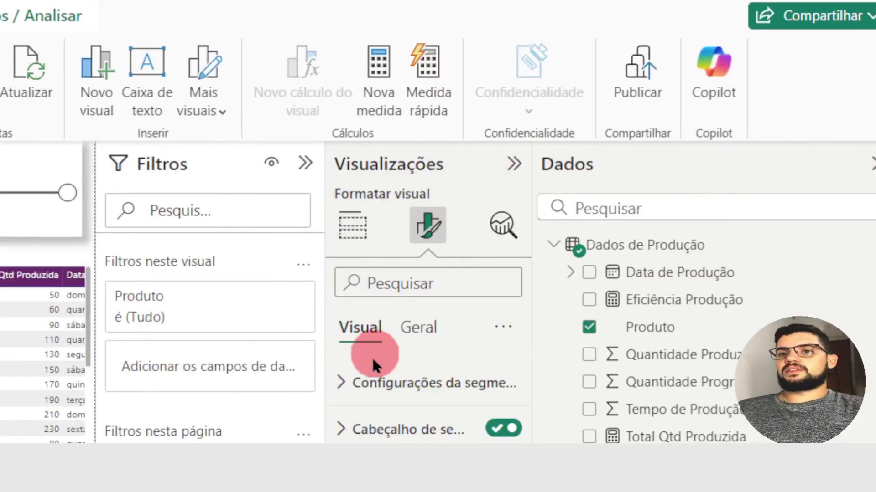
click(362, 388)
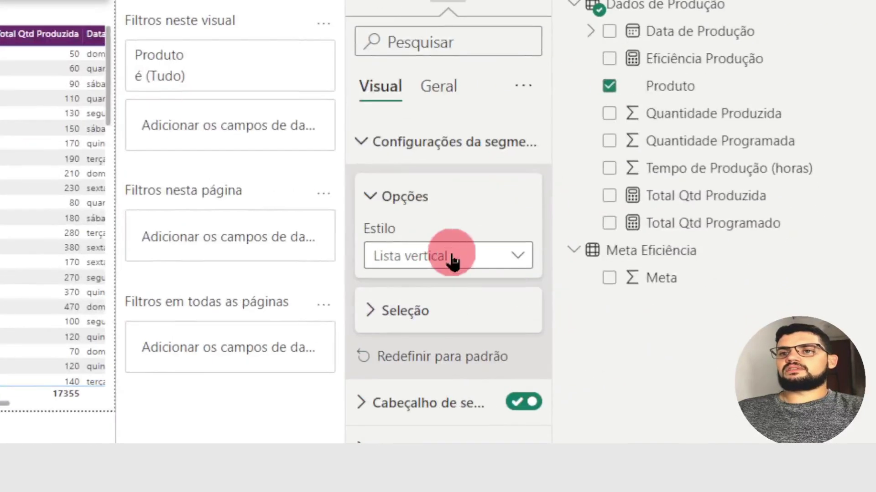
click(645, 271)
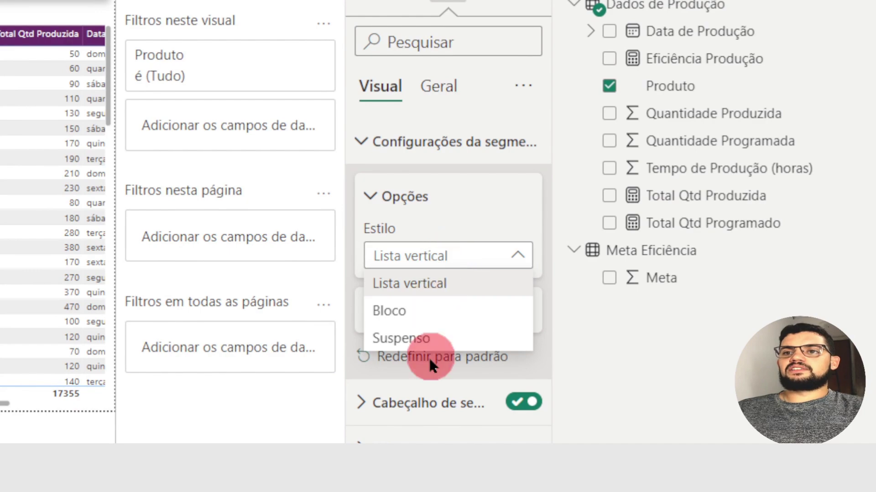
click(424, 342)
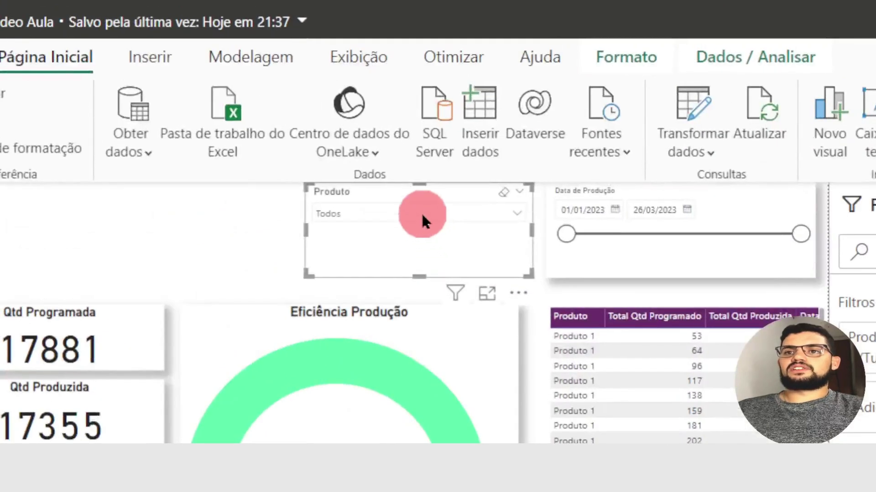
click(423, 217)
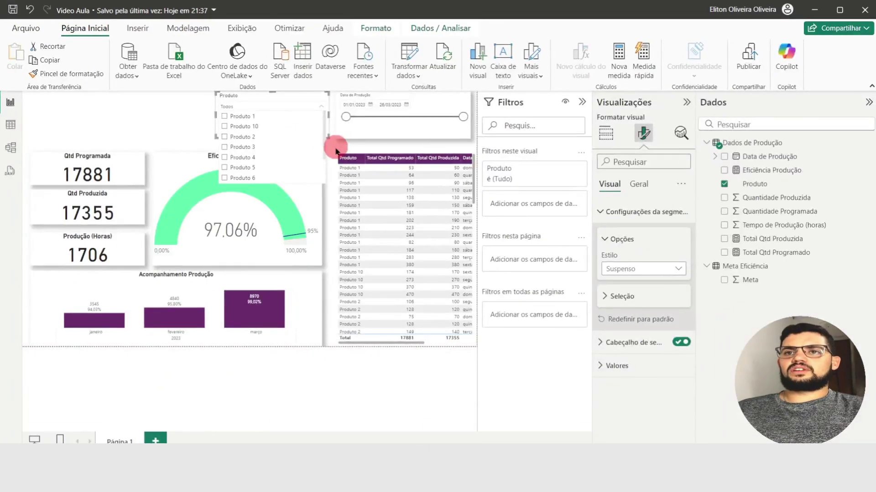
click(336, 150)
click(318, 129)
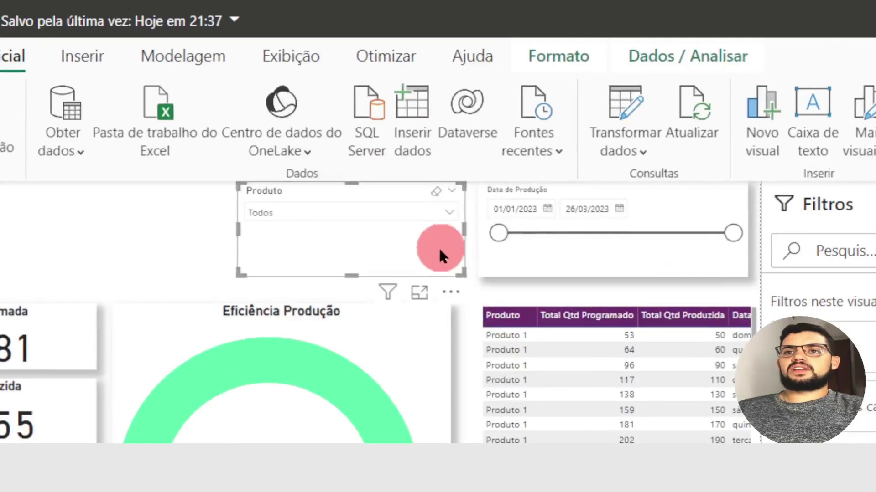
Step: Enable Pesquisar on the Produto slicer and test it by searching its list for 5
click(451, 294)
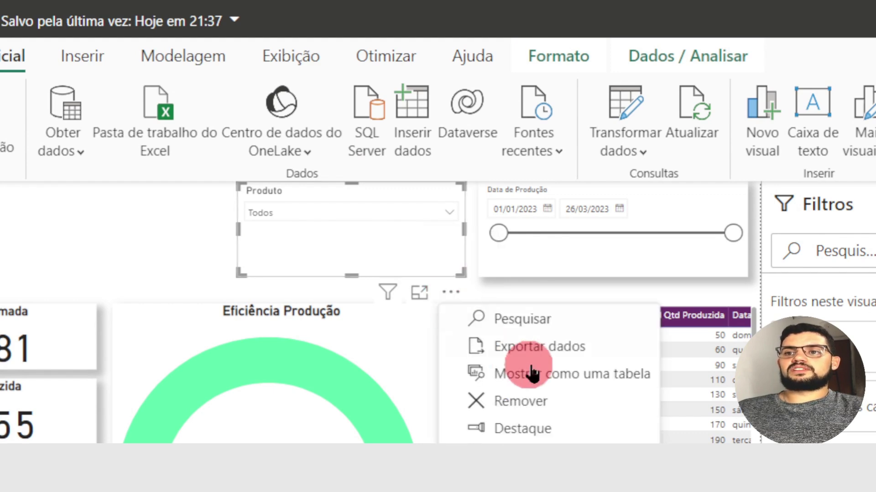
click(518, 328)
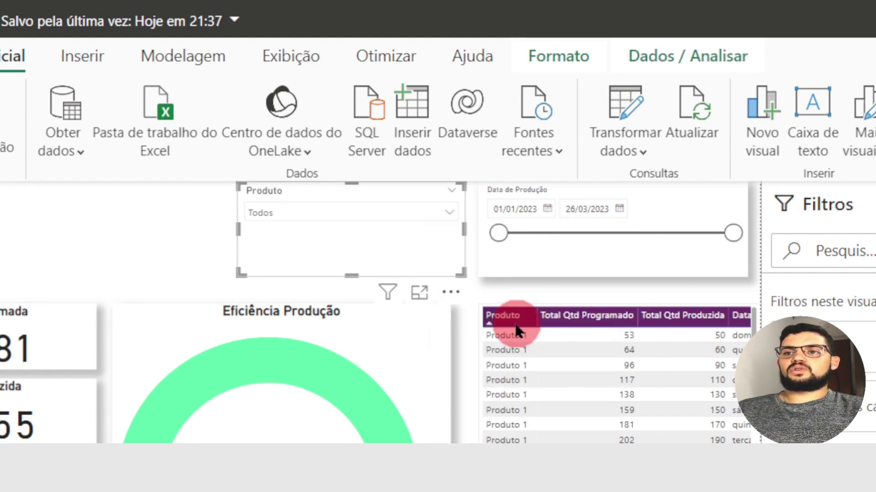
click(426, 213)
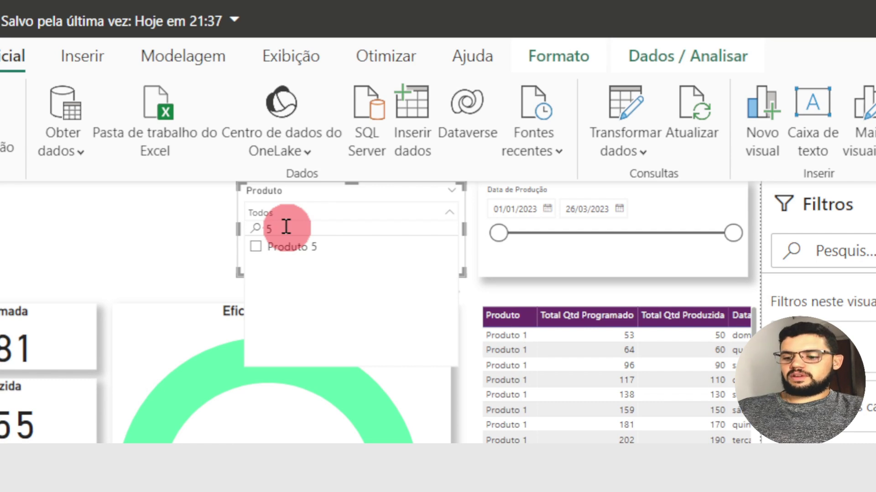
click(272, 191)
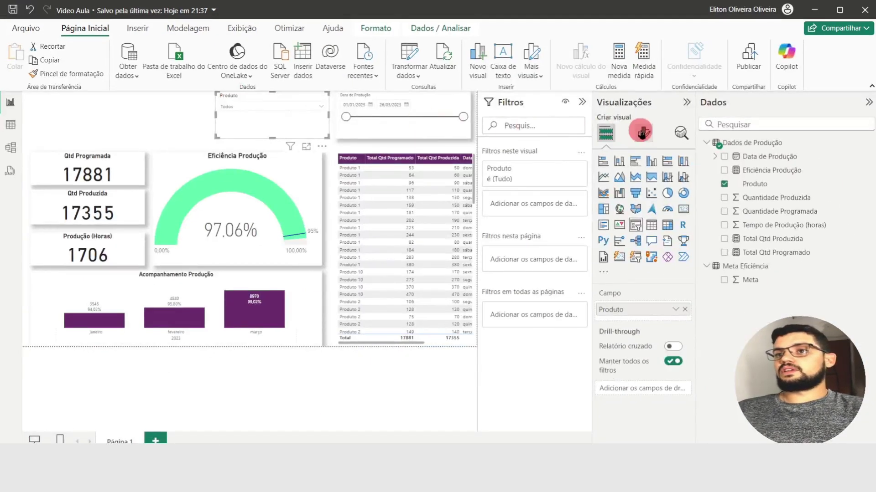
Step: Give the Produto slicer a shadow
click(641, 132)
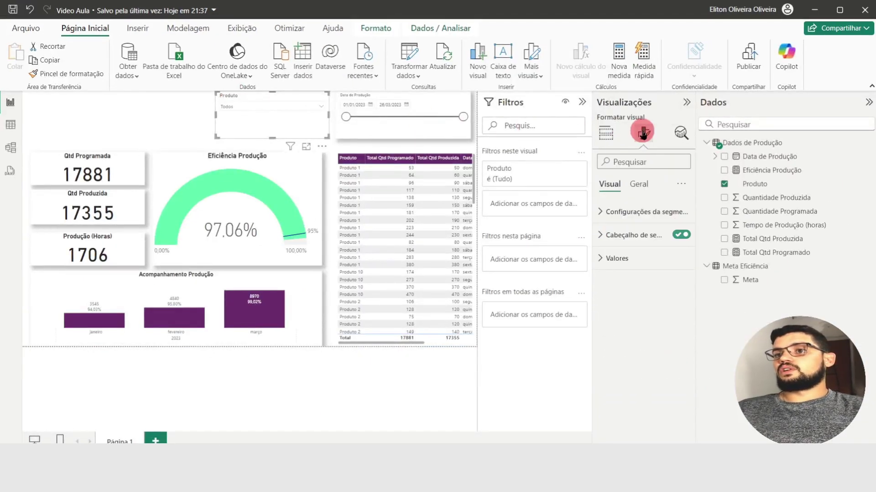
click(639, 184)
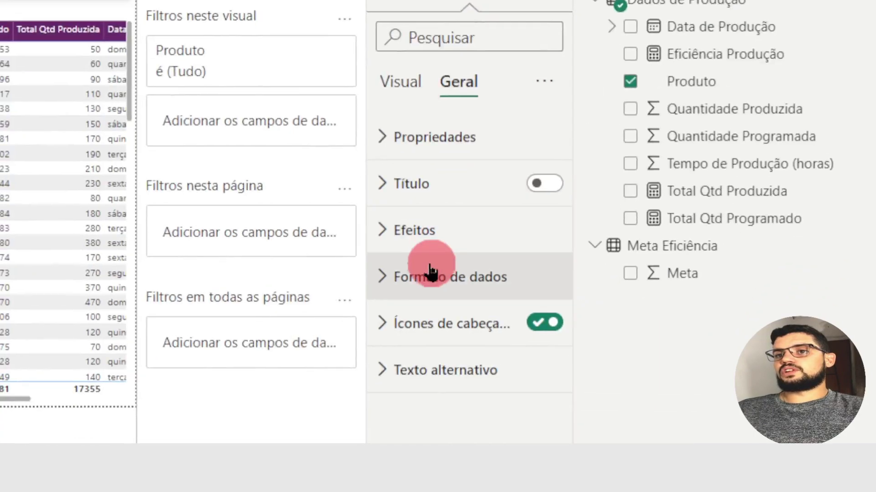
click(604, 260)
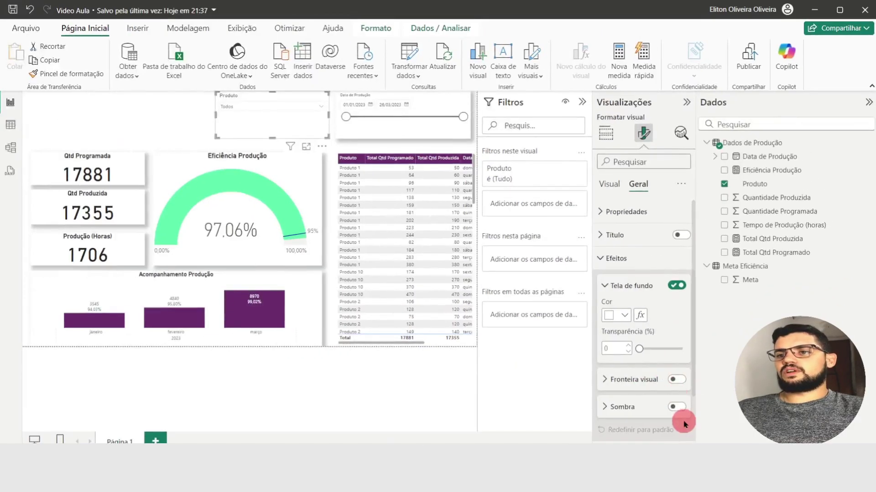
click(678, 407)
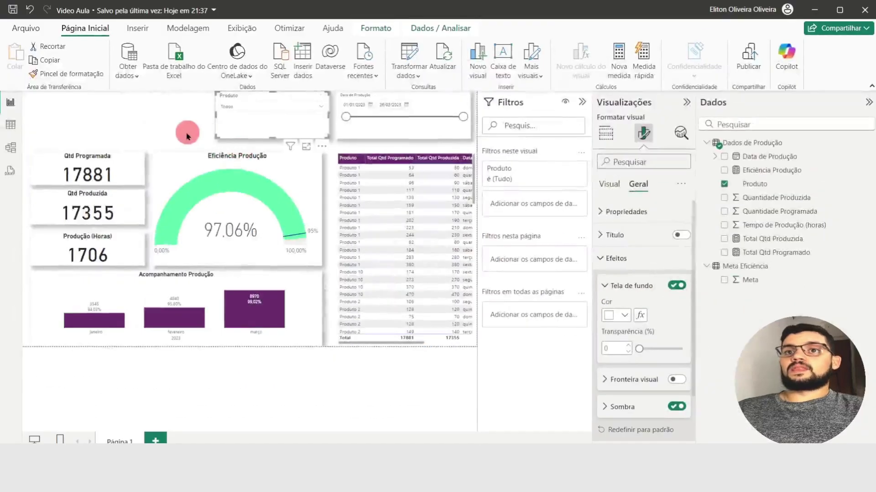
click(187, 134)
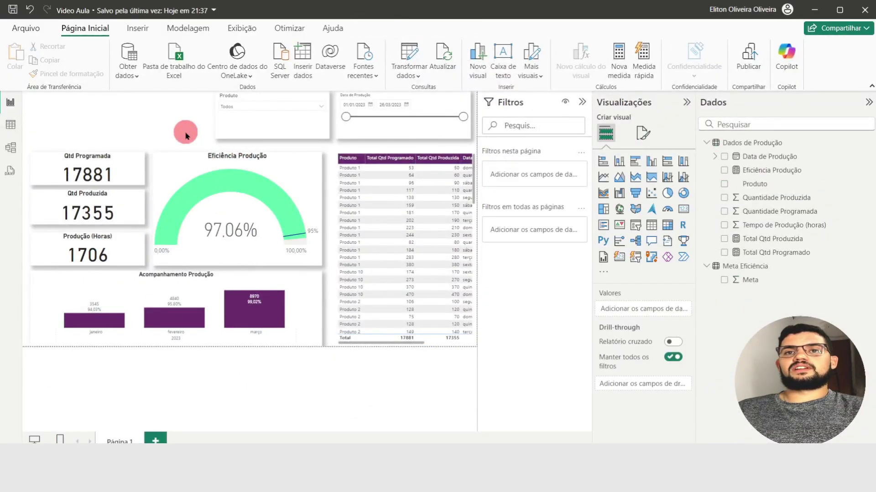
Step: Narrow the Produto slicer slightly from its left edge to free space for a title
click(224, 117)
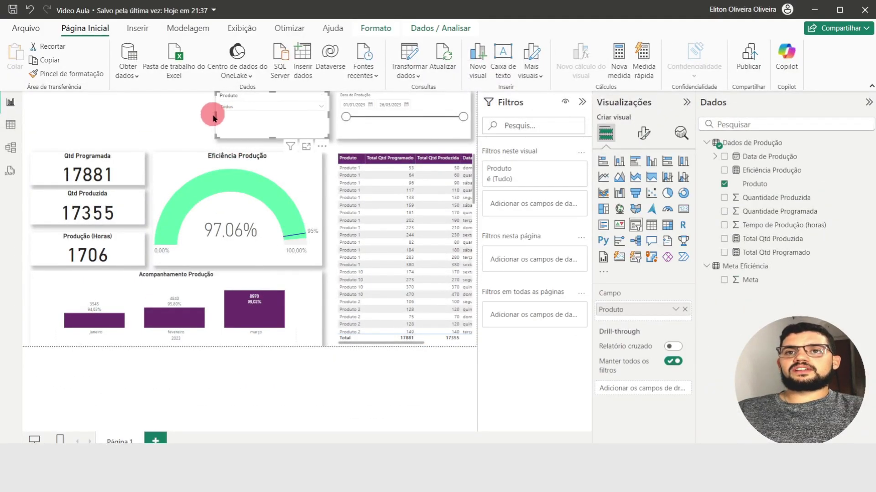
drag(215, 114, 236, 116)
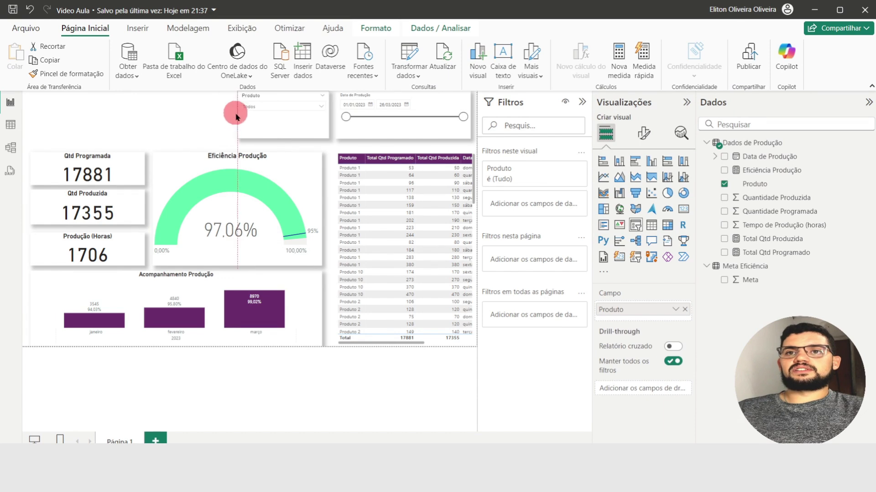
click(146, 108)
drag(88, 97, 207, 133)
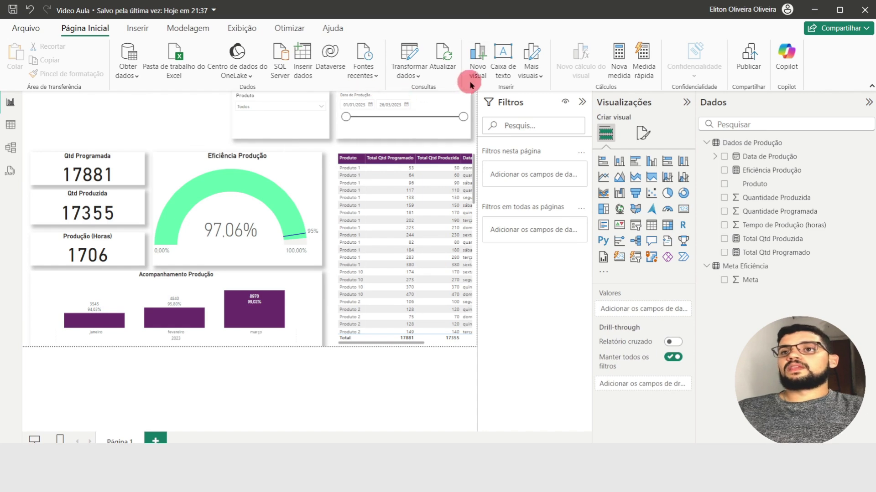
Step: Insert a text box reading Dashboard Produção above the Qtd Programada card and set its font size to 28
click(503, 54)
click(89, 122)
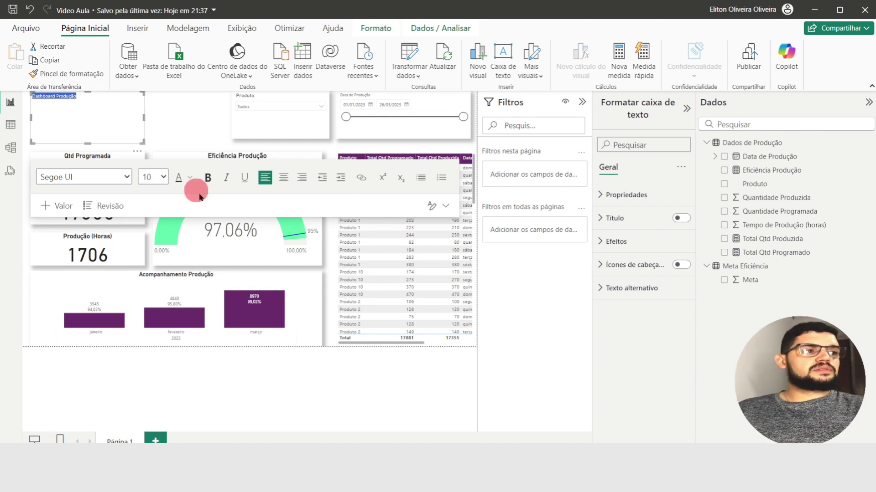
click(164, 181)
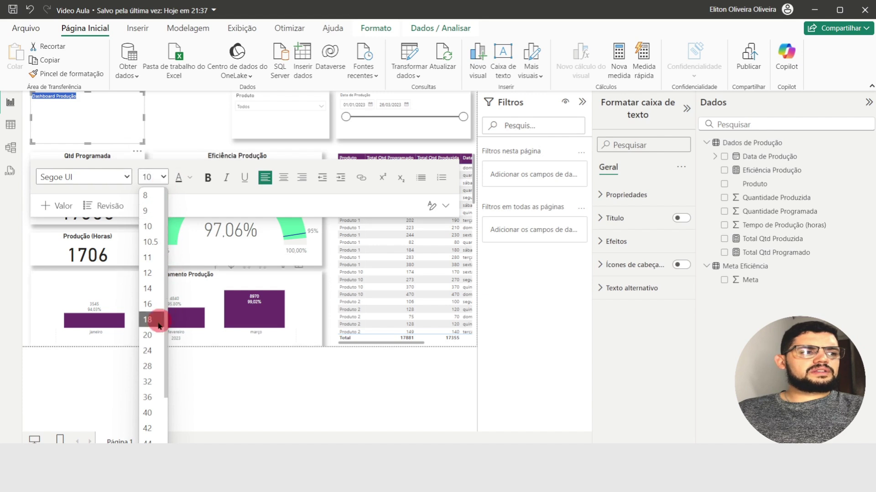
click(151, 367)
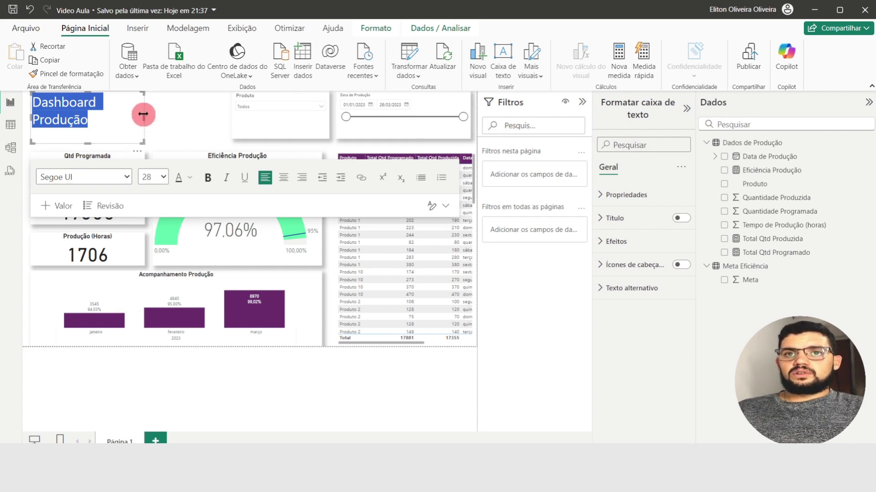
Step: Widen the title text box so the text fits on one line, and move it right beside the Produto slicer
mouse_move(144, 115)
mouse_down()
mouse_move(191, 111)
mouse_move(155, 126)
mouse_up()
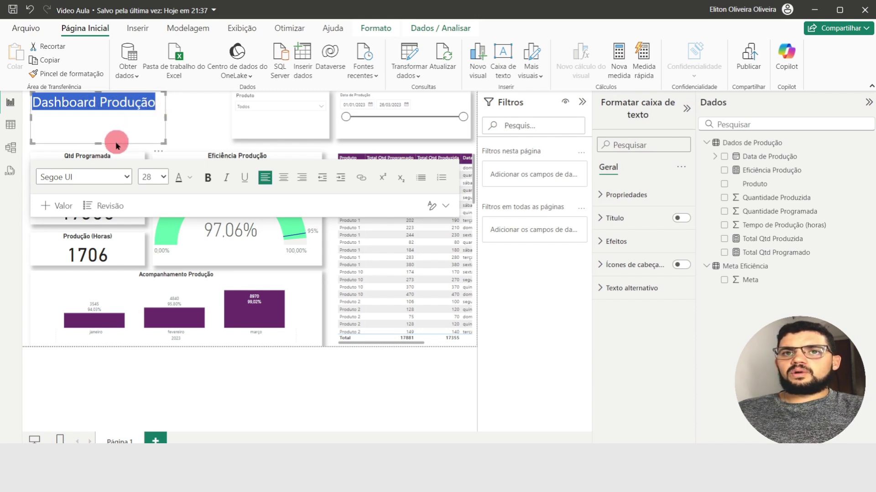
drag(116, 141, 152, 144)
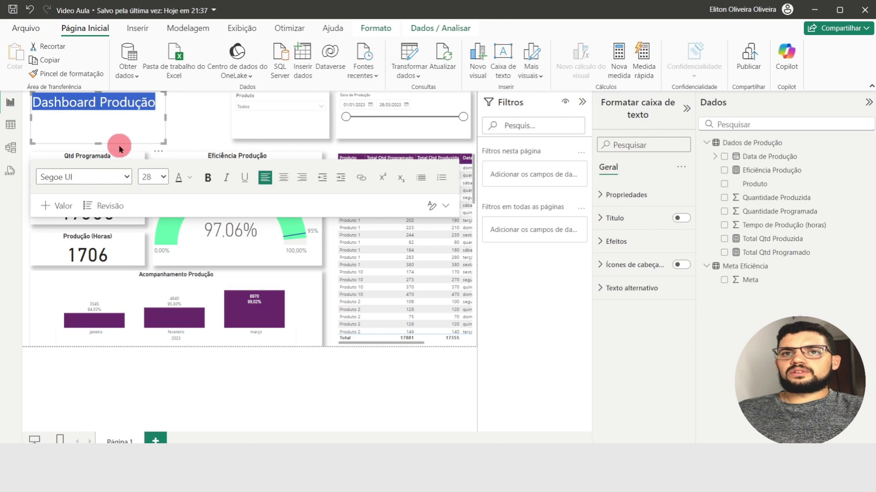
click(133, 147)
click(127, 142)
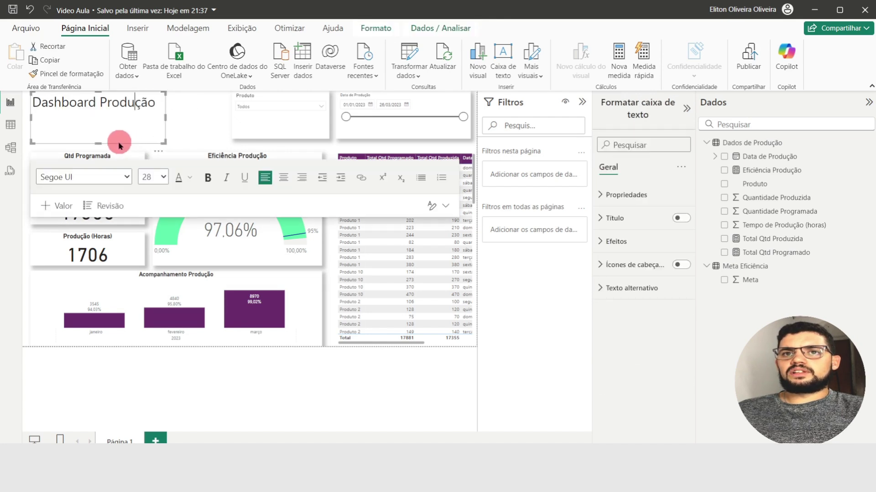
key(Left)
key(Left)
key(shift+Left)
drag(128, 144, 183, 141)
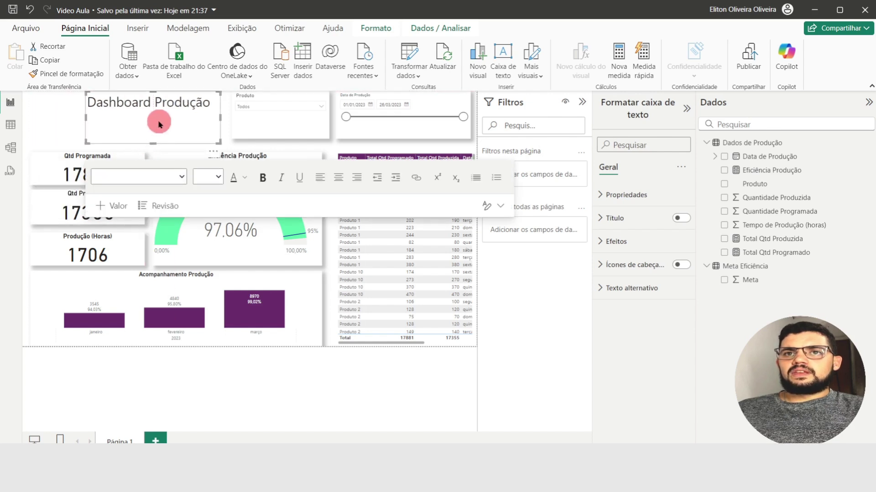
Step: Make the Dashboard Produção title bold and centred, and slightly reduce the text box's height
triple_click(133, 100)
click(263, 178)
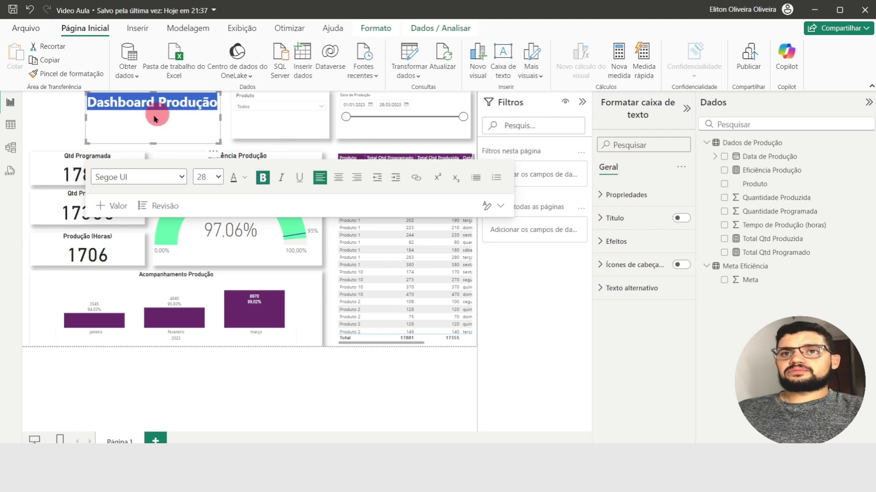
click(340, 178)
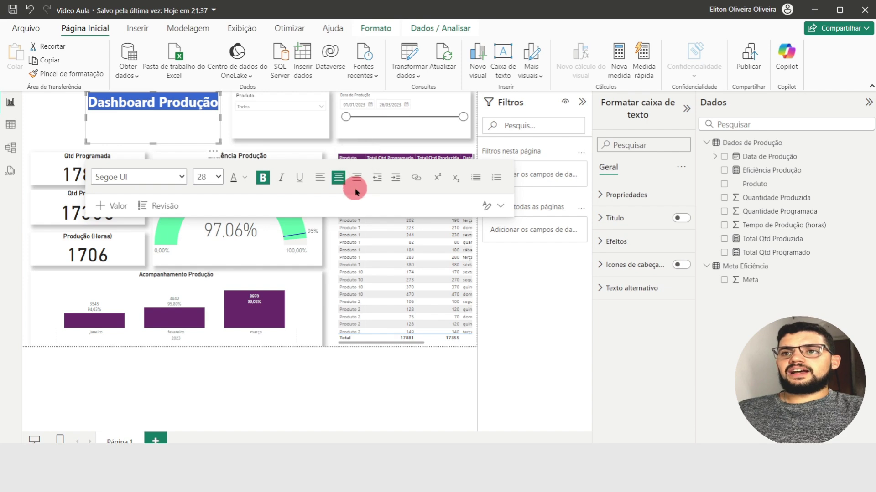
drag(153, 143, 142, 139)
click(65, 127)
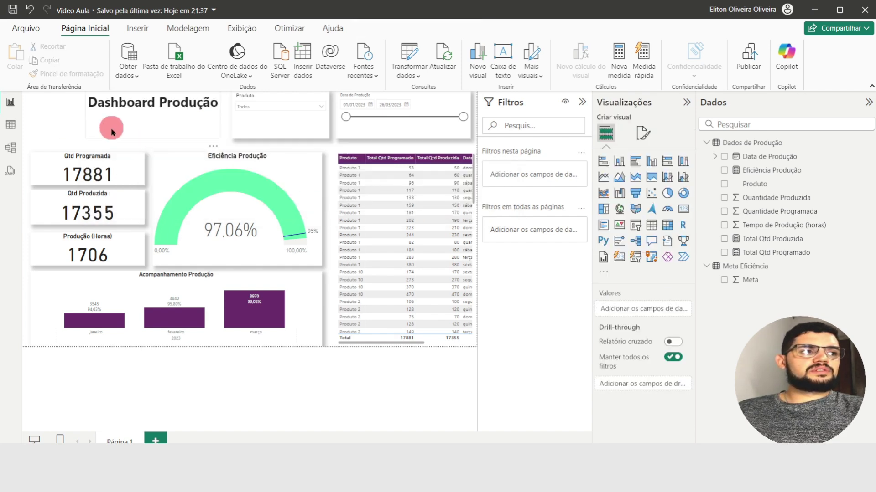
Step: Give the Dashboard Produção text box a shadow
click(126, 133)
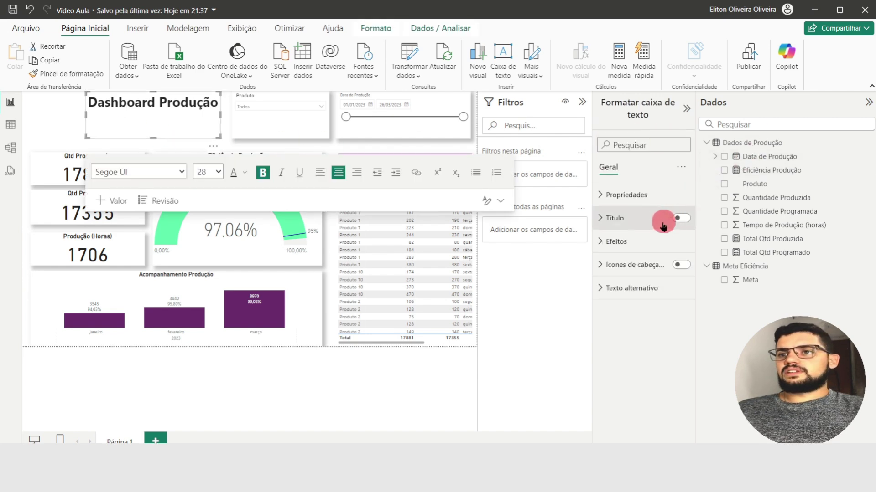
click(610, 242)
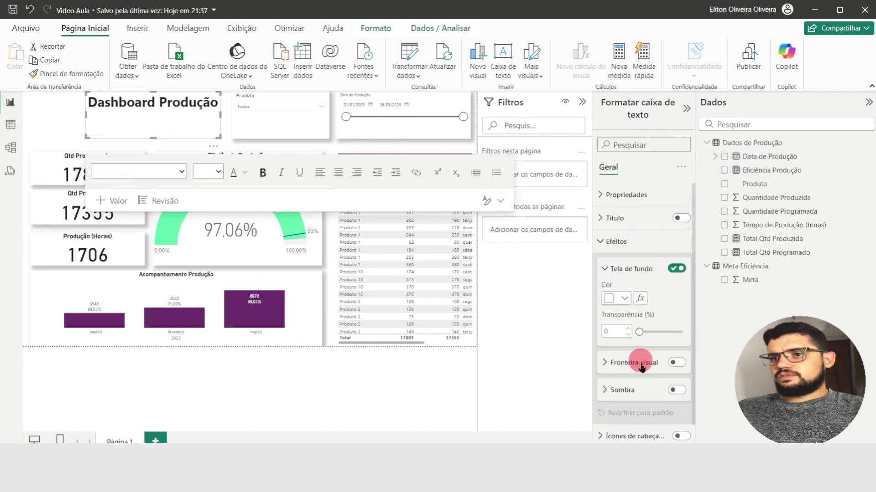
click(677, 391)
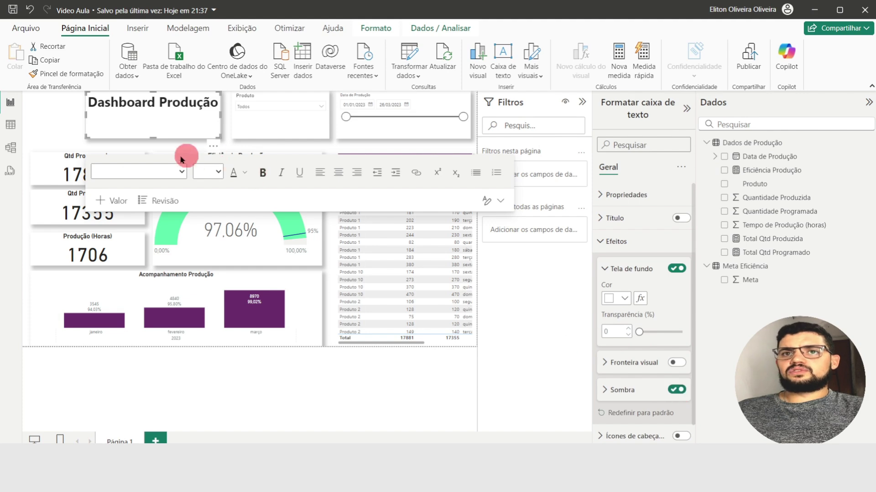
click(65, 120)
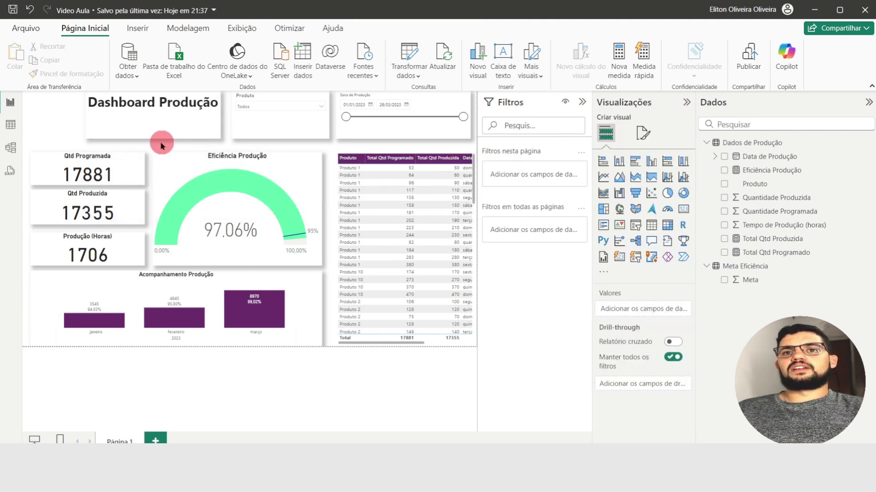
click(160, 136)
click(57, 115)
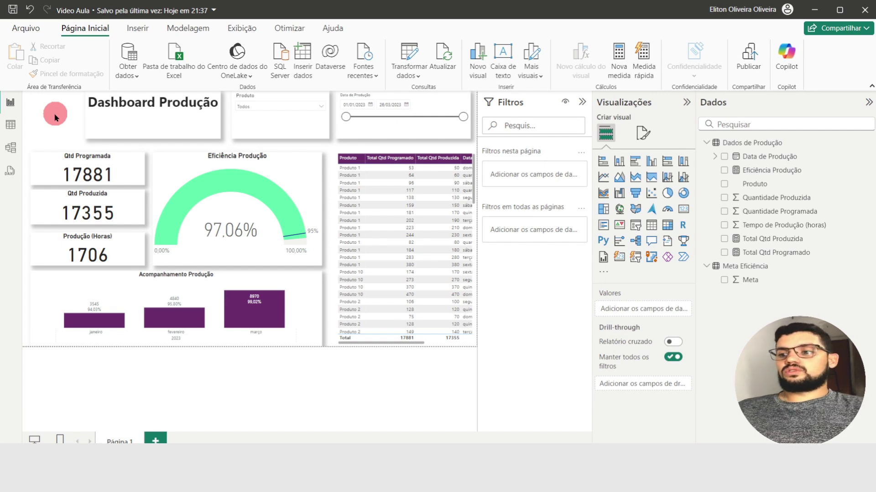
Step: Insert the factory image from the Dashboard de Operações folder into the space left of the title
click(147, 33)
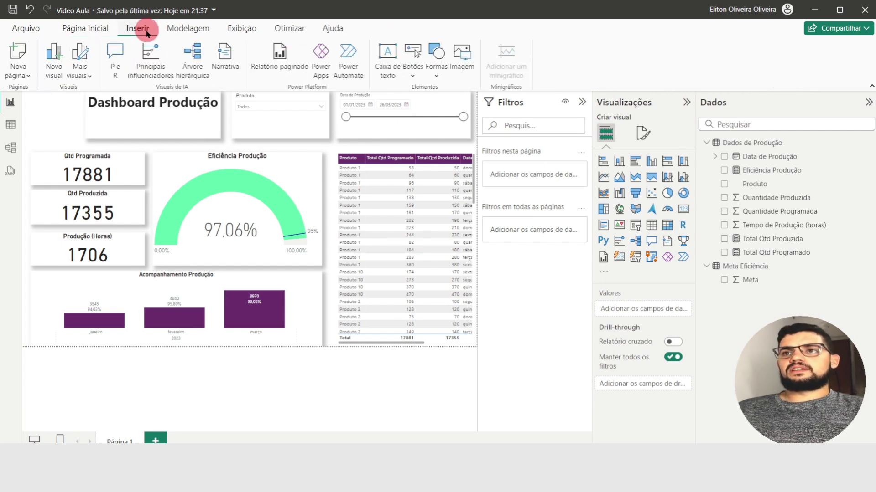
click(461, 62)
click(327, 102)
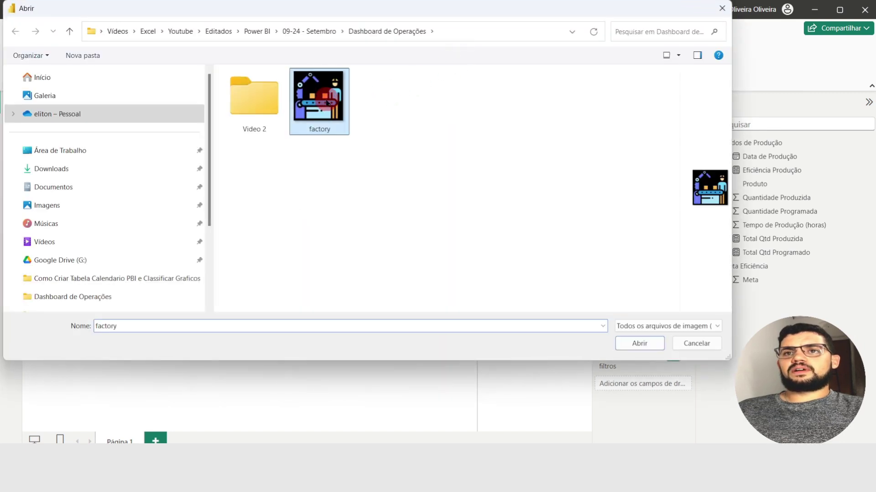
click(659, 345)
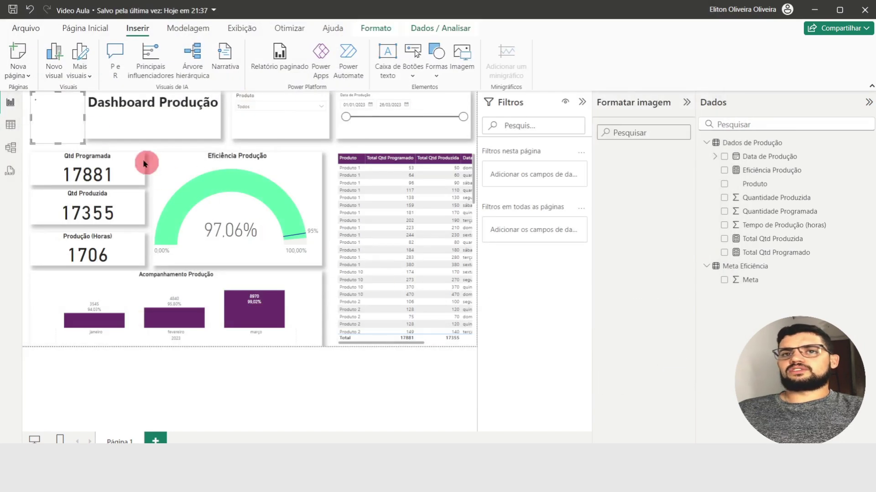